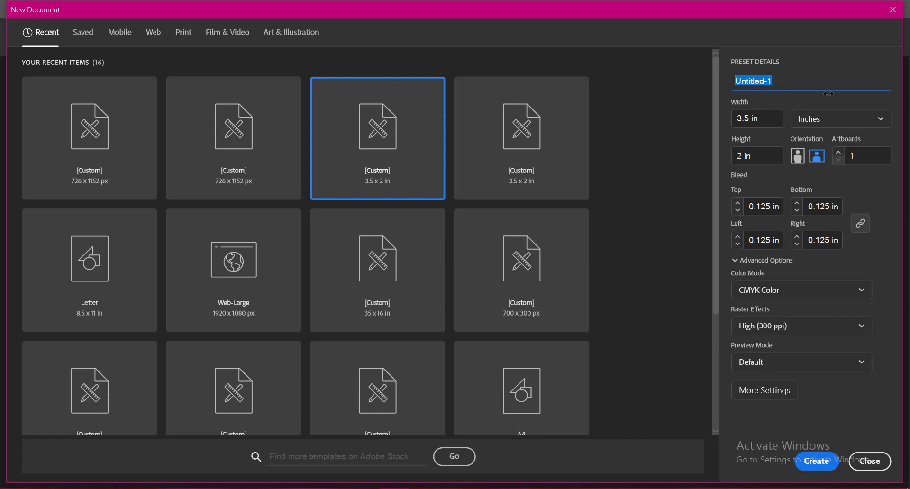
- Name the new 3.5 × 2 in document "Luxury Business Card Design" and give it 2 artboards, with units in inches
{"action": "type", "text": "Luxury Business Card Design"}
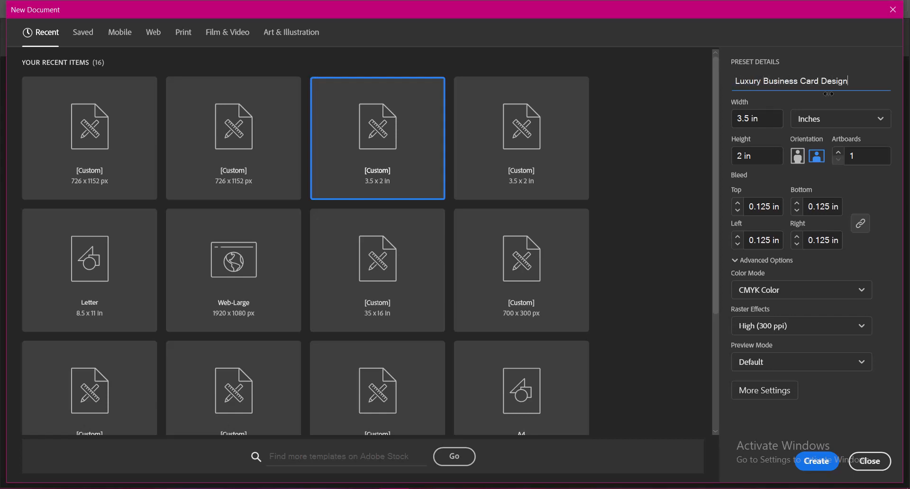
{"action": "left_click", "coordinate": [761, 120]}
{"action": "left_click", "coordinate": [760, 157]}
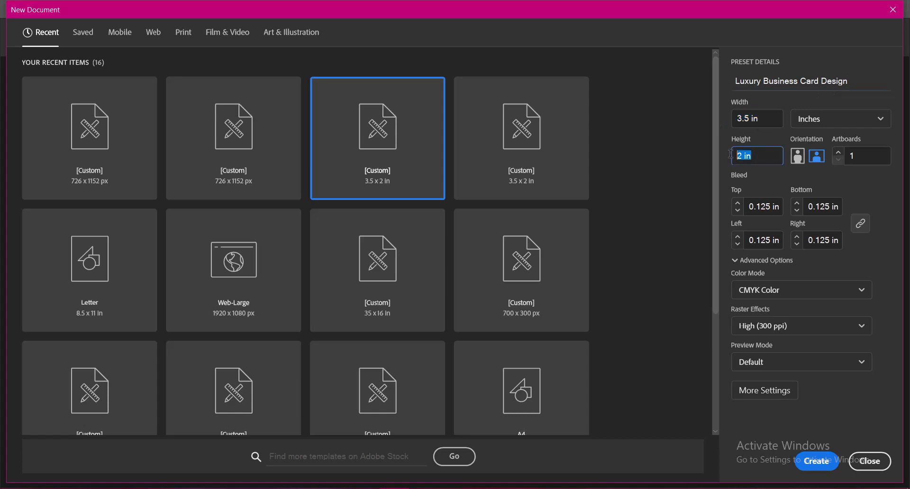
{"action": "left_click", "coordinate": [816, 119]}
{"action": "left_click", "coordinate": [800, 202]}
{"action": "left_click", "coordinate": [838, 154]}
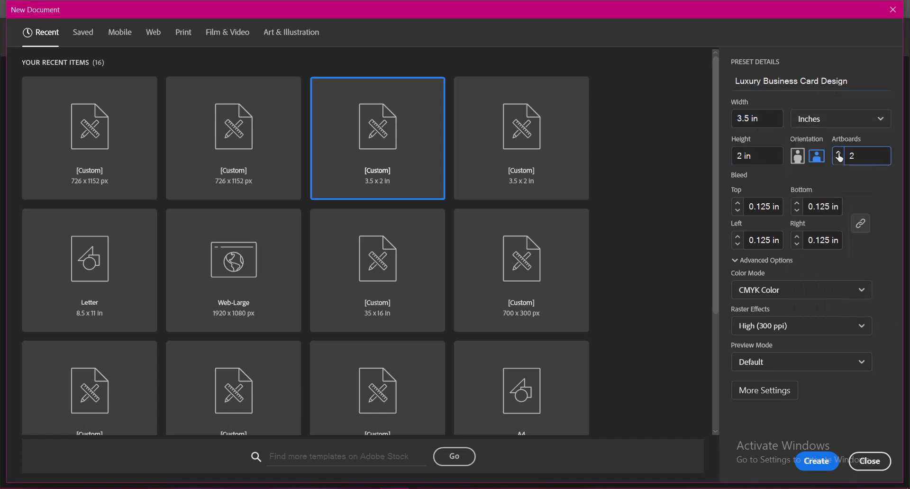
- Create the document with 0.125 in bleed on all sides, CMYK Color mode and High (300 ppi) raster effects
{"action": "left_click", "coordinate": [772, 207]}
{"action": "key", "text": "Tab"}
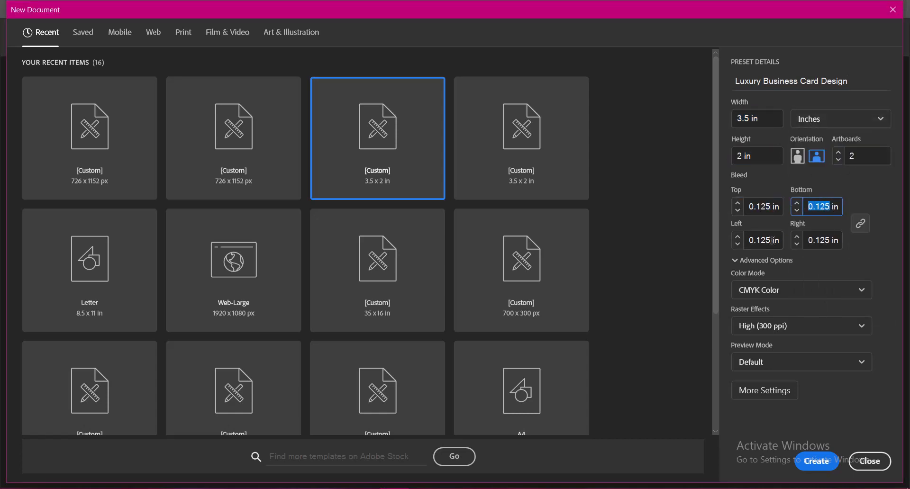
{"action": "key", "text": "Tab"}
{"action": "key", "text": "Tab"}
{"action": "left_click", "coordinate": [787, 294]}
{"action": "left_click", "coordinate": [808, 332]}
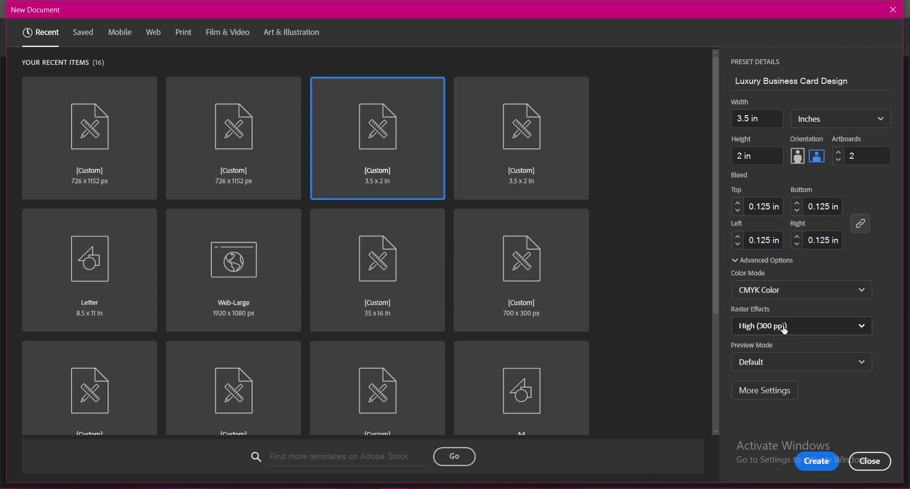
{"action": "left_click", "coordinate": [783, 326]}
{"action": "left_click", "coordinate": [787, 350]}
{"action": "left_click", "coordinate": [813, 461]}
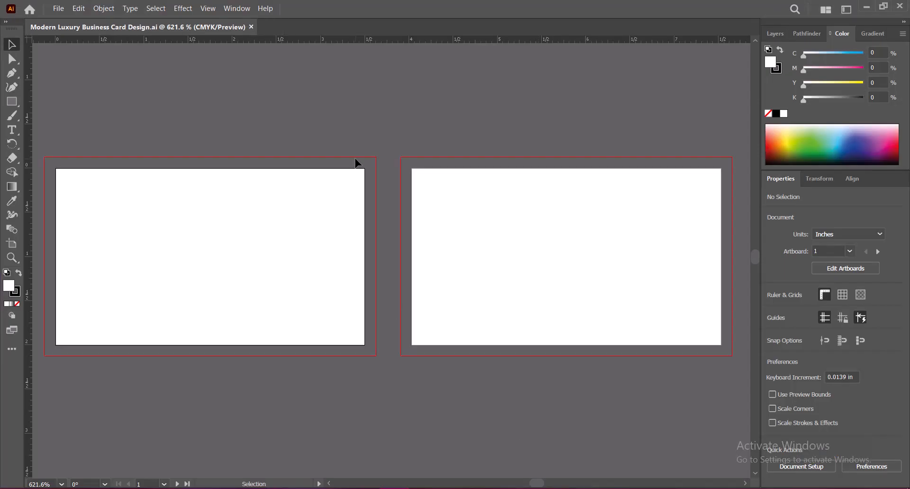
- Draw a white rectangle without stroke, 3.75 × 2.25 in, over the first artboard out to its bleed edges
{"action": "left_click", "coordinate": [16, 293]}
{"action": "left_click", "coordinate": [17, 303]}
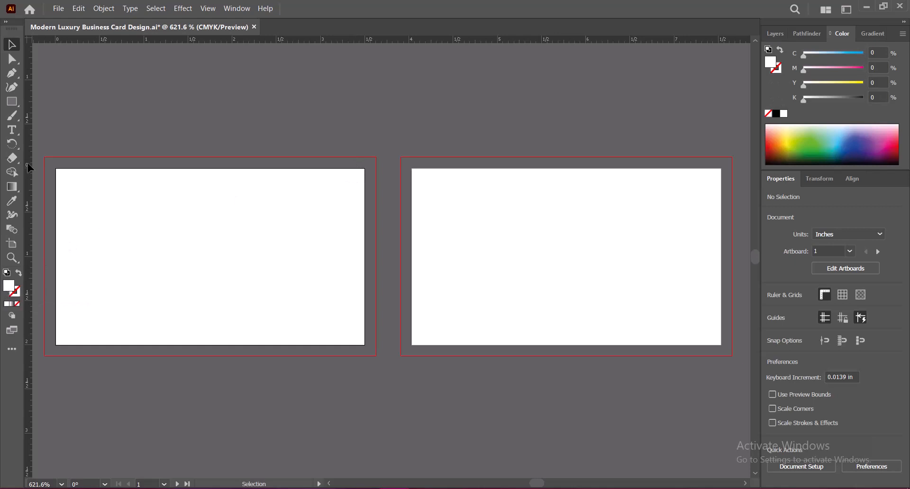
{"action": "left_click", "coordinate": [12, 101]}
{"action": "right_click", "coordinate": [12, 101]}
{"action": "left_click", "coordinate": [61, 40]}
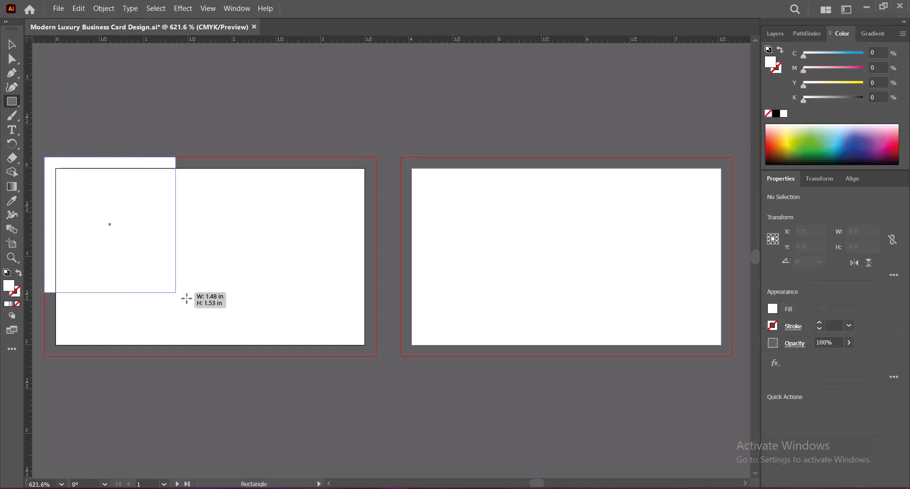
{"action": "left_click_drag", "start_coordinate": [44, 156], "coordinate": [377, 355]}
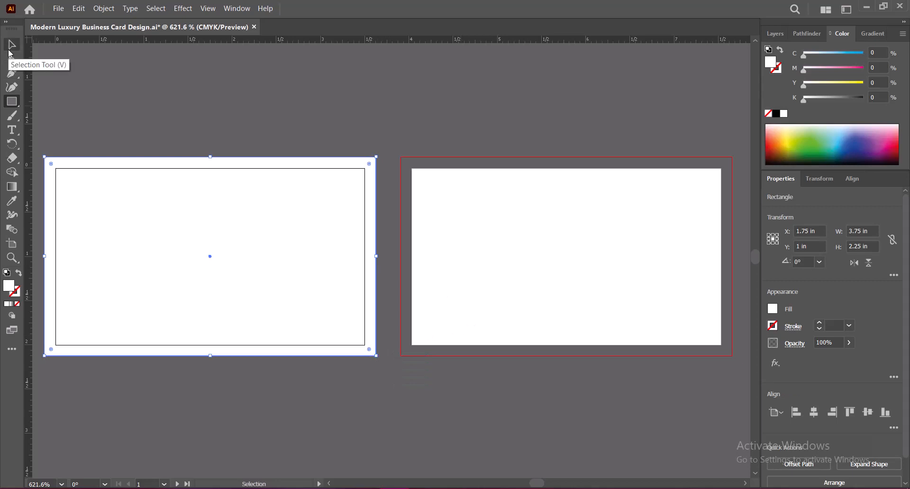
{"action": "left_click", "coordinate": [18, 47]}
{"action": "left_click", "coordinate": [172, 130]}
{"action": "left_click", "coordinate": [212, 244]}
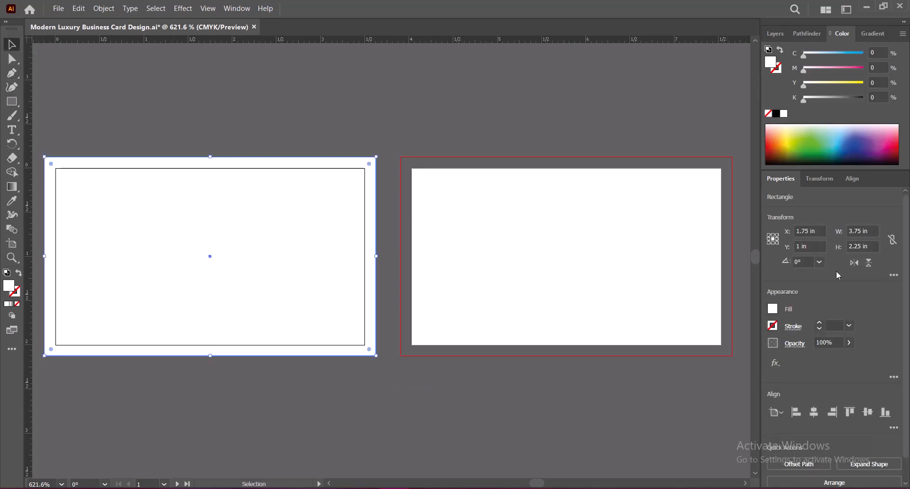
- Resize the rectangle on the first artboard to 3.25 in wide and 1.75 in high
{"action": "left_click", "coordinate": [858, 232]}
{"action": "key", "text": "BackSpace"}
{"action": "type", "text": "2"}
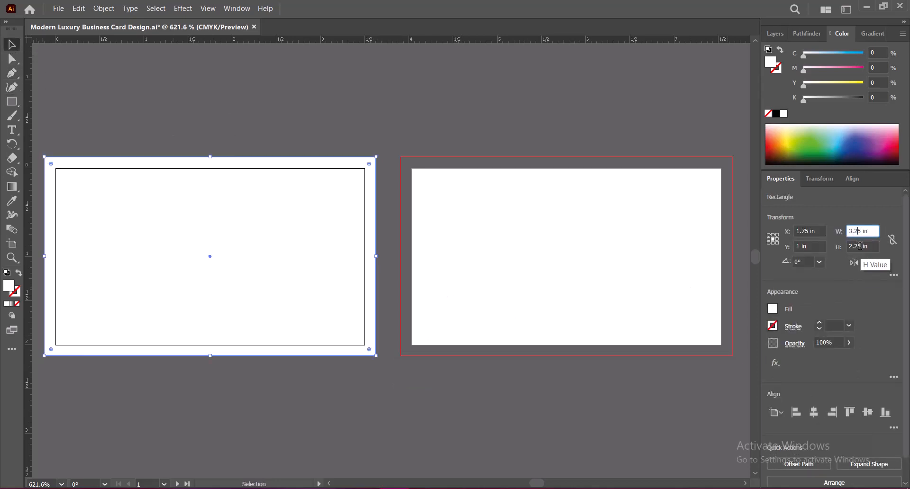
{"action": "key", "text": "Tab"}
{"action": "type", "text": "1.75"}
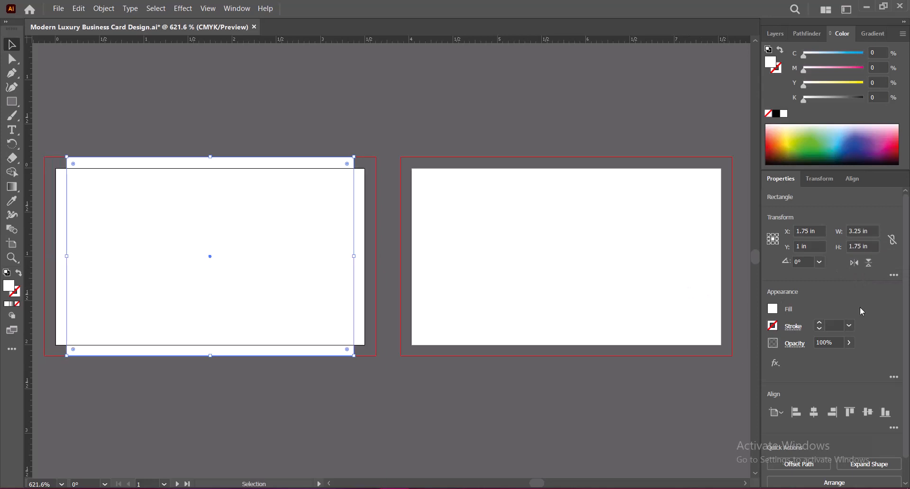
{"action": "key", "text": "Return"}
- Convert the inset rectangle into guides and duplicate them at the matching position on the second artboard
{"action": "right_click", "coordinate": [237, 181]}
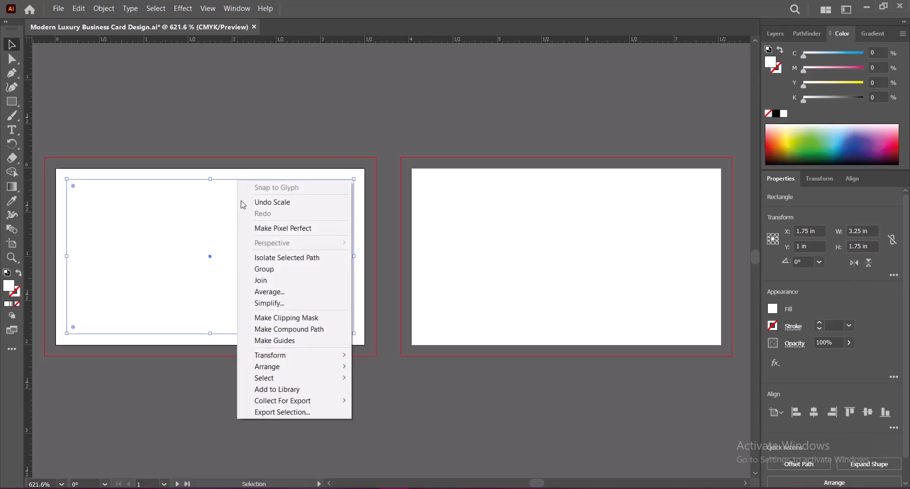
{"action": "left_click", "coordinate": [332, 309]}
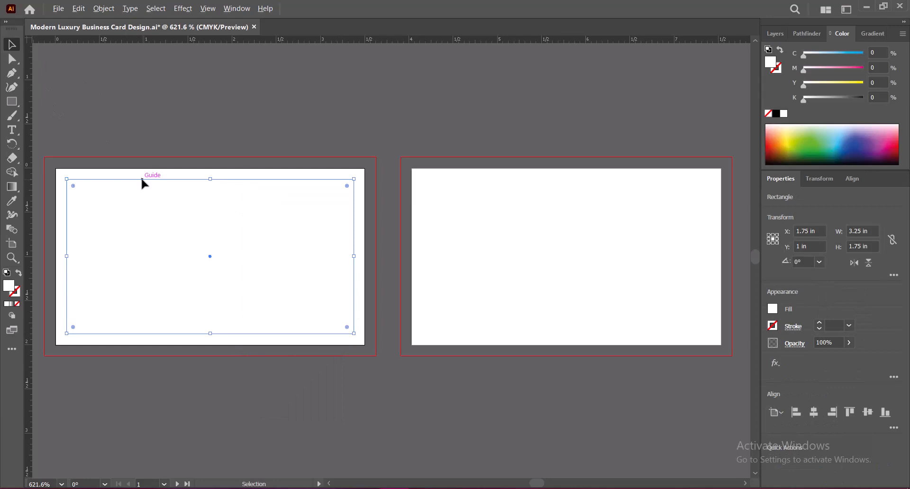
{"action": "left_click_drag", "start_coordinate": [142, 182], "coordinate": [498, 182]}
{"action": "left_click", "coordinate": [428, 394]}
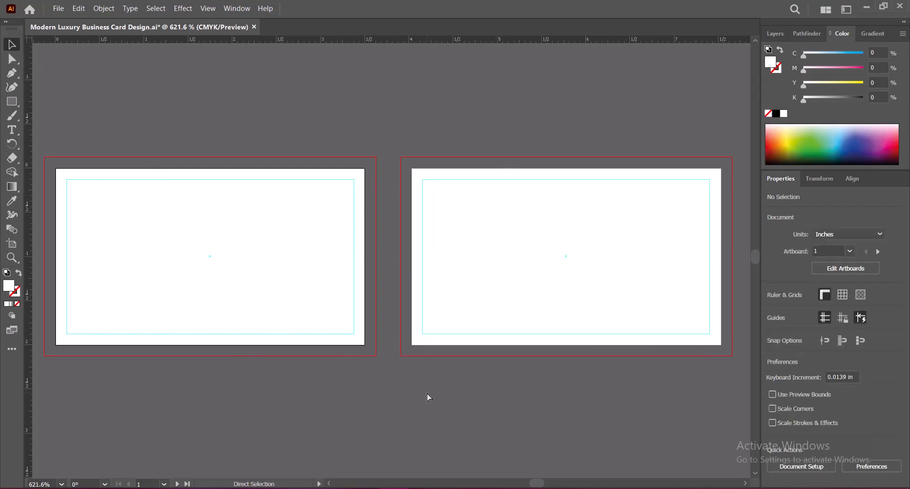
- Draw a white 3.75 × 2.25 in background rectangle covering the first artboard's bleed area, saving the document
{"action": "key", "text": "ctrl+s"}
{"action": "key", "text": "m"}
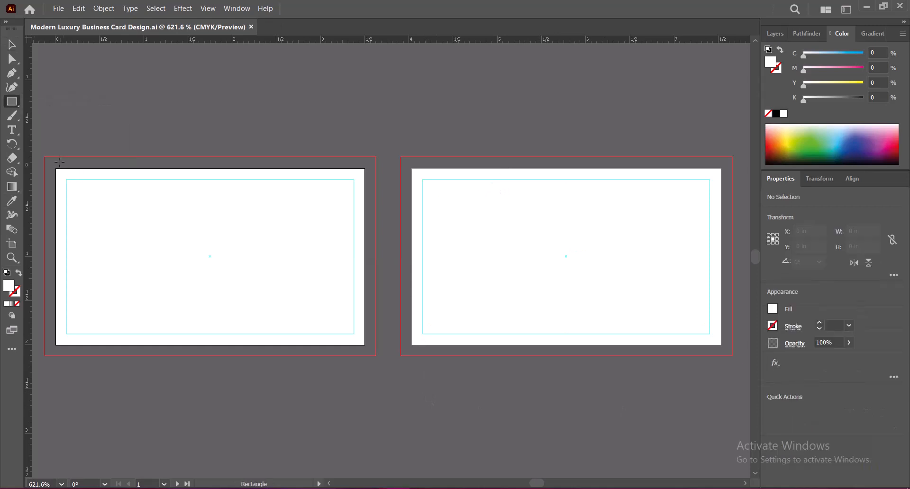
{"action": "left_click_drag", "start_coordinate": [45, 157], "coordinate": [376, 355]}
{"action": "key", "text": "v"}
{"action": "left_click", "coordinate": [360, 430]}
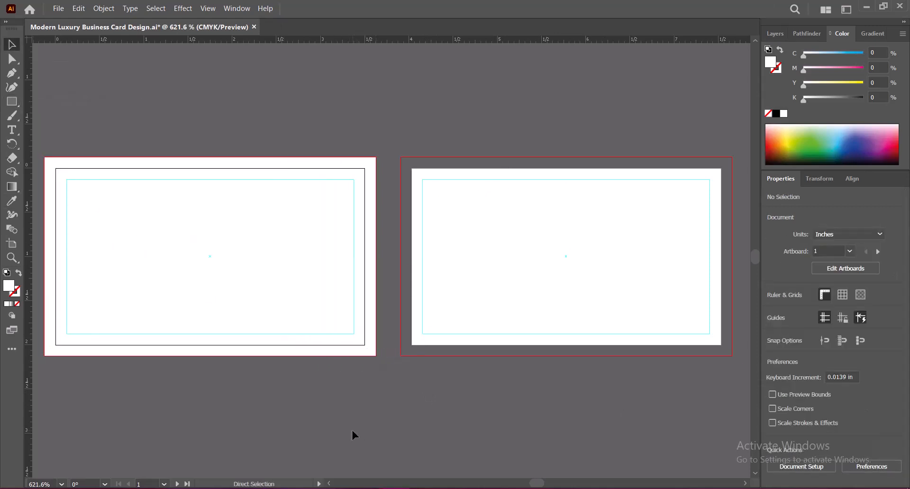
{"action": "key", "text": "ctrl+s"}
- Duplicate the white background rectangle onto the second artboard, aligned with its bleed edges
{"action": "left_click", "coordinate": [270, 256]}
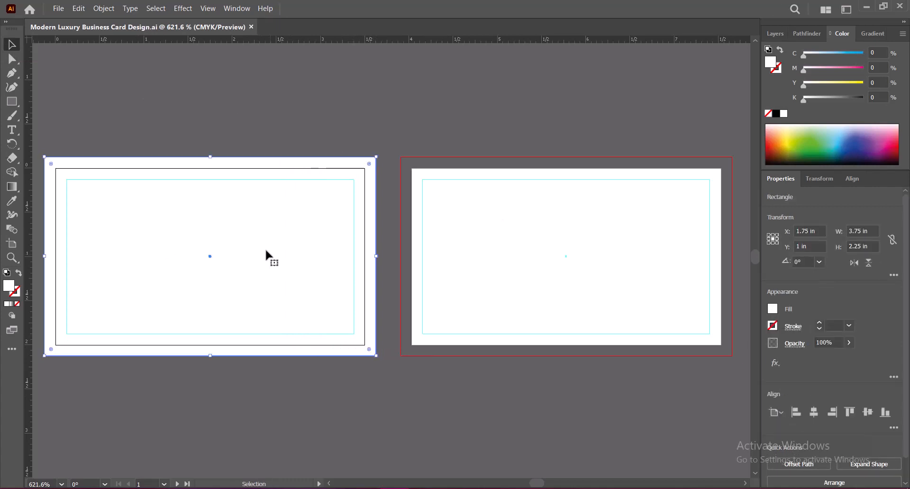
{"action": "left_click_drag", "start_coordinate": [256, 232], "coordinate": [597, 234]}
{"action": "left_click", "coordinate": [467, 382]}
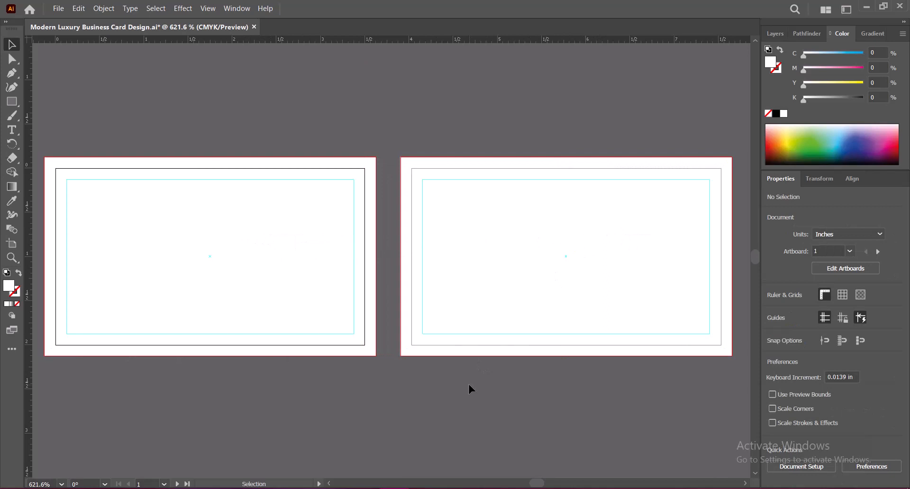
{"action": "left_click", "coordinate": [471, 299]}
{"action": "left_click", "coordinate": [448, 396]}
- Fill the first artboard's background rectangle with a radial gradient
{"action": "left_click", "coordinate": [234, 286]}
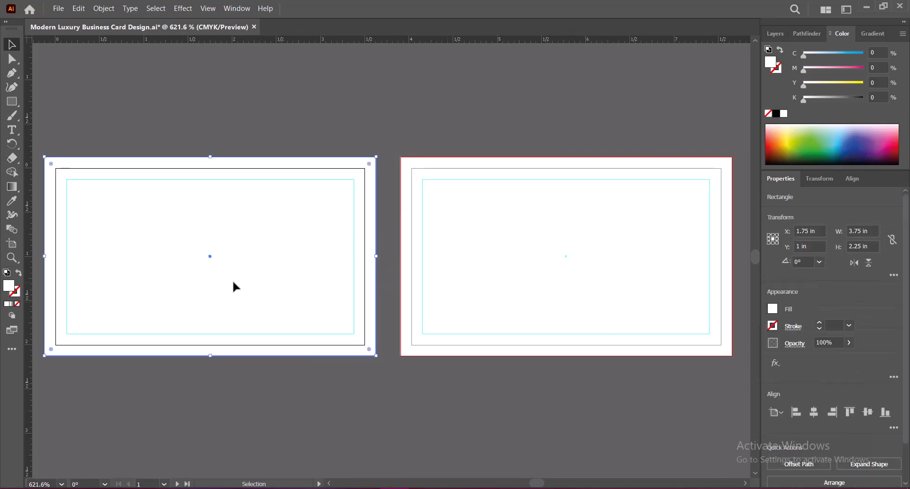
{"action": "left_click", "coordinate": [11, 304]}
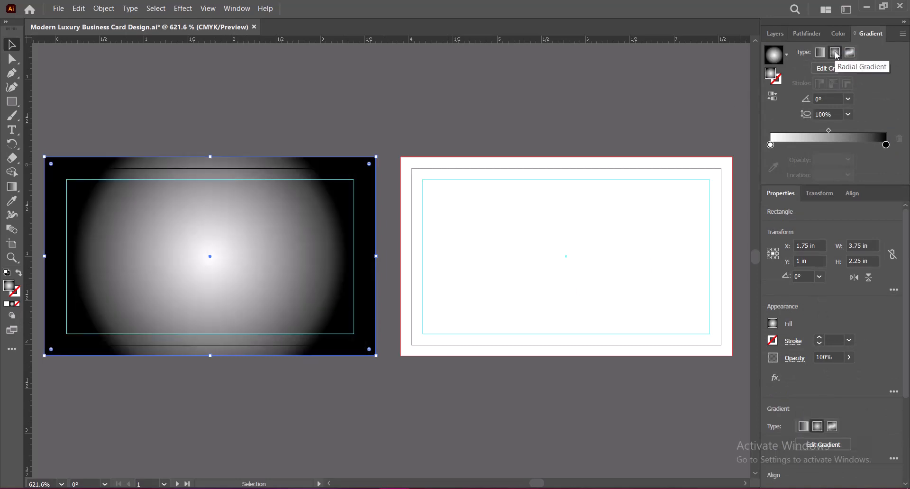
{"action": "left_click", "coordinate": [835, 52]}
- Color the gradient's outer stop with the dark purple swatch after trying the magenta and indigo alternatives
{"action": "double_click", "coordinate": [886, 145]}
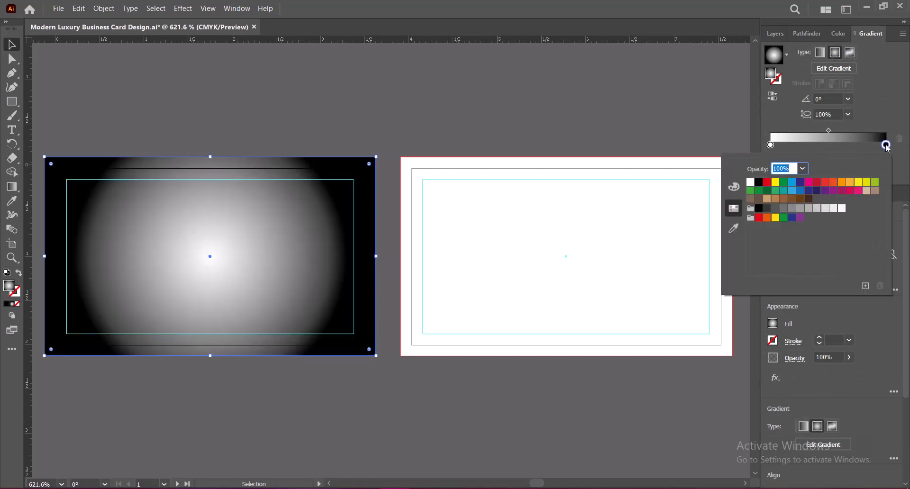
{"action": "left_click", "coordinate": [841, 192]}
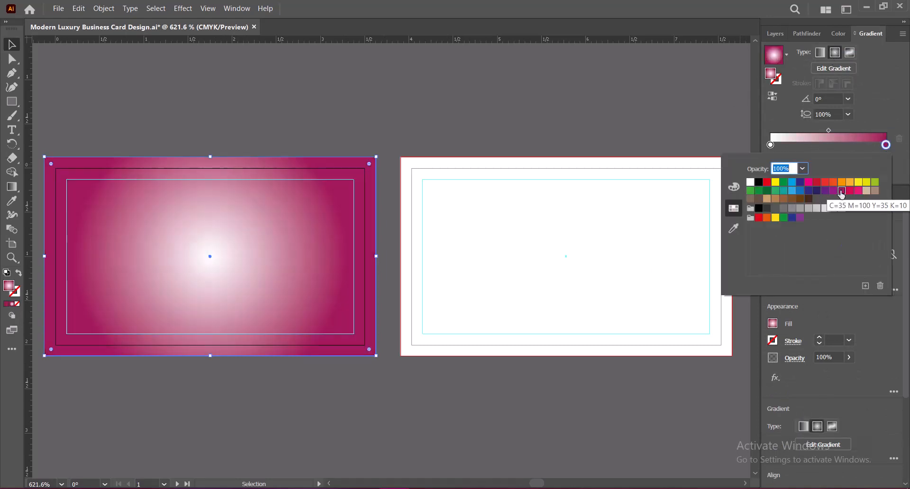
{"action": "left_click", "coordinate": [826, 191]}
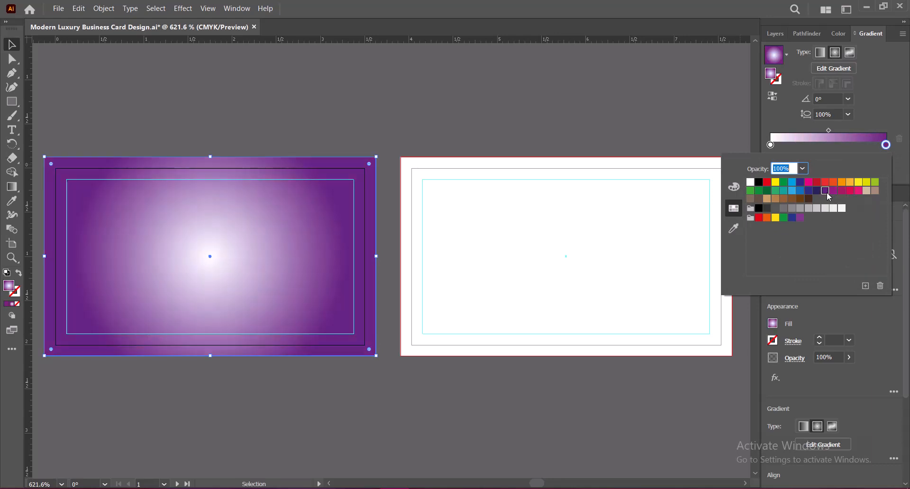
{"action": "left_click", "coordinate": [842, 191]}
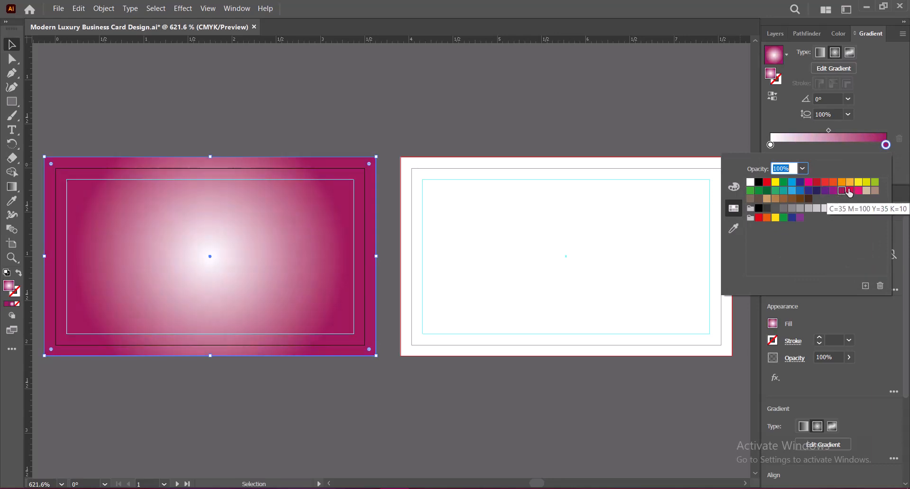
{"action": "left_click", "coordinate": [825, 191]}
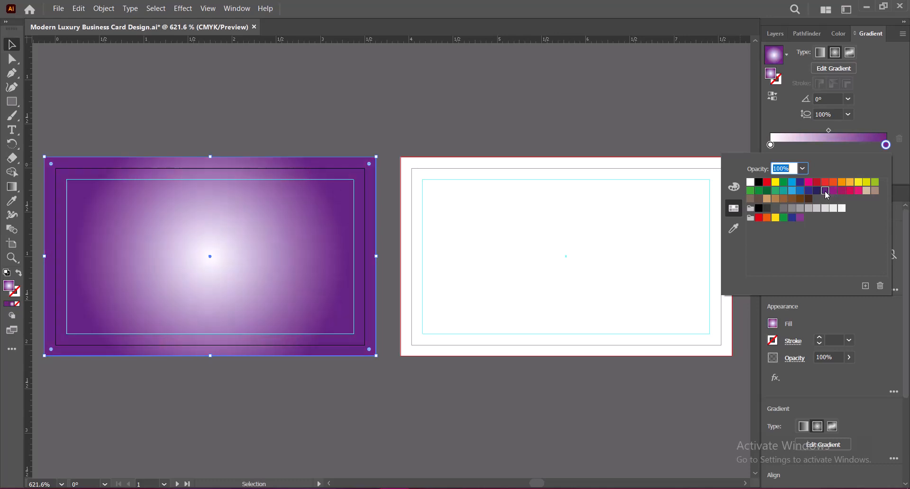
{"action": "left_click", "coordinate": [818, 191]}
{"action": "left_click", "coordinate": [825, 191]}
{"action": "left_click", "coordinate": [884, 105]}
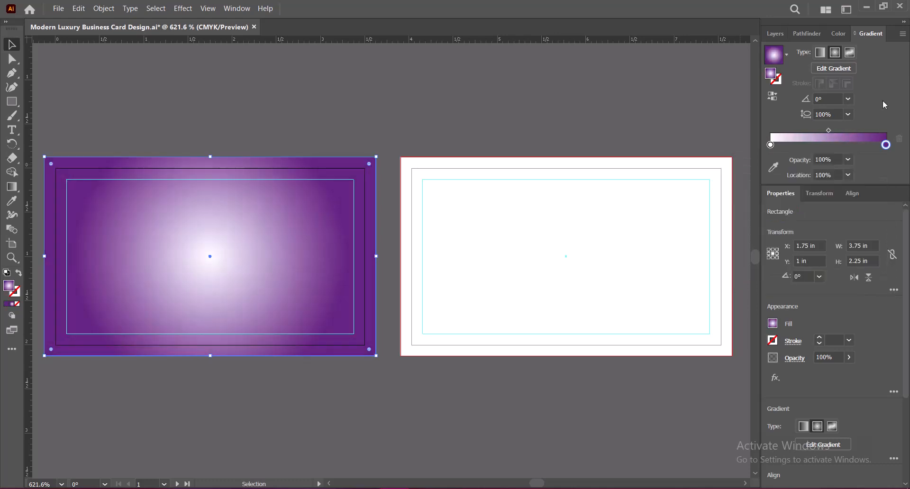
- Darken the purple outer stop by setting its yellow value to 30% and its black value to 33%
{"action": "left_click", "coordinate": [837, 33]}
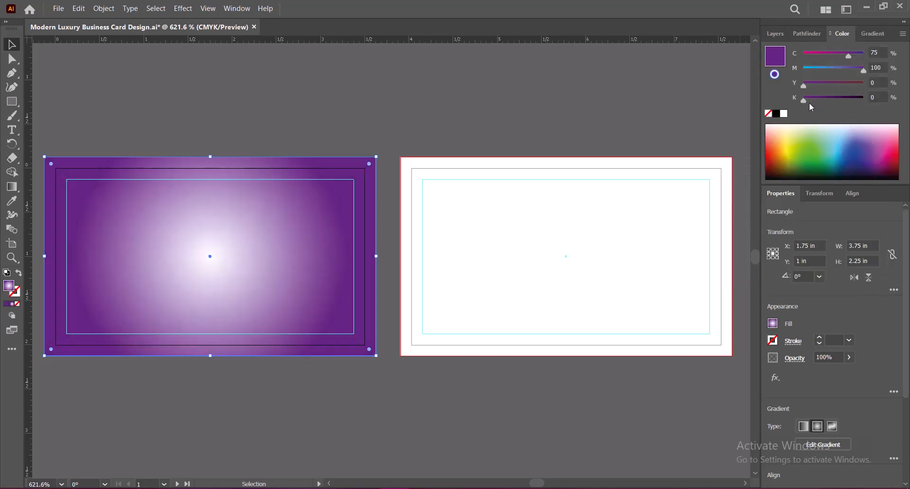
{"action": "mouse_move", "coordinate": [804, 86]}
{"action": "left_mouse_down"}
{"action": "mouse_move", "coordinate": [833, 89]}
{"action": "mouse_move", "coordinate": [822, 86]}
{"action": "left_mouse_up"}
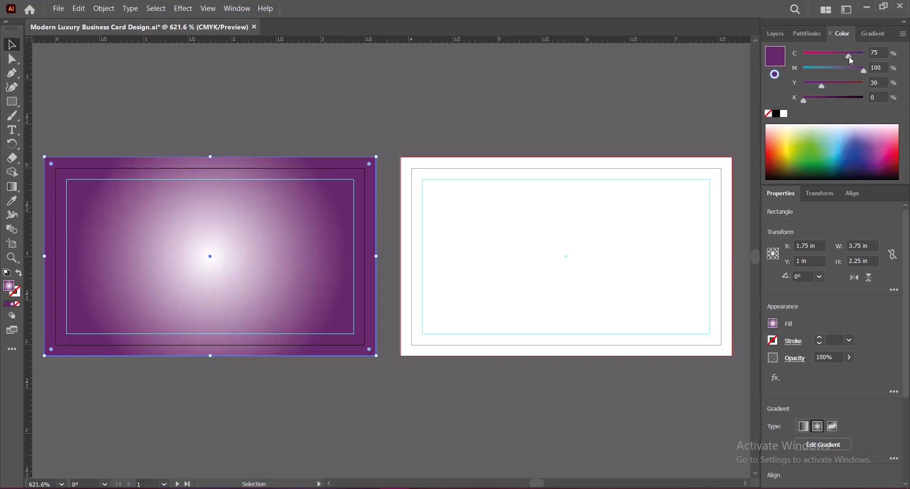
{"action": "left_click_drag", "start_coordinate": [849, 56], "coordinate": [870, 56]}
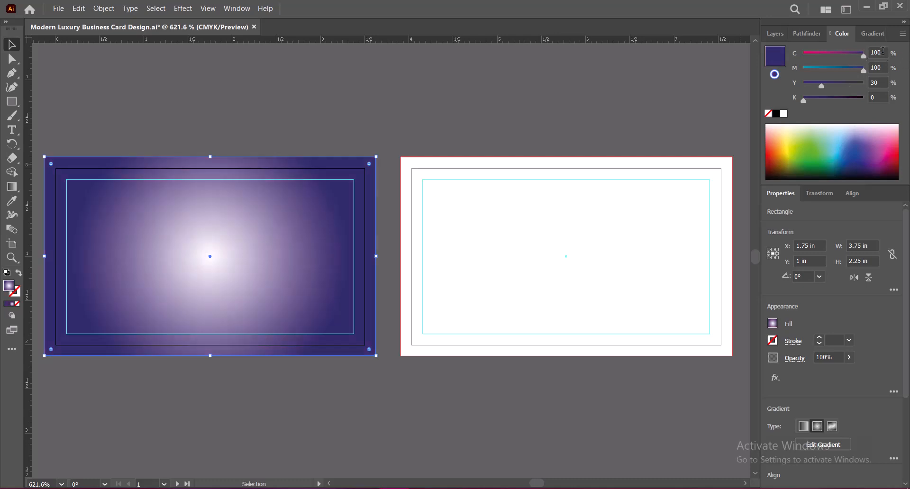
{"action": "key", "text": "ctrl+z"}
{"action": "left_click_drag", "start_coordinate": [804, 99], "coordinate": [827, 104]}
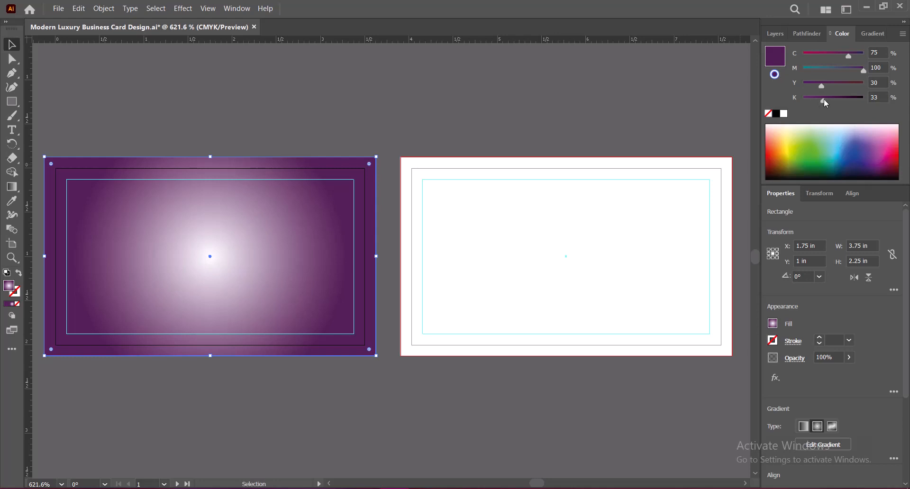
- Color the gradient's inner stop with the light orange swatch after trying the yellow and darker orange ones
{"action": "left_click", "coordinate": [868, 33]}
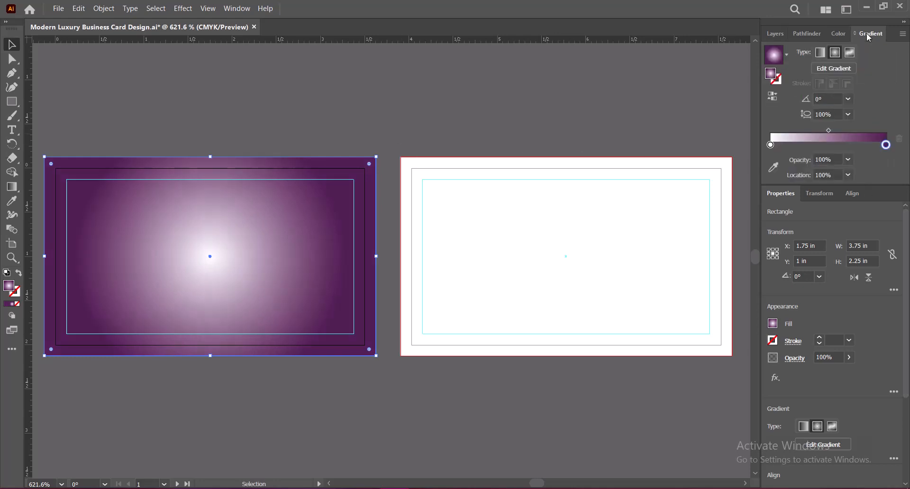
{"action": "double_click", "coordinate": [771, 145]}
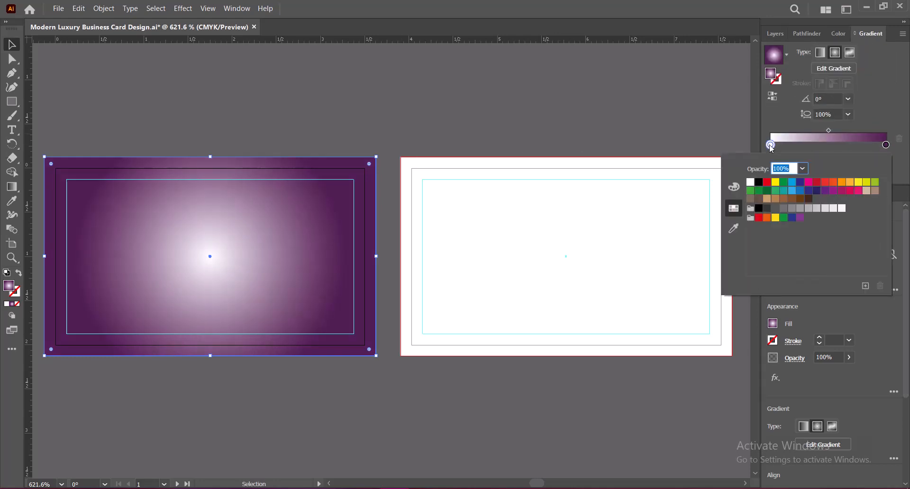
{"action": "left_click", "coordinate": [776, 217]}
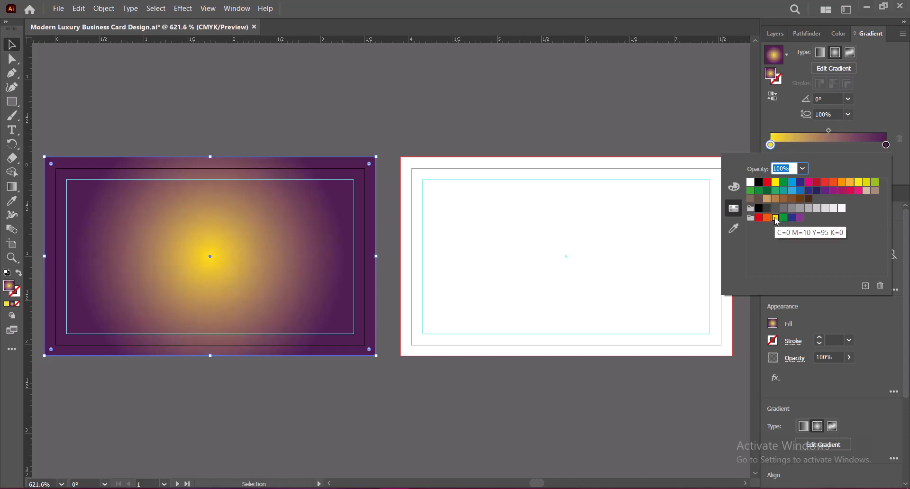
{"action": "left_click", "coordinate": [850, 184]}
{"action": "left_click", "coordinate": [841, 183]}
{"action": "left_click", "coordinate": [850, 183]}
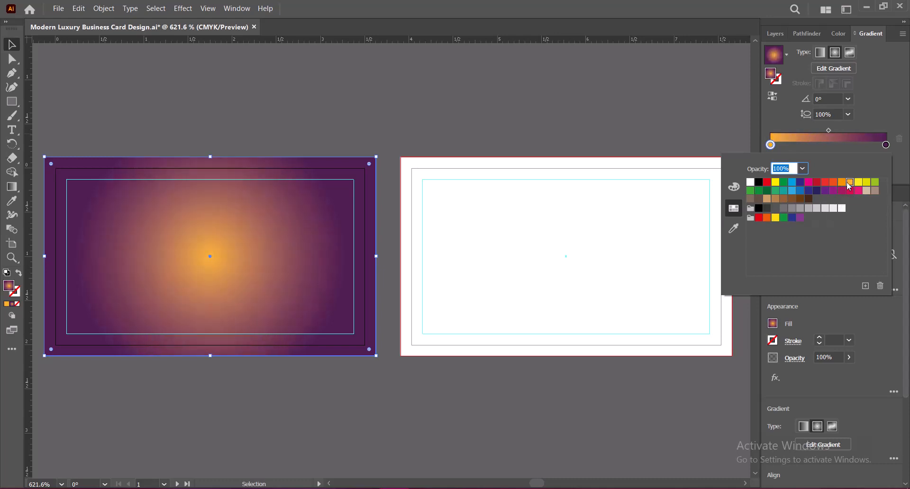
- Set the gradient's inner orange stop to 100% yellow, deselect the background rectangle and save the document
{"action": "left_click", "coordinate": [857, 186]}
{"action": "left_click", "coordinate": [850, 184]}
{"action": "left_click", "coordinate": [842, 35]}
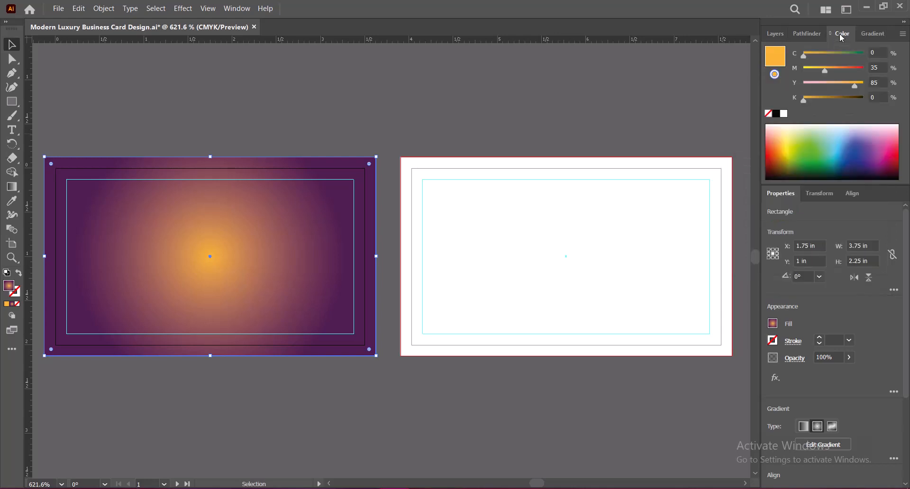
{"action": "left_click_drag", "start_coordinate": [855, 85], "coordinate": [864, 85]}
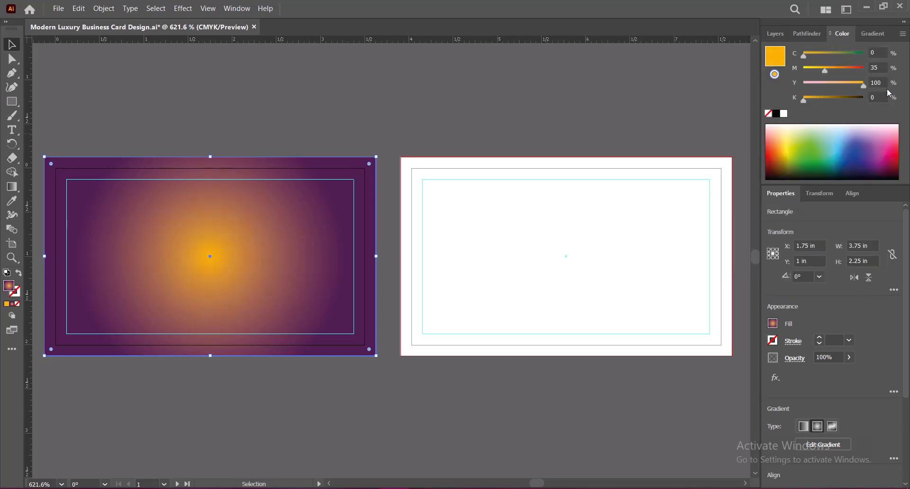
{"action": "left_click", "coordinate": [227, 414]}
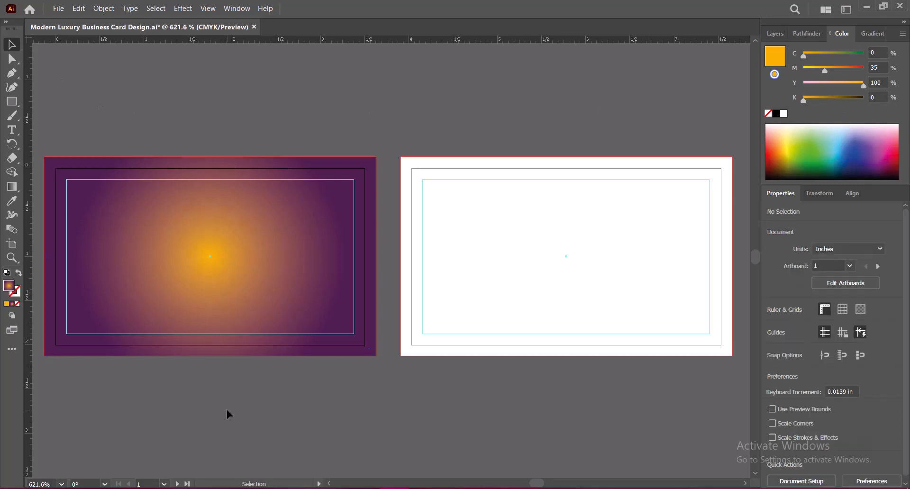
{"action": "key", "text": "ctrl+s"}
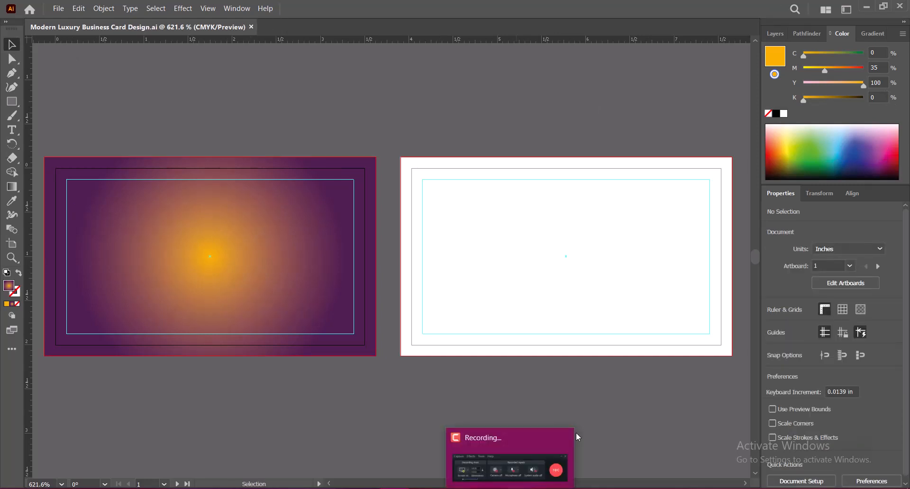
- Replace the second artboard's white rectangle with a copy of the first artboard's gradient background and save the document
{"action": "left_click", "coordinate": [506, 317]}
{"action": "key", "text": "Delete"}
{"action": "left_click_drag", "start_coordinate": [105, 219], "coordinate": [460, 219]}
{"action": "left_click", "coordinate": [467, 397]}
{"action": "key", "text": "ctrl+s"}
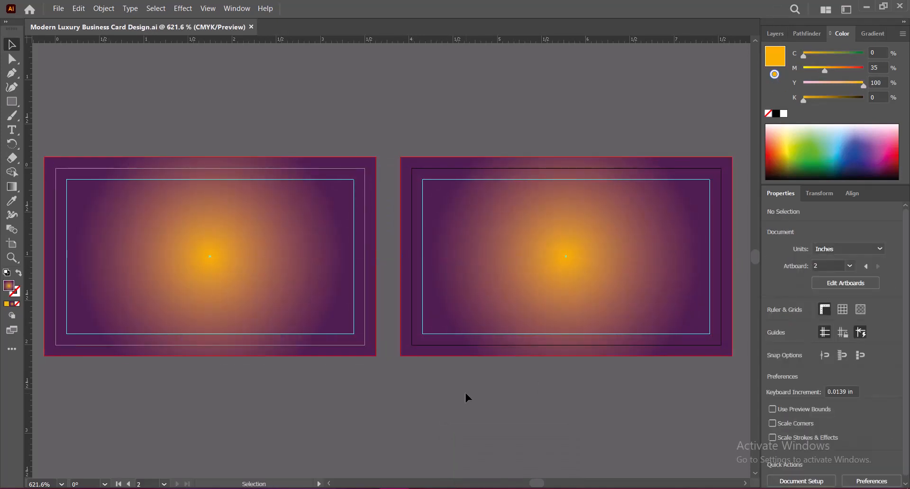
- Paste the abstract swirl image onto the first artboard and stretch it to cover the full 3.75 × 2.25 in bleed area
{"action": "left_click_drag", "start_coordinate": [218, 400], "coordinate": [382, 400]}
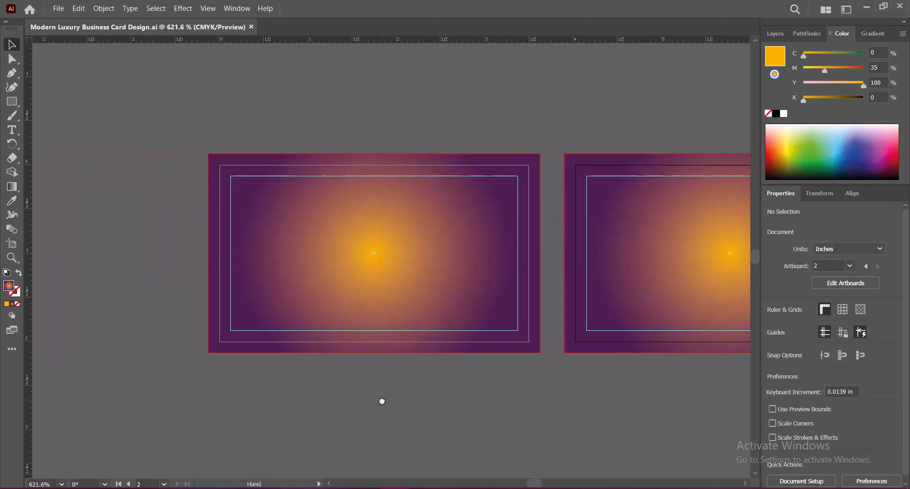
{"action": "scroll", "coordinate": [381, 255], "scroll_direction": "up", "scroll_amount": 3}
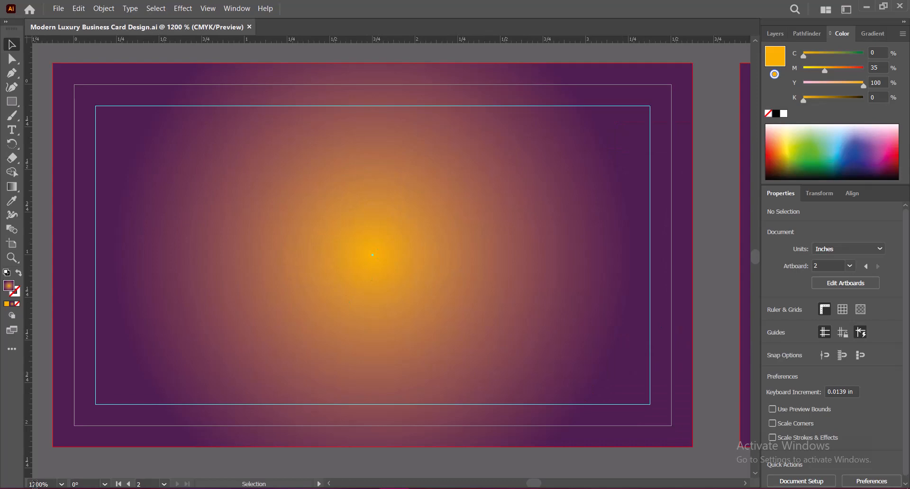
{"action": "scroll", "coordinate": [33, 484], "scroll_direction": "down", "scroll_amount": 1}
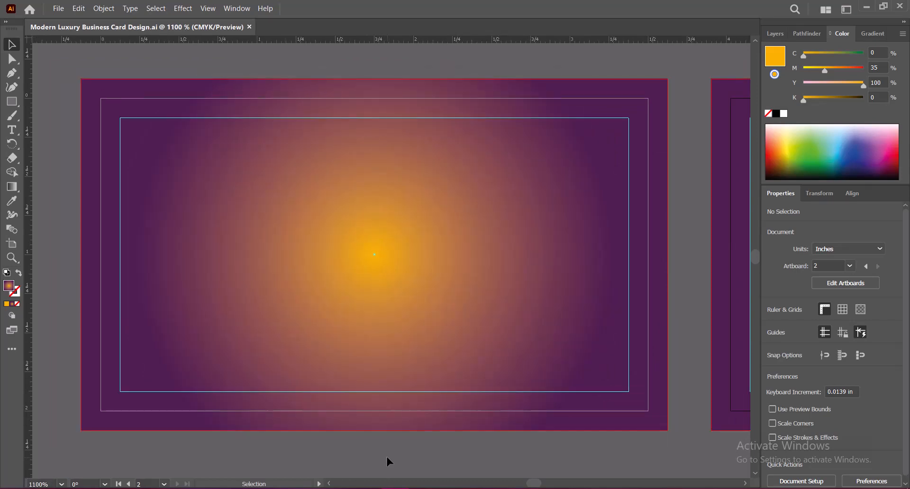
{"action": "key", "text": "ctrl+v"}
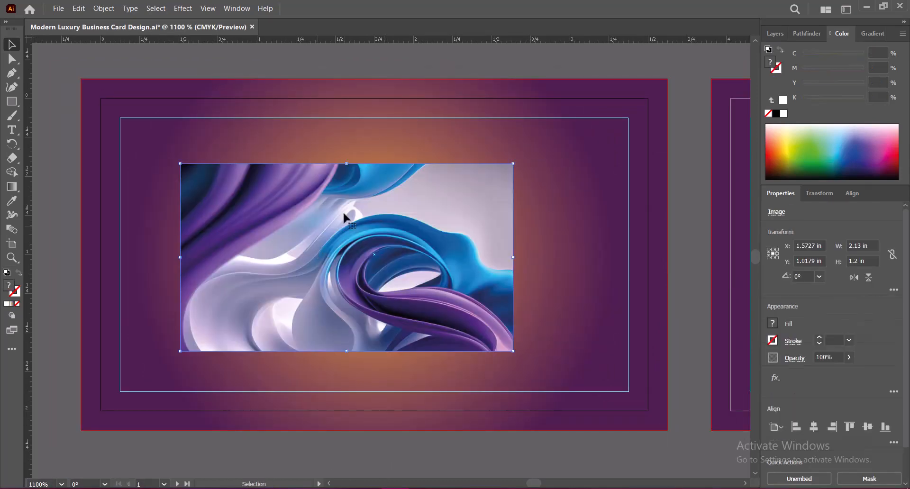
{"action": "left_click_drag", "start_coordinate": [346, 163], "coordinate": [347, 78]}
{"action": "left_click_drag", "start_coordinate": [590, 352], "coordinate": [668, 396]}
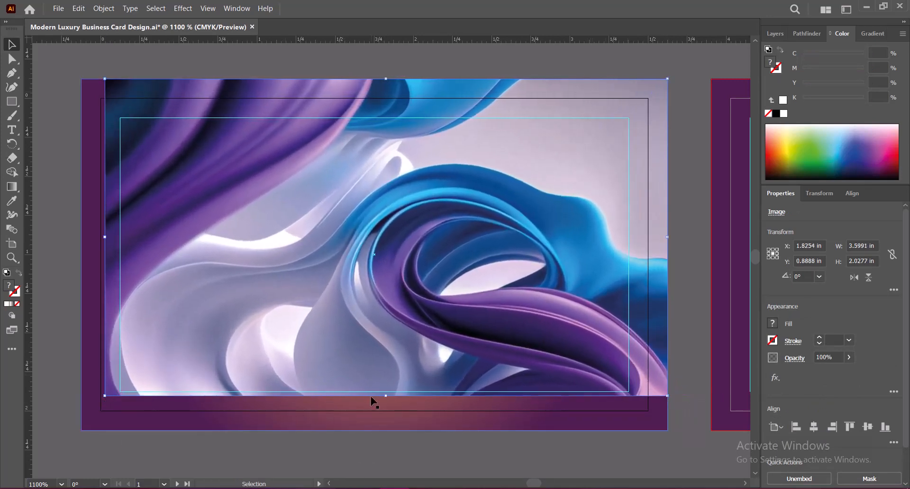
{"action": "left_click_drag", "start_coordinate": [386, 396], "coordinate": [388, 431]}
{"action": "left_click_drag", "start_coordinate": [104, 257], "coordinate": [81, 255]}
- Convert the swirl image's colors to CMYK
{"action": "left_click", "coordinate": [339, 286]}
{"action": "left_click", "coordinate": [104, 8]}
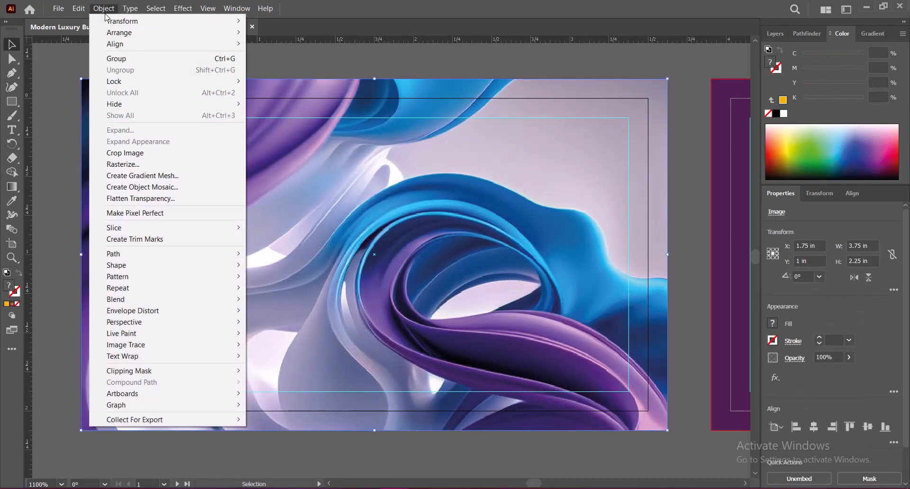
{"action": "mouse_move", "coordinate": [79, 8]}
{"action": "mouse_move", "coordinate": [184, 205]}
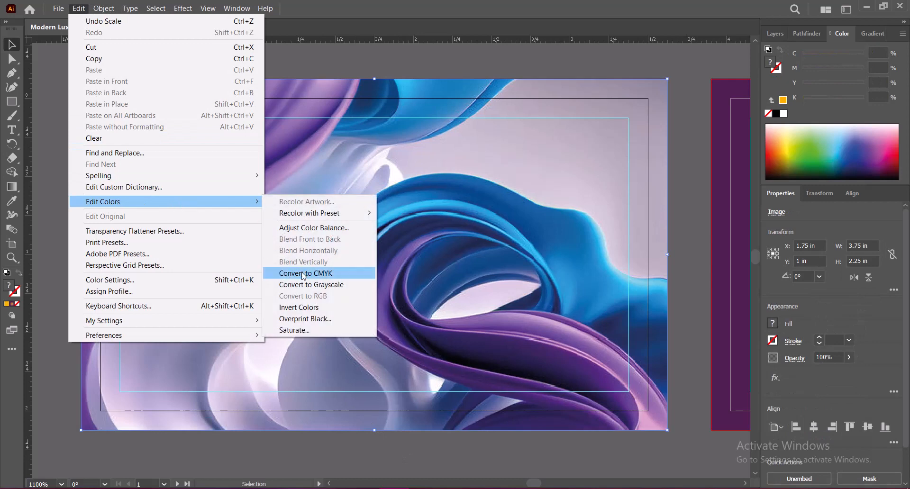
{"action": "left_click", "coordinate": [305, 275]}
- Adjust the image's color balance to cyan -45%, magenta 12% and yellow 24% with stroke adjustment off, and save the document
{"action": "left_click", "coordinate": [77, 9]}
{"action": "left_click", "coordinate": [303, 228]}
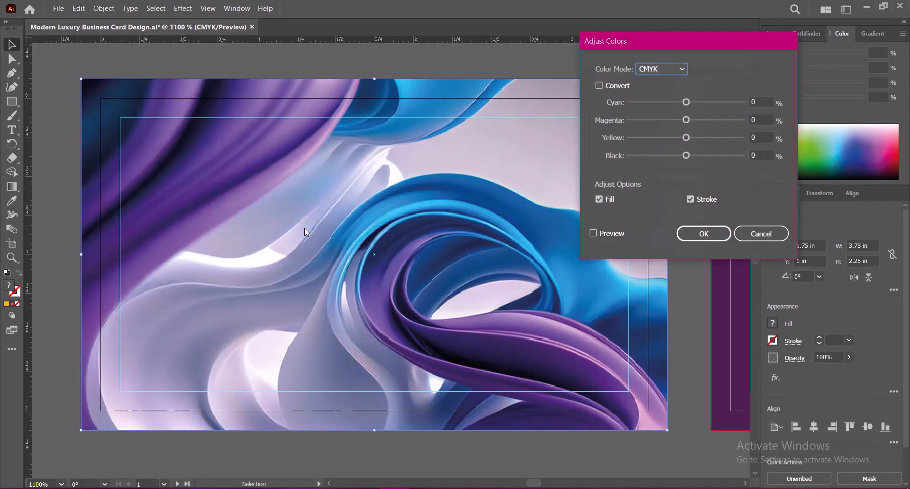
{"action": "left_click", "coordinate": [593, 234]}
{"action": "left_click_drag", "start_coordinate": [687, 103], "coordinate": [697, 122]}
{"action": "type", "text": "6"}
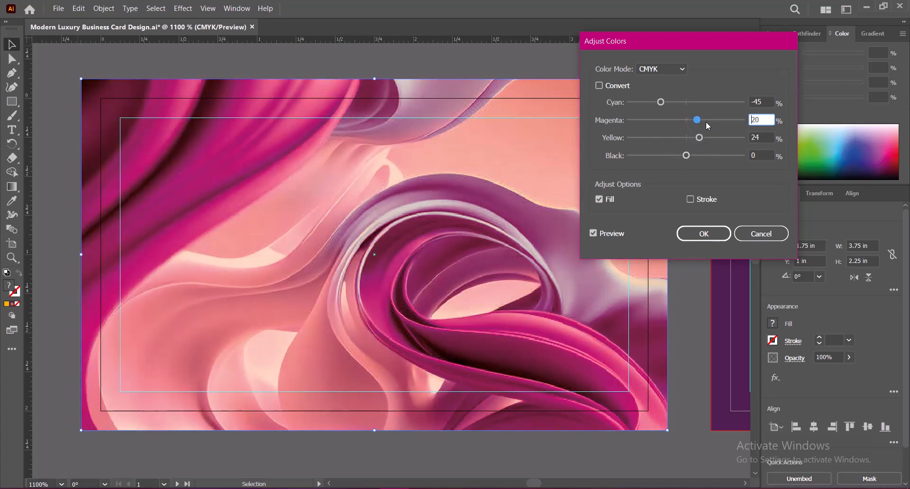
{"action": "type", "text": "12"}
{"action": "left_click", "coordinate": [755, 156]}
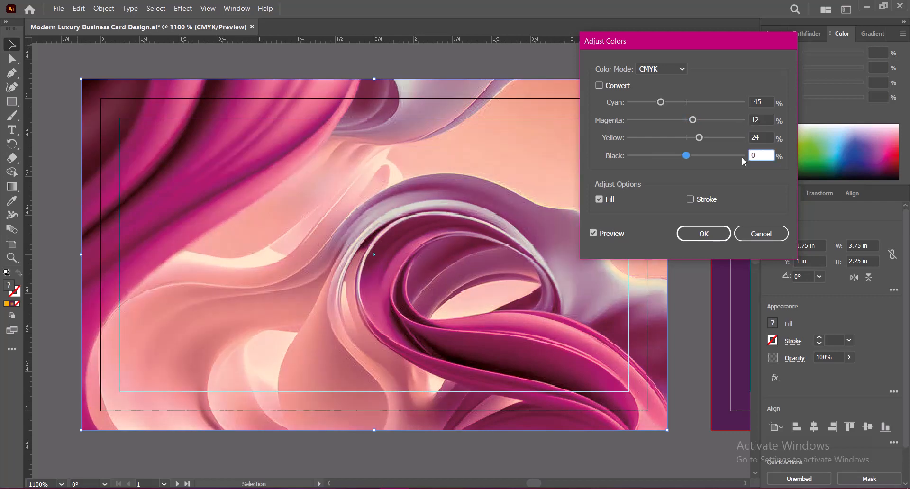
{"action": "left_click", "coordinate": [704, 233]}
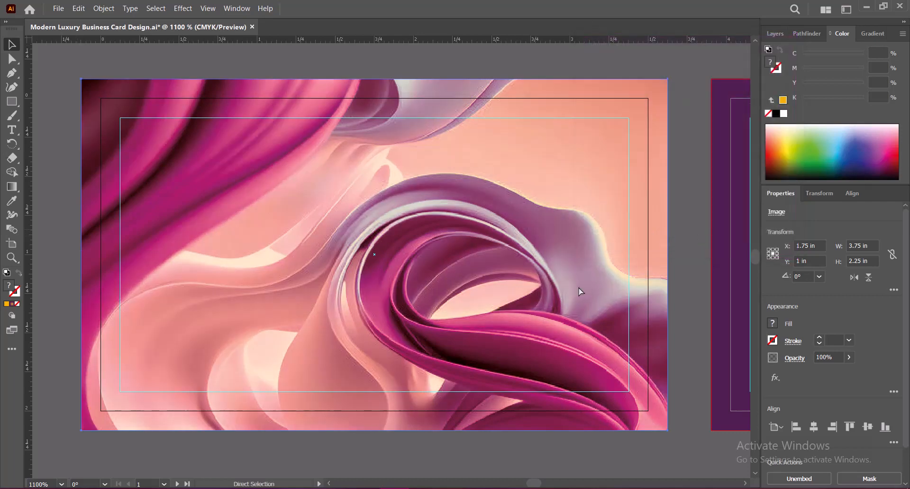
{"action": "key", "text": "ctrl+s"}
{"action": "key", "text": "v"}
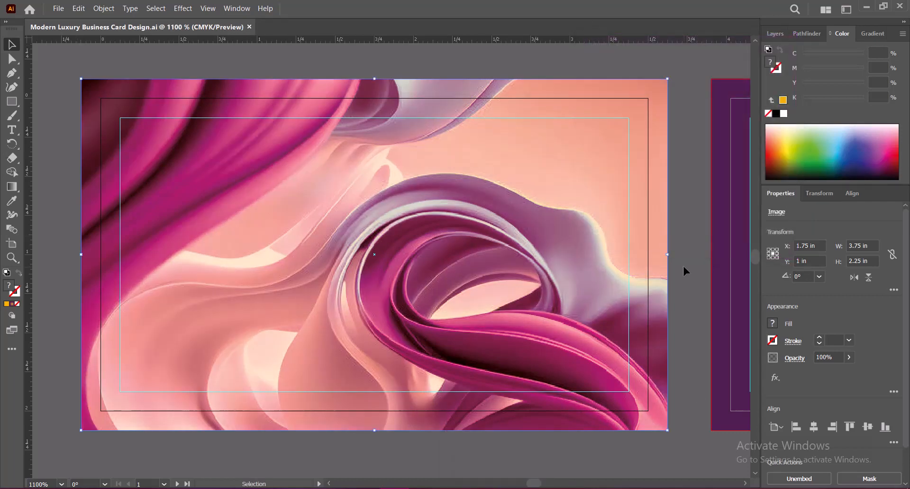
- Try a Radial Blur with the Zoom method and Best quality on the swirl image and undo it
{"action": "left_click", "coordinate": [183, 8]}
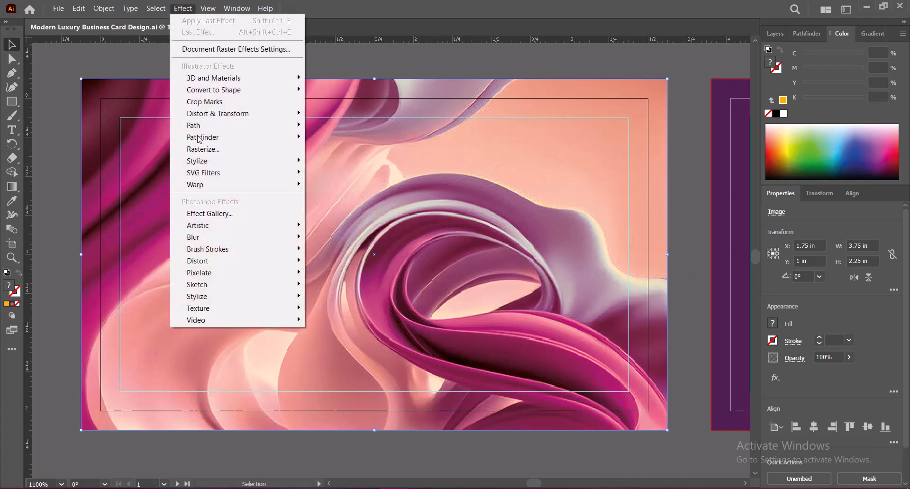
{"action": "mouse_move", "coordinate": [274, 243]}
{"action": "left_click", "coordinate": [338, 249]}
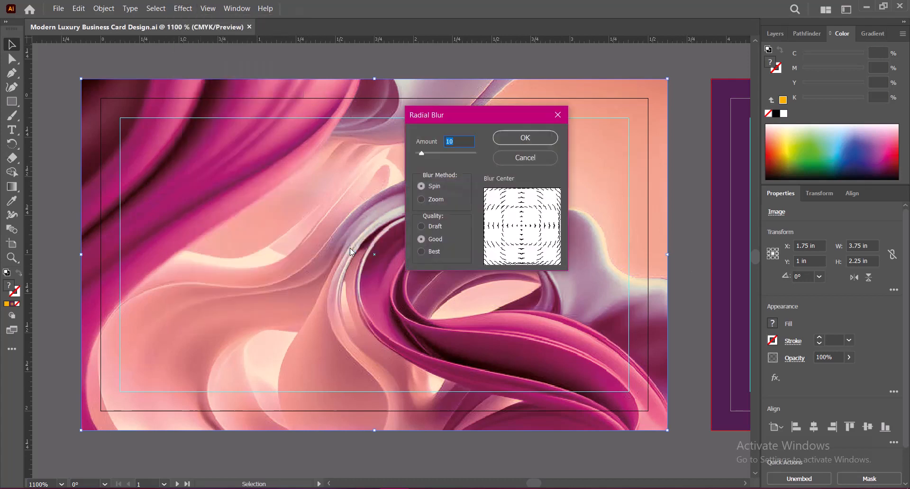
{"action": "left_click", "coordinate": [422, 199]}
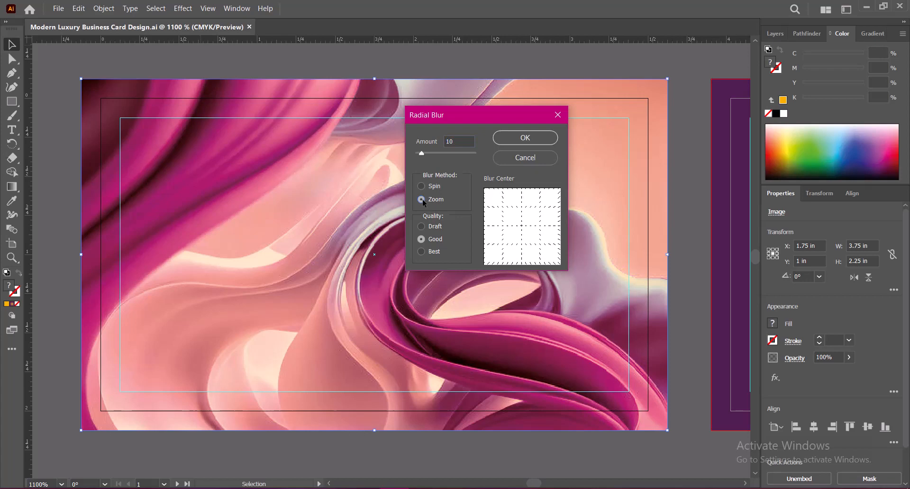
{"action": "left_click", "coordinate": [422, 252]}
{"action": "key", "text": "Return"}
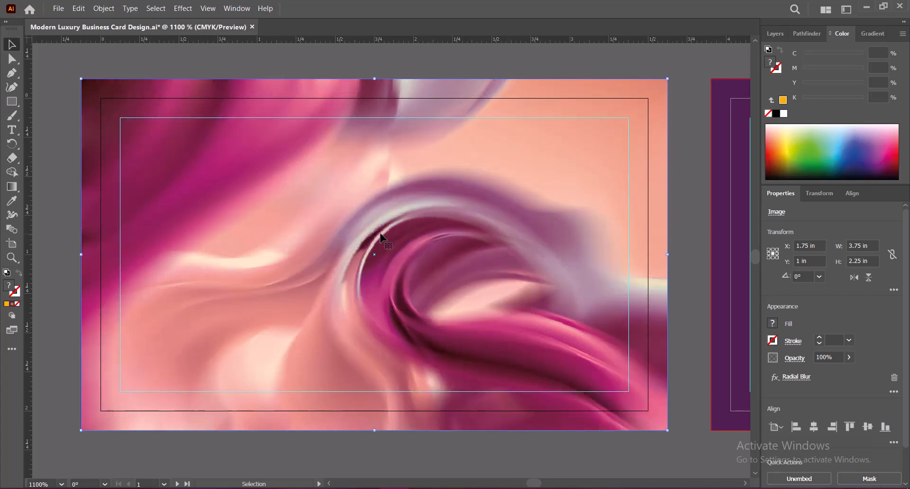
{"action": "key", "text": "ctrl+z"}
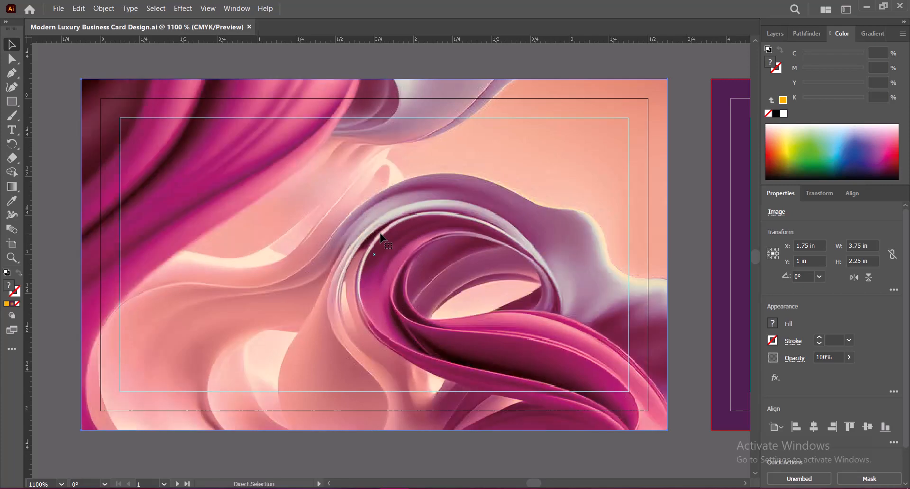
- Apply a stronger Radial Blur to the swirl image using the Zoom method and Best quality
{"action": "left_click", "coordinate": [183, 8]}
{"action": "mouse_move", "coordinate": [204, 236]}
{"action": "left_click", "coordinate": [339, 246]}
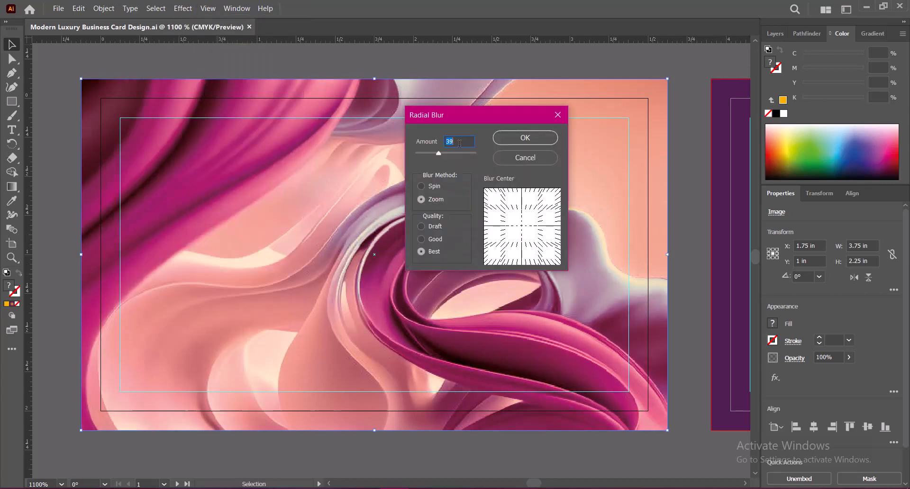
{"action": "left_click", "coordinate": [519, 139]}
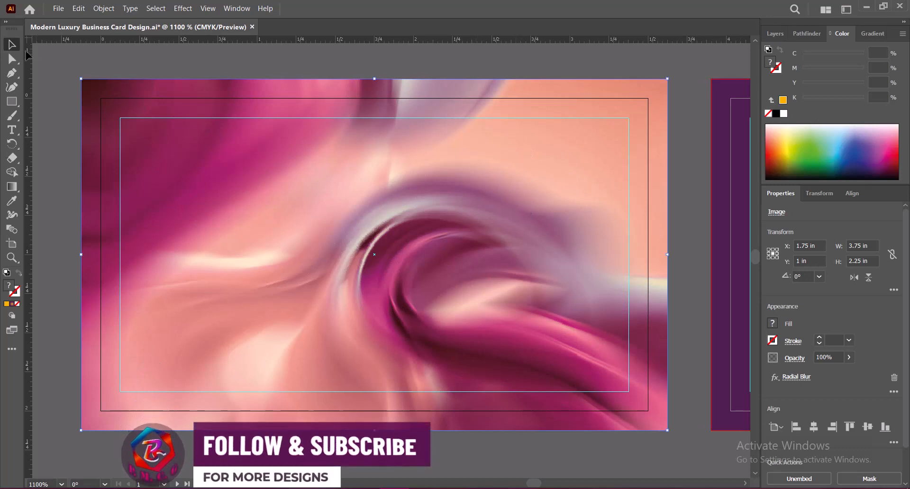
{"action": "left_click", "coordinate": [689, 223]}
- Lower the blurred image's opacity to 45% after trying 42% and 51%
{"action": "left_click", "coordinate": [184, 149]}
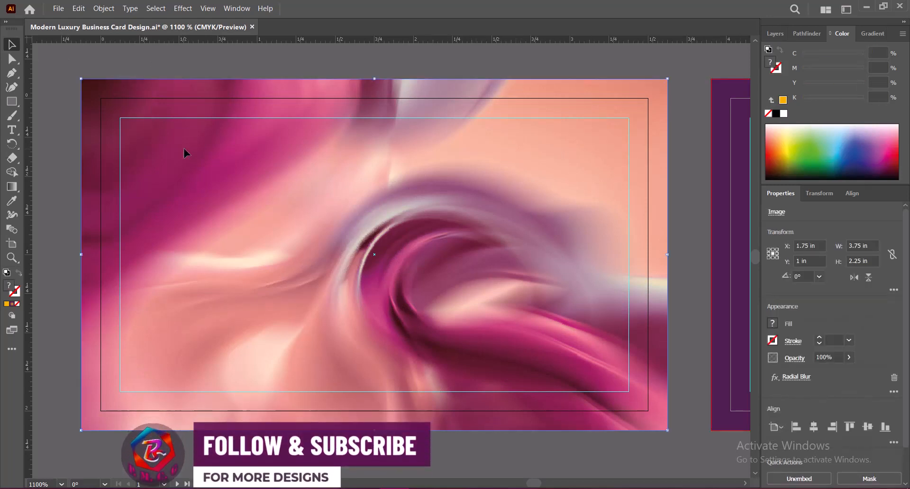
{"action": "left_click", "coordinate": [849, 357]}
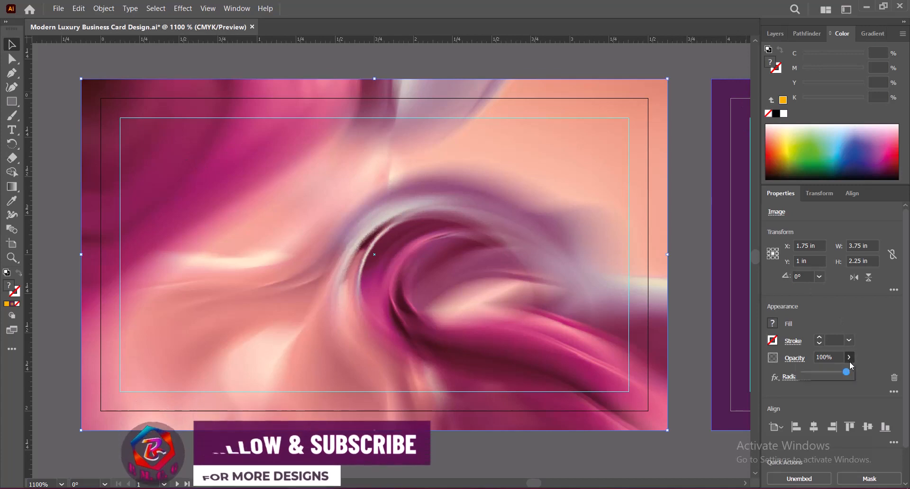
{"action": "left_click_drag", "start_coordinate": [849, 373], "coordinate": [824, 375]}
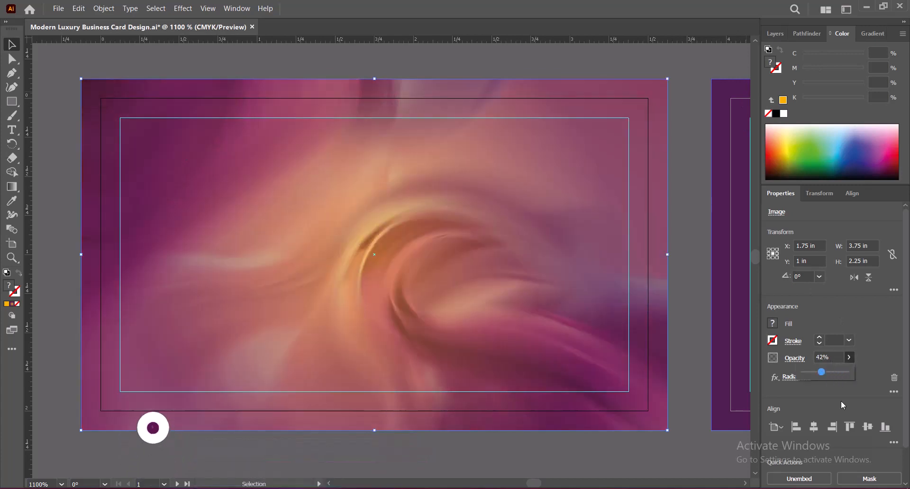
{"action": "left_click", "coordinate": [815, 359]}
{"action": "type", "text": "51"}
{"action": "key", "text": "Return"}
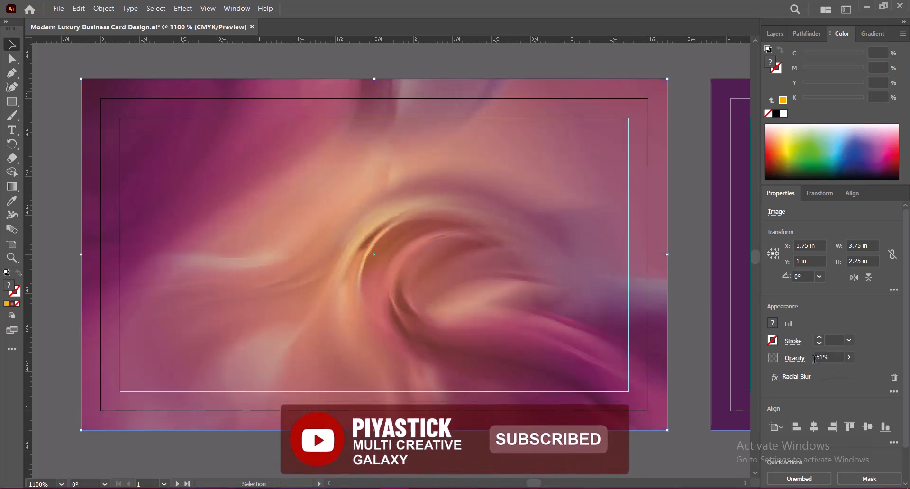
{"action": "left_click", "coordinate": [827, 357]}
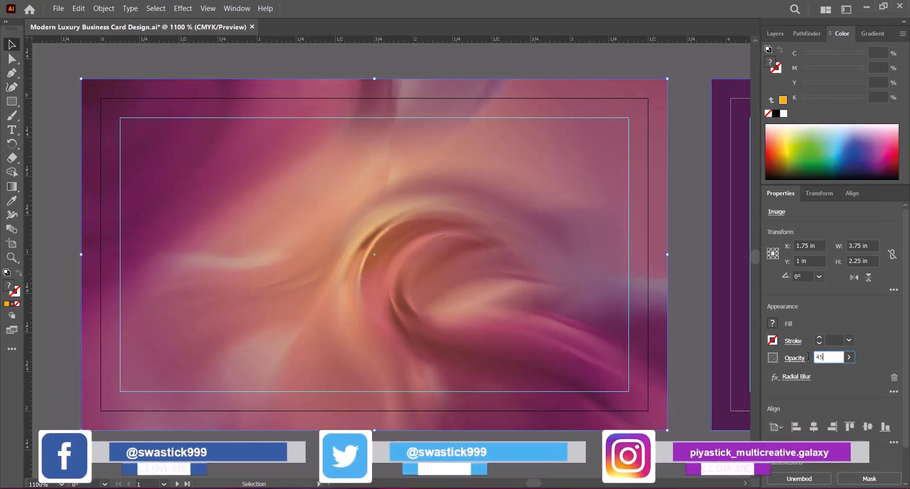
{"action": "type", "text": "45"}
{"action": "key", "text": "Return"}
{"action": "left_click", "coordinate": [681, 327]}
- Create a copy of the blurred image reflected across the horizontal axis
{"action": "left_click", "coordinate": [456, 280]}
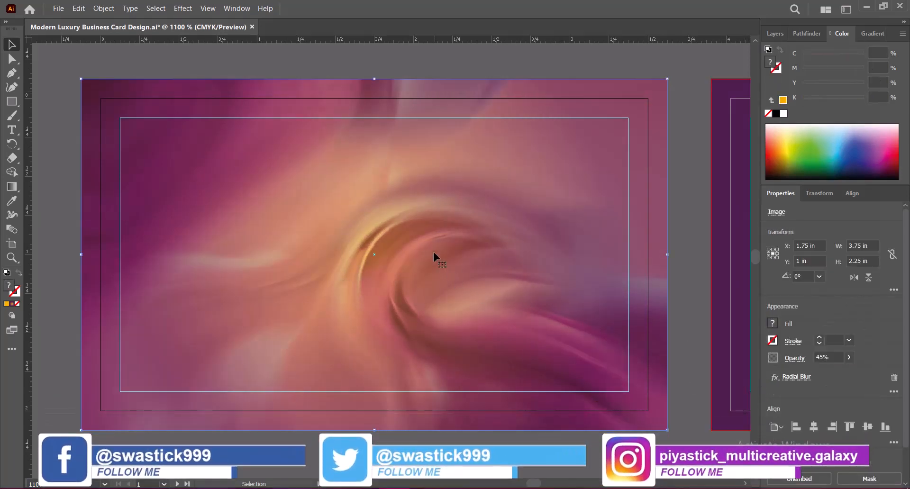
{"action": "right_click", "coordinate": [435, 254]}
{"action": "mouse_move", "coordinate": [476, 341]}
{"action": "mouse_move", "coordinate": [522, 327]}
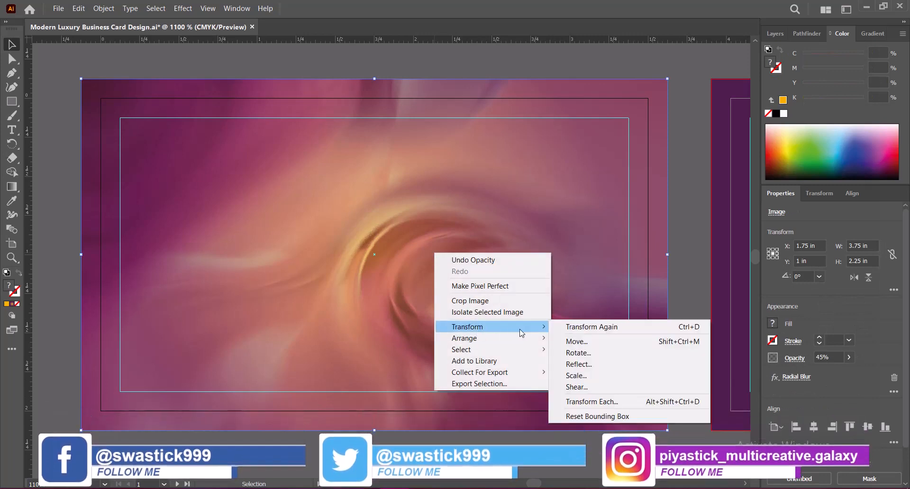
{"action": "left_click", "coordinate": [582, 363]}
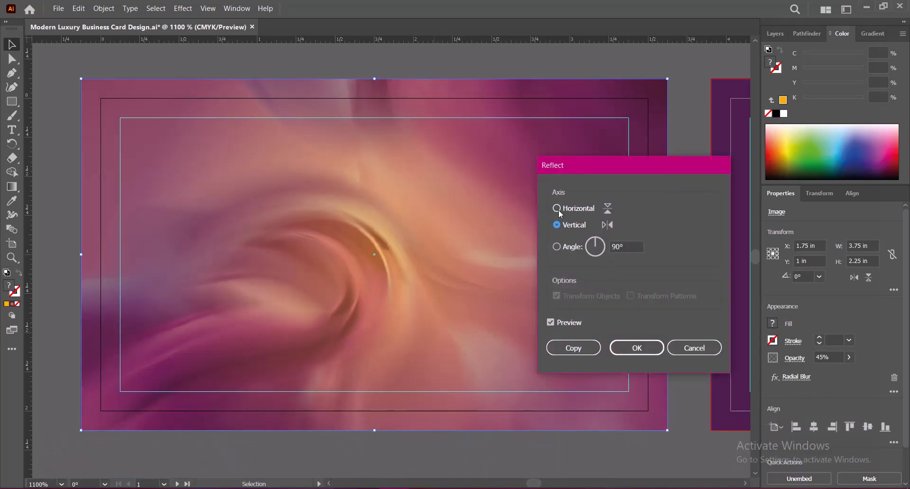
{"action": "left_click", "coordinate": [557, 209]}
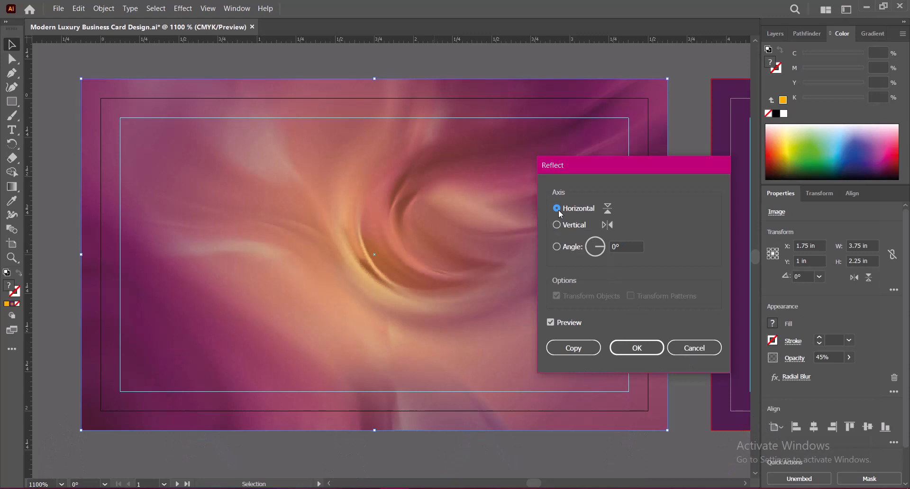
{"action": "left_click", "coordinate": [584, 350]}
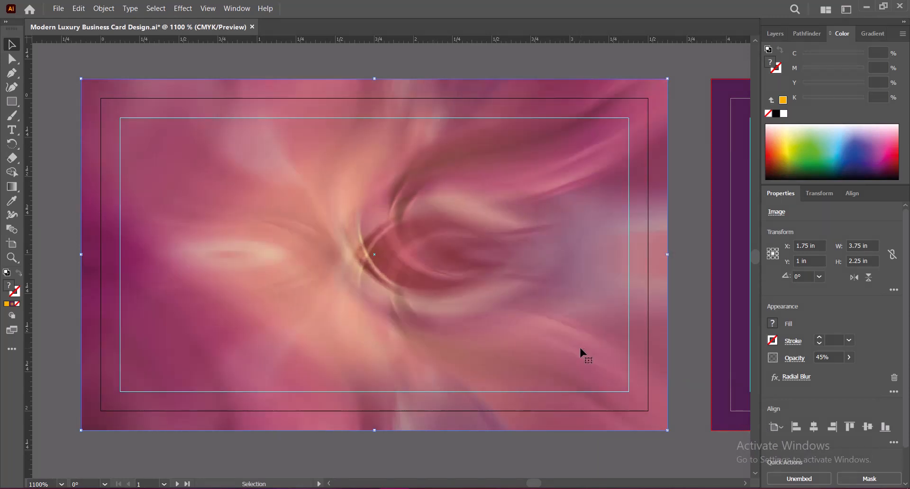
- Reflect the copied swirl image across the horizontal axis, comparing the vertical axis before applying
{"action": "left_click", "coordinate": [665, 334]}
{"action": "right_click", "coordinate": [507, 289]}
{"action": "mouse_move", "coordinate": [538, 377]}
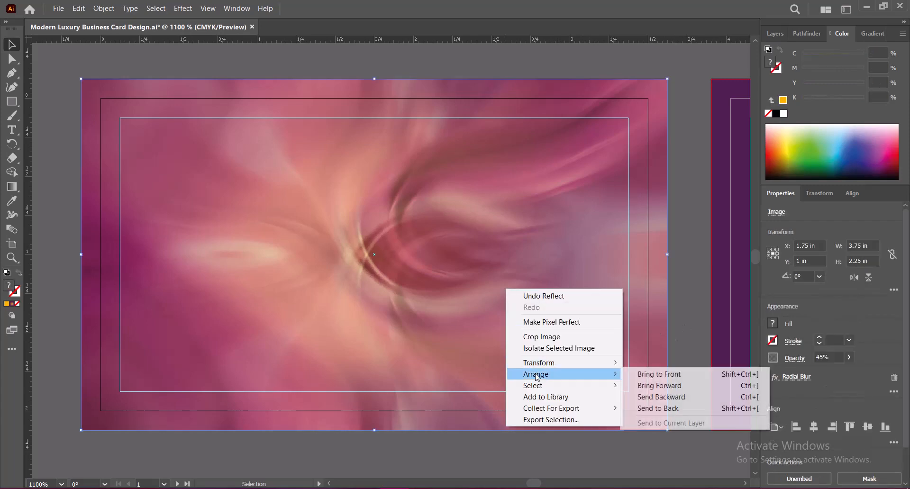
{"action": "left_click", "coordinate": [656, 401]}
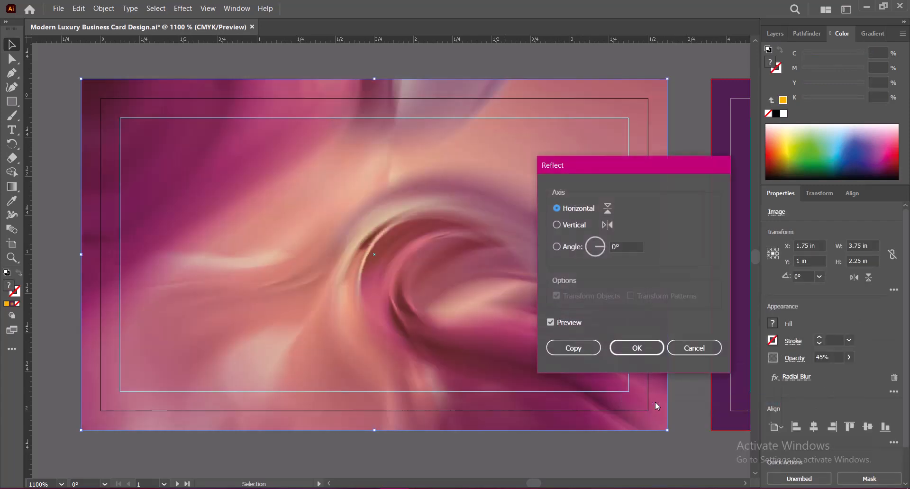
{"action": "left_click", "coordinate": [557, 225]}
{"action": "left_click", "coordinate": [557, 209]}
{"action": "left_click", "coordinate": [637, 348]}
{"action": "left_click", "coordinate": [687, 349]}
{"action": "left_click", "coordinate": [479, 282]}
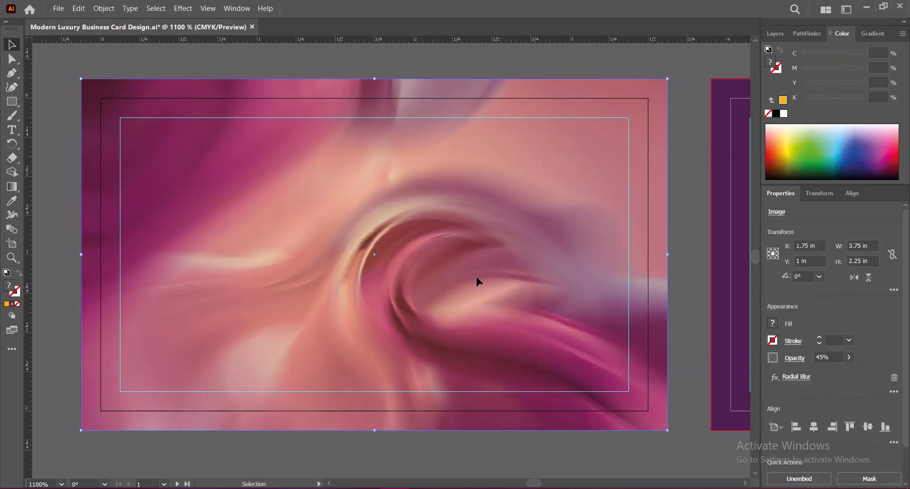
- Try shifting the reflected image upward and move it back down to Y 1 in
{"action": "key", "text": "shift+Up"}
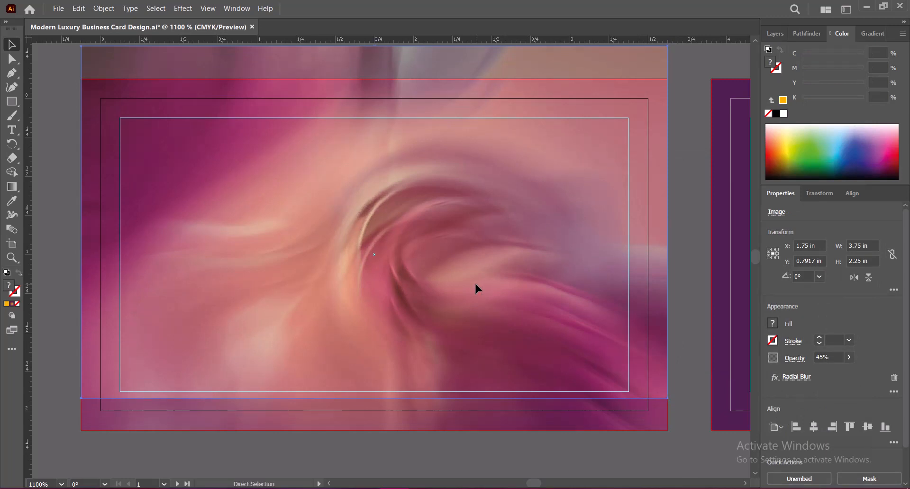
{"action": "key", "text": "Down"}
{"action": "key", "text": "Down"}
{"action": "key", "text": "Down"}
{"action": "key", "text": "Down"}
{"action": "key", "text": "Down"}
{"action": "key", "text": "Down"}
{"action": "key", "text": "Down"}
{"action": "key", "text": "Down"}
{"action": "key", "text": "Down"}
{"action": "key", "text": "Down"}
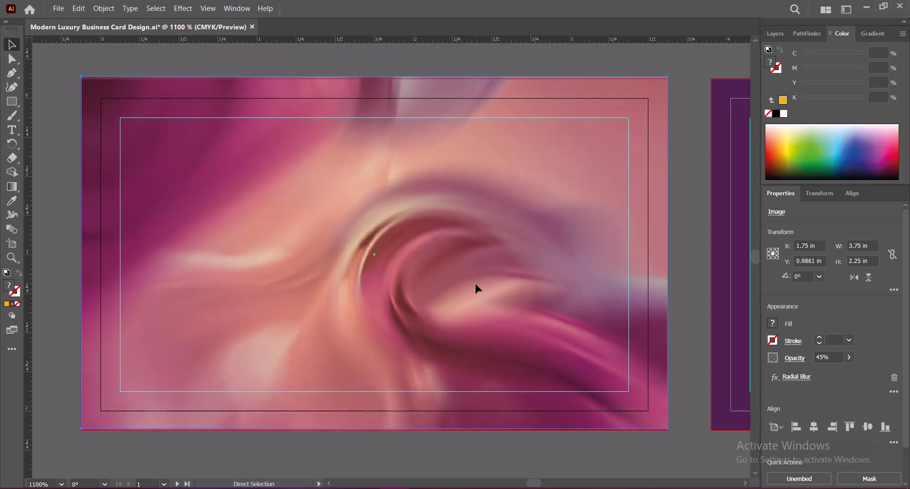
{"action": "key", "text": "Down"}
{"action": "key", "text": "v"}
- Lower the top swirl image's opacity to 20%
{"action": "left_click", "coordinate": [683, 341]}
{"action": "left_click", "coordinate": [474, 301]}
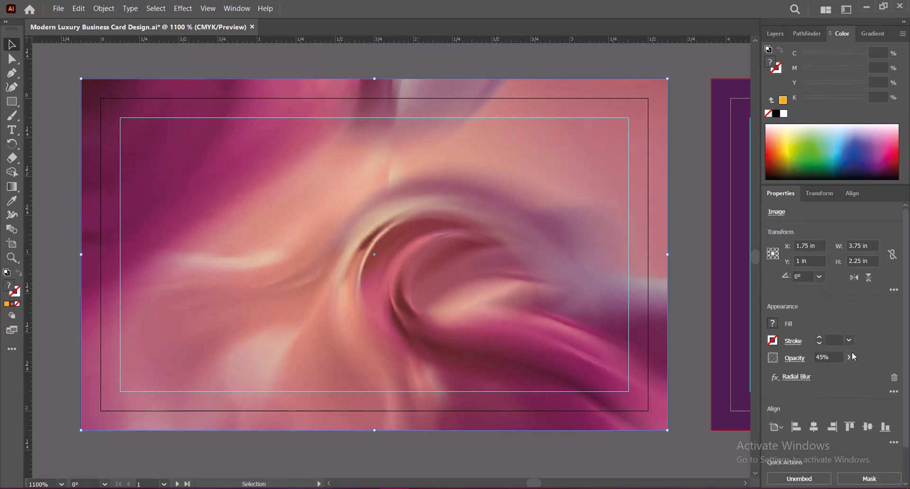
{"action": "left_click", "coordinate": [849, 357]}
{"action": "mouse_move", "coordinate": [826, 376]}
{"action": "left_mouse_down"}
{"action": "mouse_move", "coordinate": [806, 376]}
{"action": "mouse_move", "coordinate": [815, 376]}
{"action": "left_mouse_up"}
{"action": "left_click", "coordinate": [463, 332]}
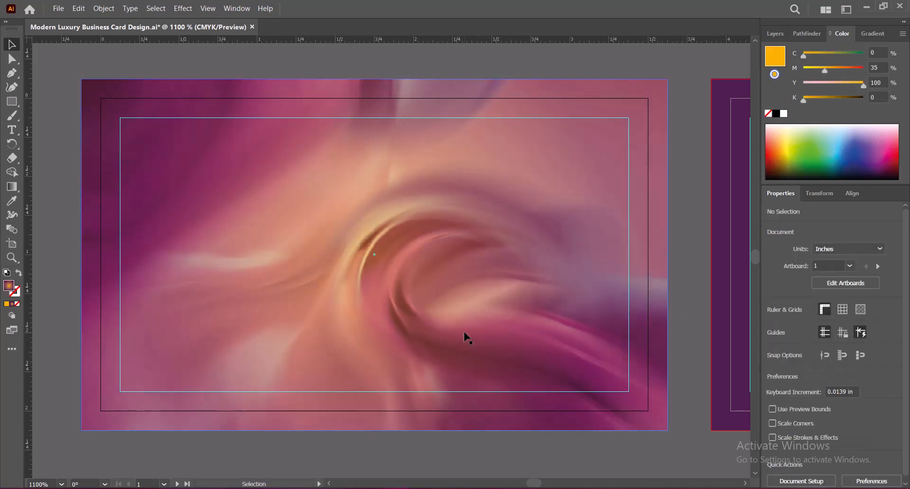
- Move the 20% opacity image upward off the lower copy and set the lower image's opacity to 60%
{"action": "left_click", "coordinate": [463, 329]}
{"action": "left_click_drag", "start_coordinate": [465, 342], "coordinate": [464, 173]}
{"action": "left_click", "coordinate": [436, 324]}
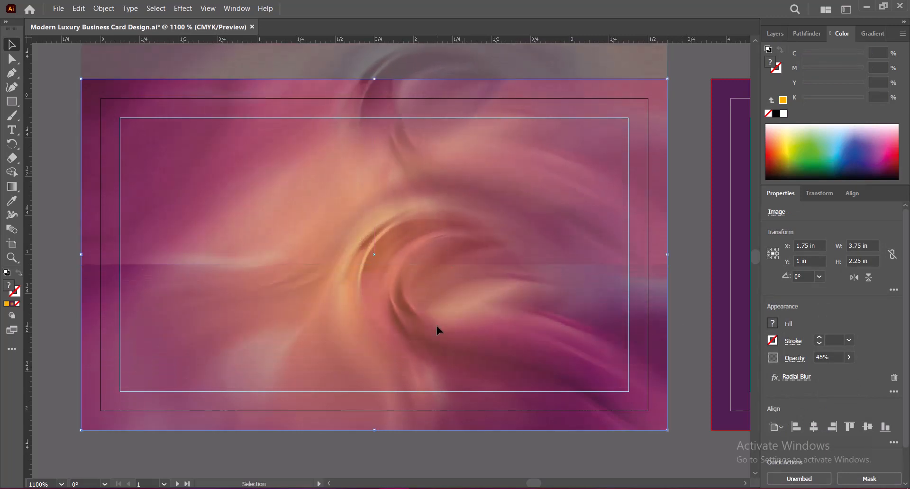
{"action": "left_click", "coordinate": [849, 358]}
{"action": "left_click", "coordinate": [827, 357]}
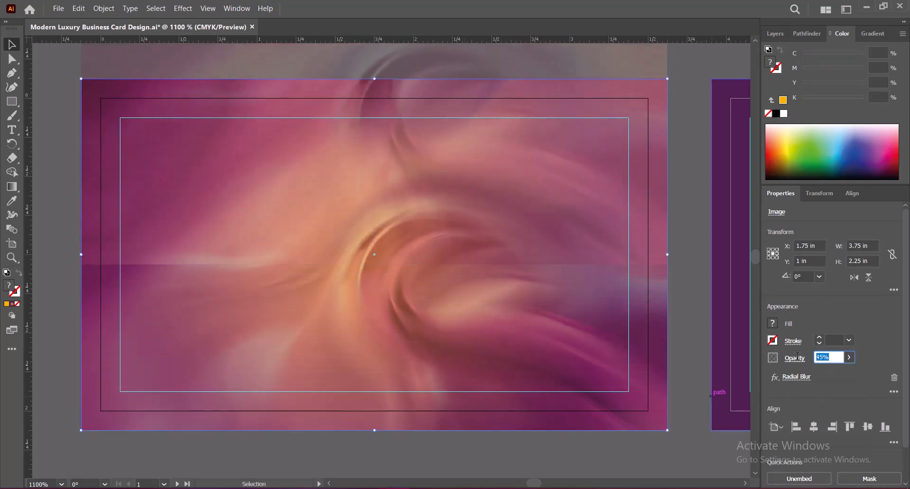
{"action": "type", "text": "60"}
{"action": "key", "text": "Return"}
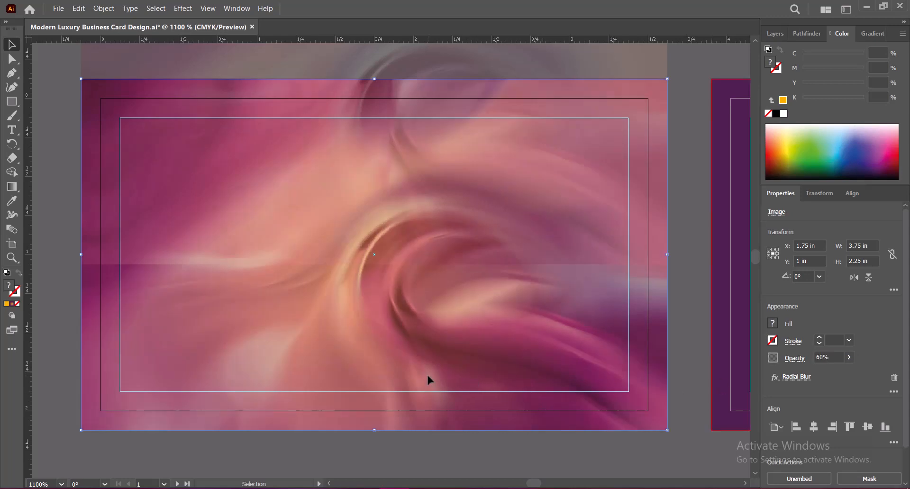
- Reflect the 60% opacity swirl image across the vertical axis
{"action": "right_click", "coordinate": [431, 348]}
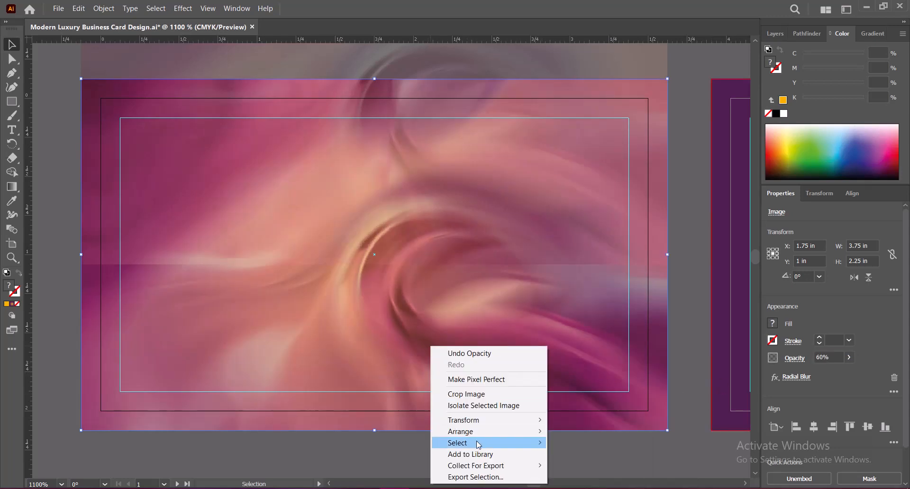
{"action": "mouse_move", "coordinate": [522, 420]}
{"action": "left_click", "coordinate": [577, 369]}
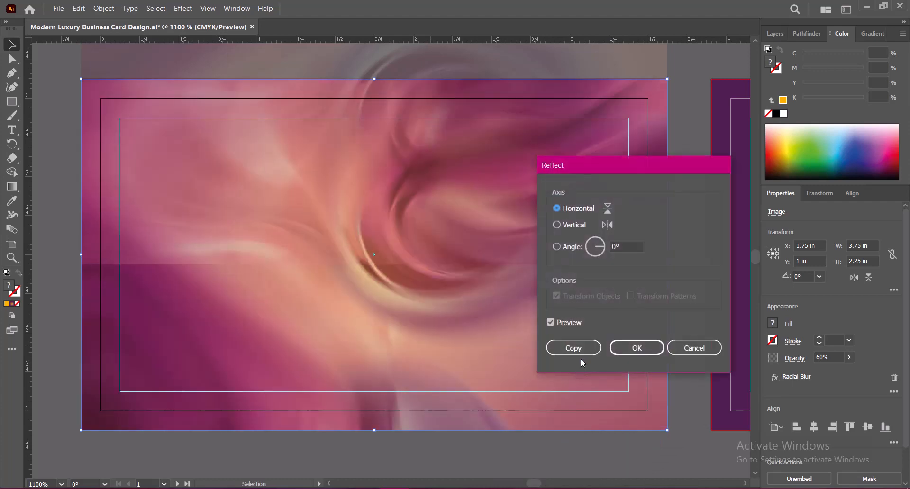
{"action": "left_click", "coordinate": [557, 225]}
{"action": "left_click", "coordinate": [633, 353]}
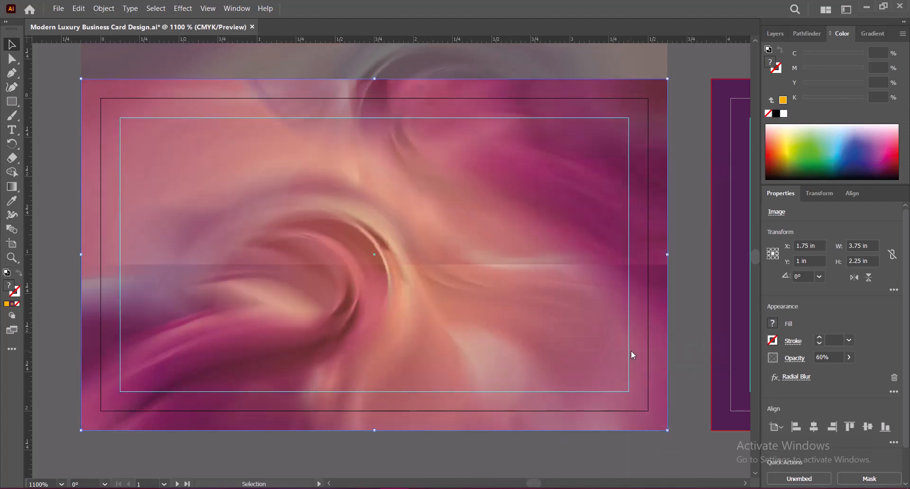
- Nudge the 20% opacity image down over the card to about Y 0.9949 in
{"action": "left_click", "coordinate": [436, 209]}
{"action": "key", "text": "Down"}
{"action": "key", "text": "Down"}
{"action": "key", "text": "Down"}
{"action": "key", "text": "Down"}
{"action": "key", "text": "Down"}
{"action": "key", "text": "Down"}
{"action": "key", "text": "Down"}
{"action": "key", "text": "Down"}
{"action": "key", "text": "Down"}
{"action": "key", "text": "Down"}
{"action": "key", "text": "Down"}
{"action": "key", "text": "Down"}
{"action": "key", "text": "Down"}
{"action": "key", "text": "Down"}
{"action": "key", "text": "Down"}
{"action": "key", "text": "Down"}
{"action": "key", "text": "Down"}
{"action": "key", "text": "Down"}
{"action": "key", "text": "Down"}
{"action": "key", "text": "Down"}
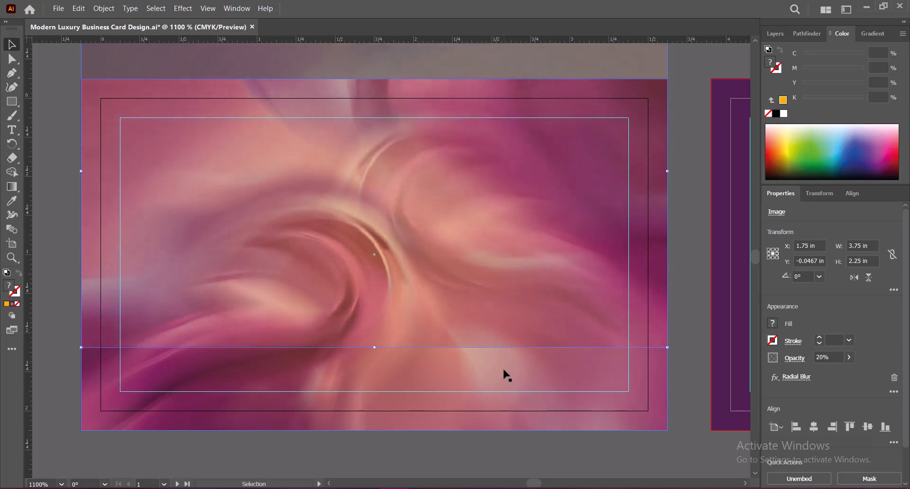
{"action": "key", "text": "Down"}
{"action": "key", "text": "Down"}
{"action": "key", "text": "Down"}
{"action": "key", "text": "Down"}
{"action": "key", "text": "Down"}
{"action": "key", "text": "Down"}
{"action": "key", "text": "Down"}
{"action": "key", "text": "Down"}
{"action": "key", "text": "Down"}
{"action": "key", "text": "Down"}
{"action": "key", "text": "Down"}
{"action": "key", "text": "Down"}
{"action": "key", "text": "Down"}
{"action": "key", "text": "Down"}
{"action": "key", "text": "Down"}
{"action": "key", "text": "Down"}
{"action": "key", "text": "Down"}
{"action": "key", "text": "Down"}
{"action": "key", "text": "Down"}
{"action": "key", "text": "Down"}
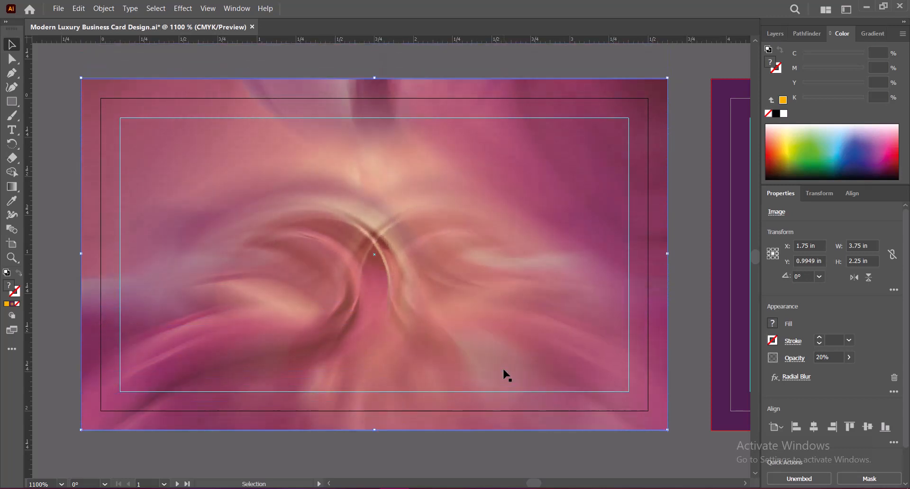
{"action": "left_click", "coordinate": [671, 320]}
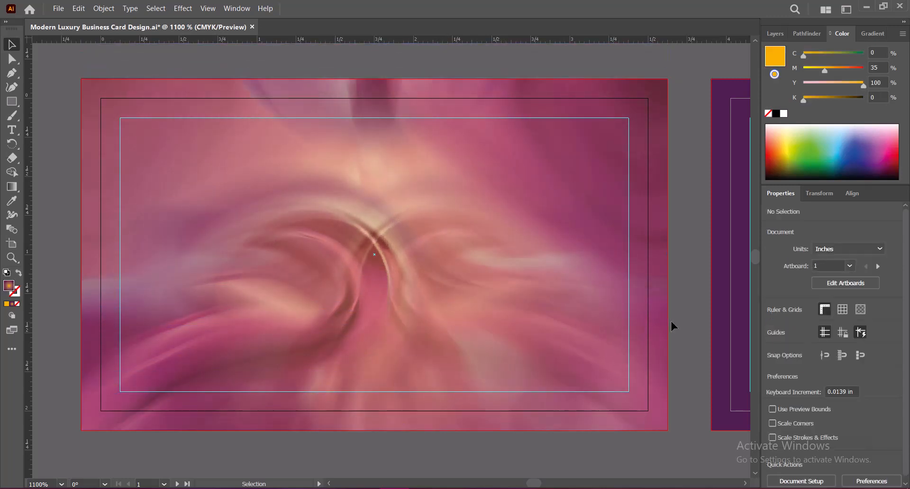
- Set the top swirl image's opacity to 30%
{"action": "left_click", "coordinate": [481, 303]}
{"action": "left_click", "coordinate": [832, 357]}
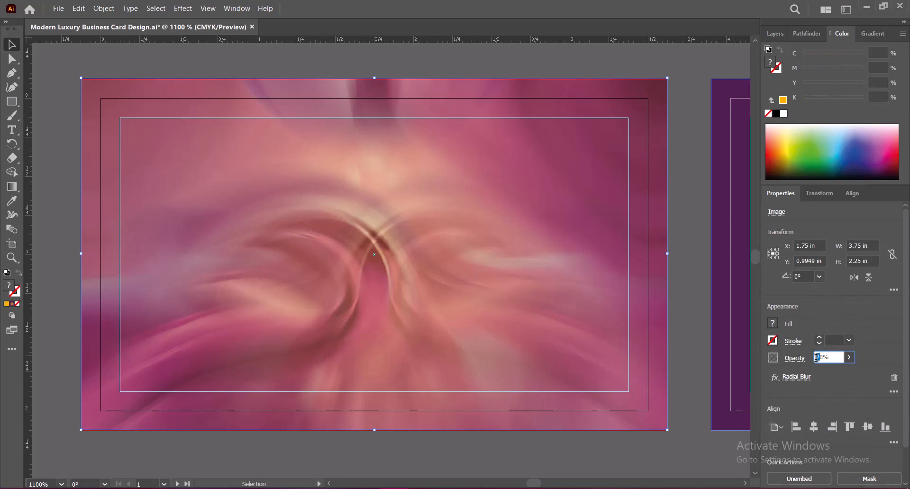
{"action": "type", "text": "30"}
{"action": "key", "text": "Return"}
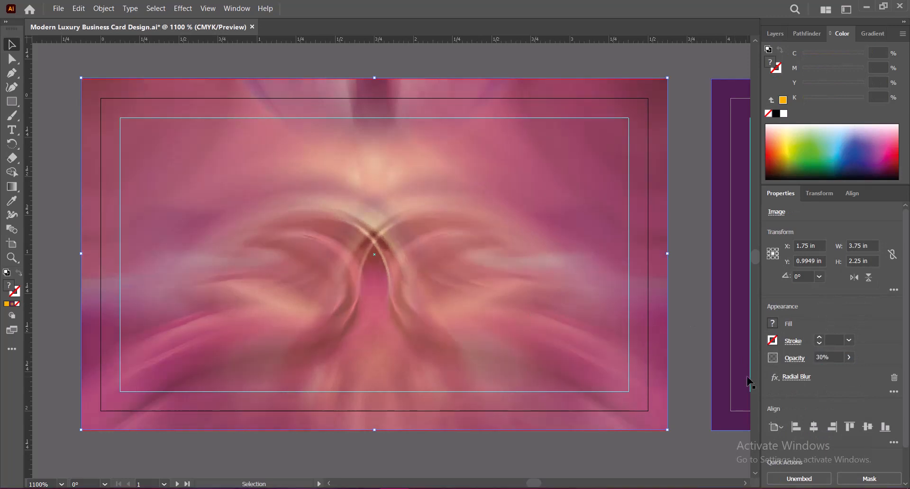
- Reflect the 30% opacity image across the horizontal axis after comparing the vertical axis, and save the document
{"action": "right_click", "coordinate": [475, 242]}
{"action": "mouse_move", "coordinate": [562, 315]}
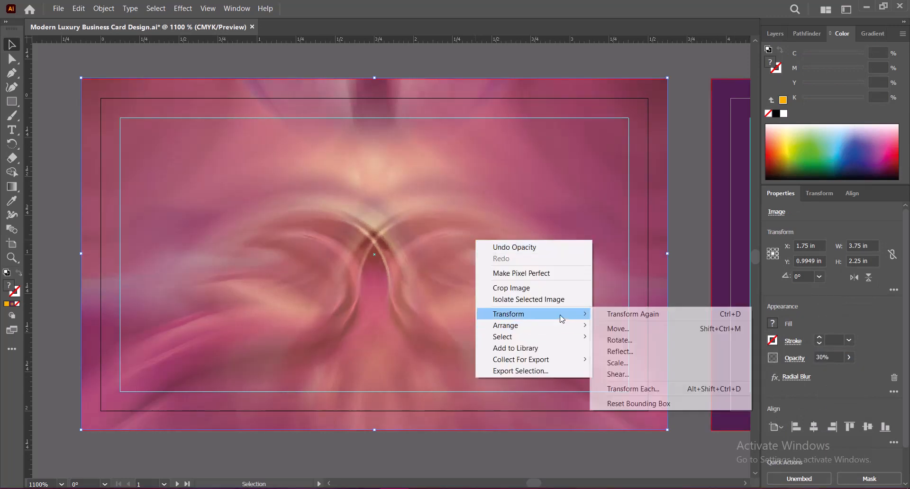
{"action": "left_click", "coordinate": [620, 352]}
{"action": "left_click", "coordinate": [557, 209]}
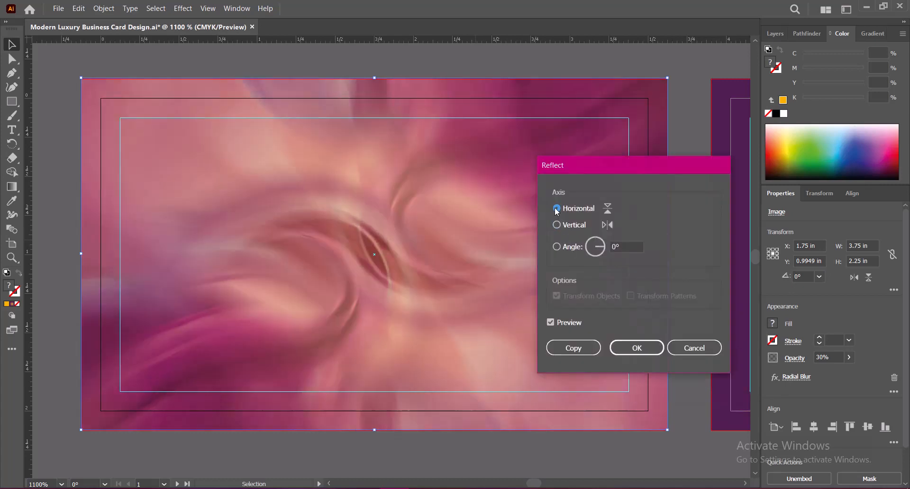
{"action": "left_click", "coordinate": [557, 225]}
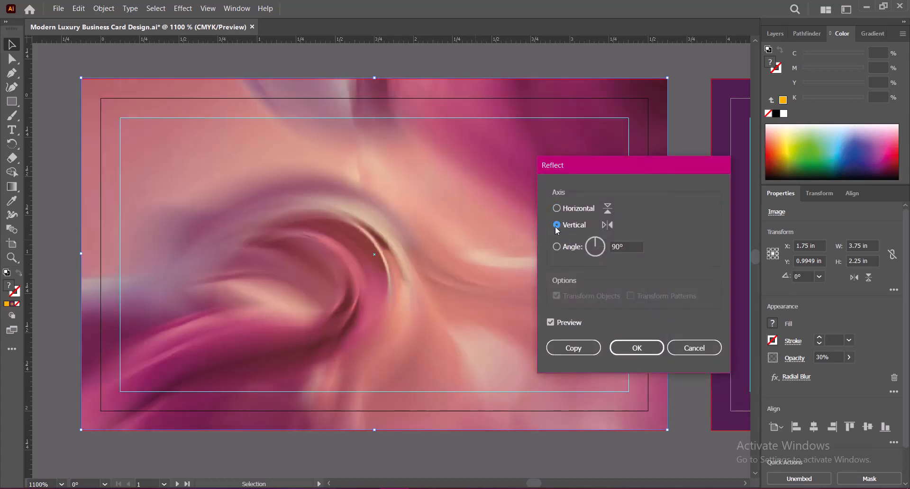
{"action": "left_click", "coordinate": [557, 208]}
{"action": "left_click", "coordinate": [637, 348]}
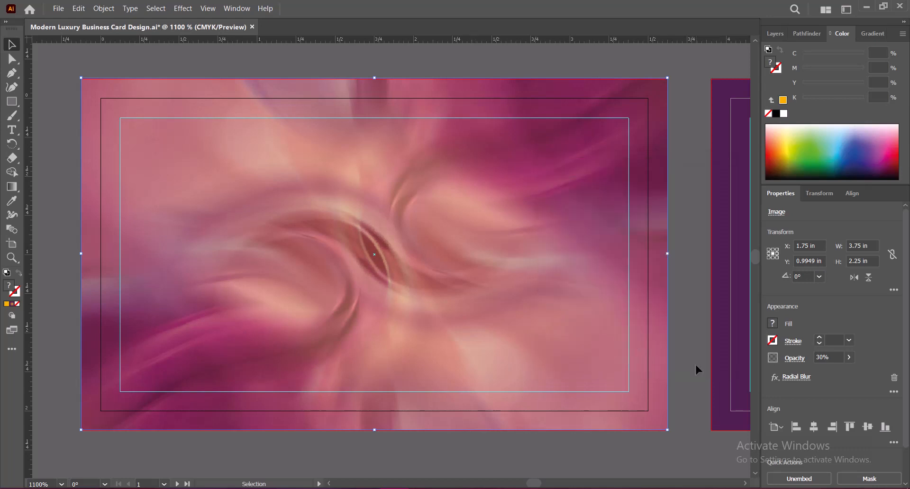
{"action": "left_click", "coordinate": [694, 360]}
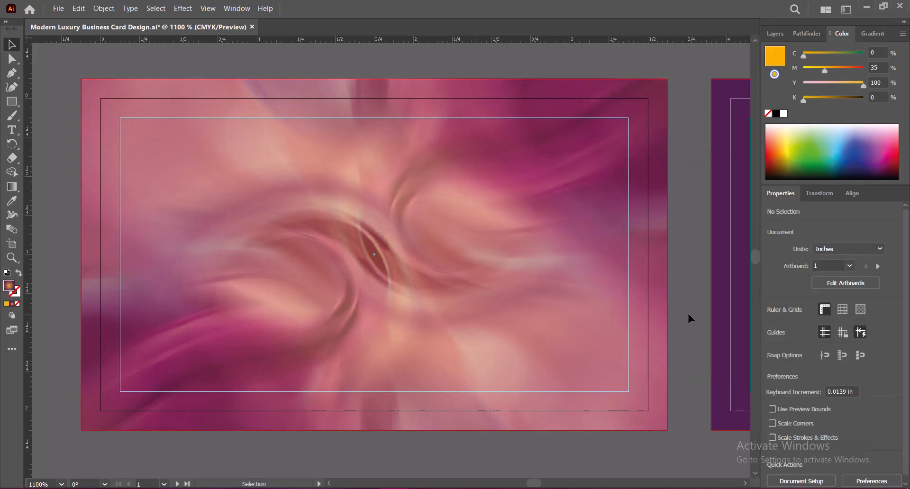
{"action": "key", "text": "ctrl+s"}
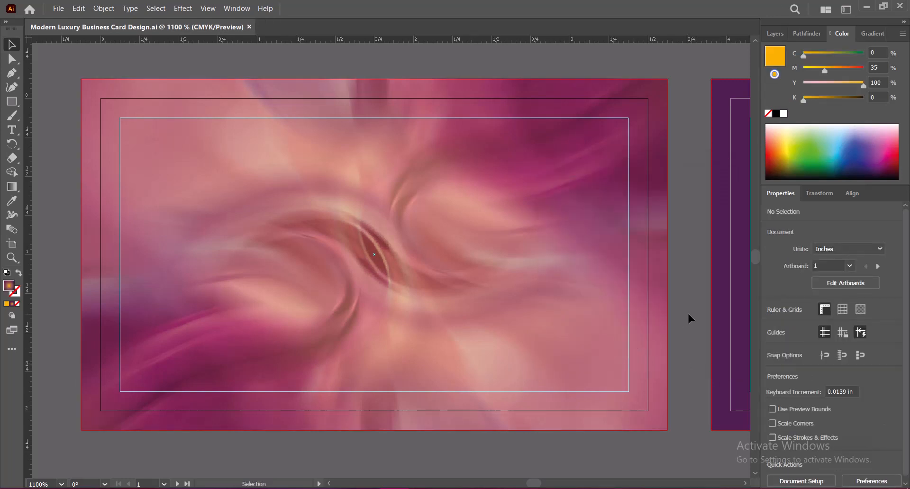
- Reopen the 30% opacity image's Radial Blur settings and apply them with the Zoom method and Best quality
{"action": "left_click", "coordinate": [373, 311]}
{"action": "left_click", "coordinate": [678, 327]}
{"action": "left_click", "coordinate": [331, 258]}
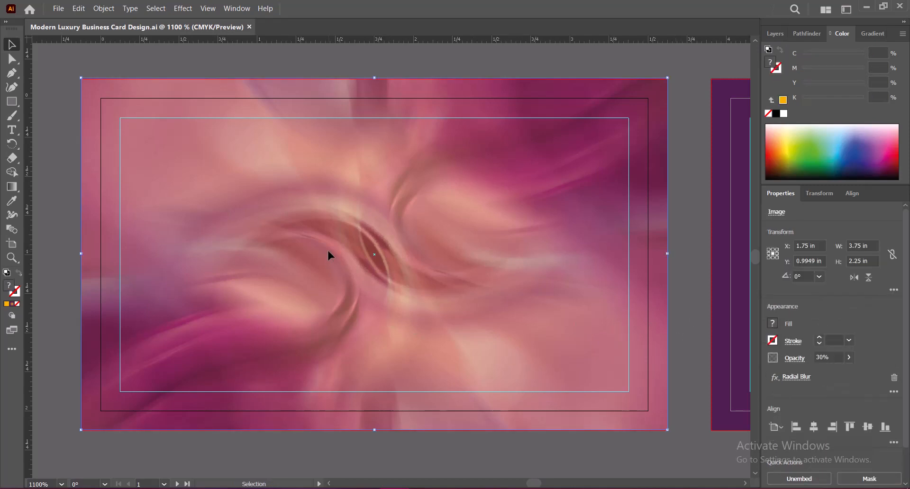
{"action": "left_click", "coordinate": [796, 377]}
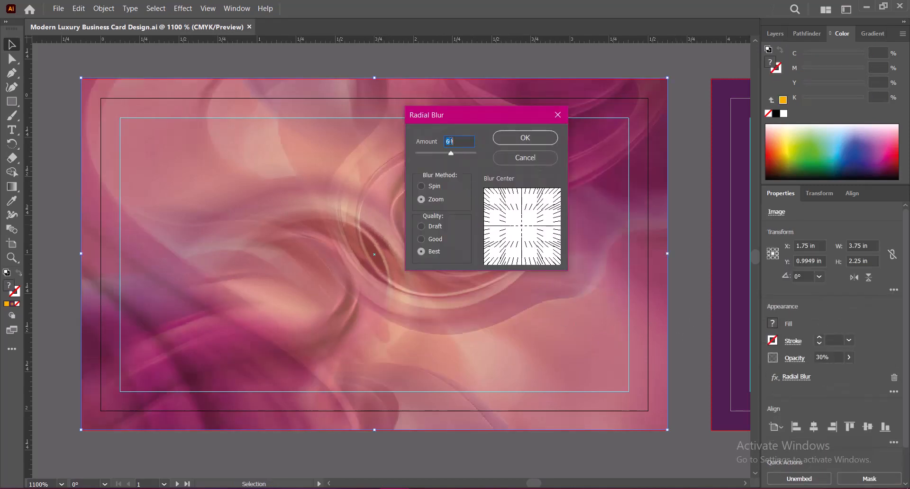
{"action": "left_click", "coordinate": [510, 139]}
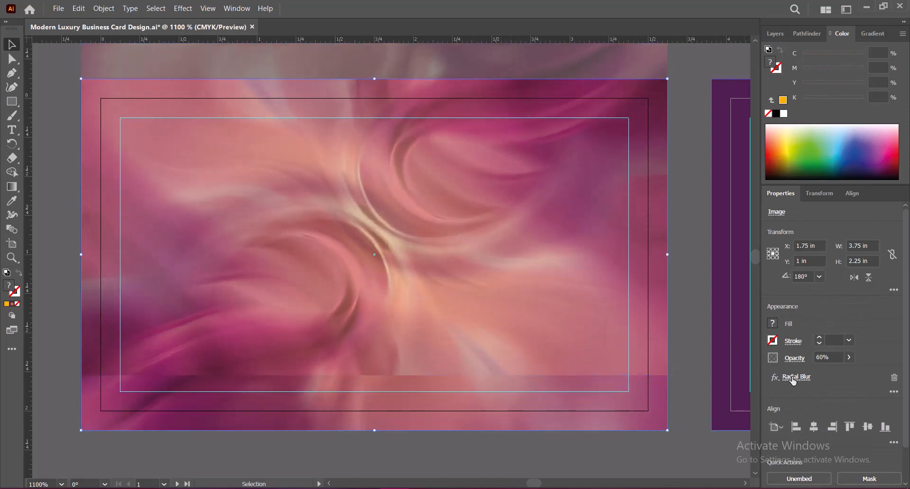
- Edit the 60% opacity image's Radial Blur using the Zoom method and Best quality
{"action": "left_click", "coordinate": [795, 378]}
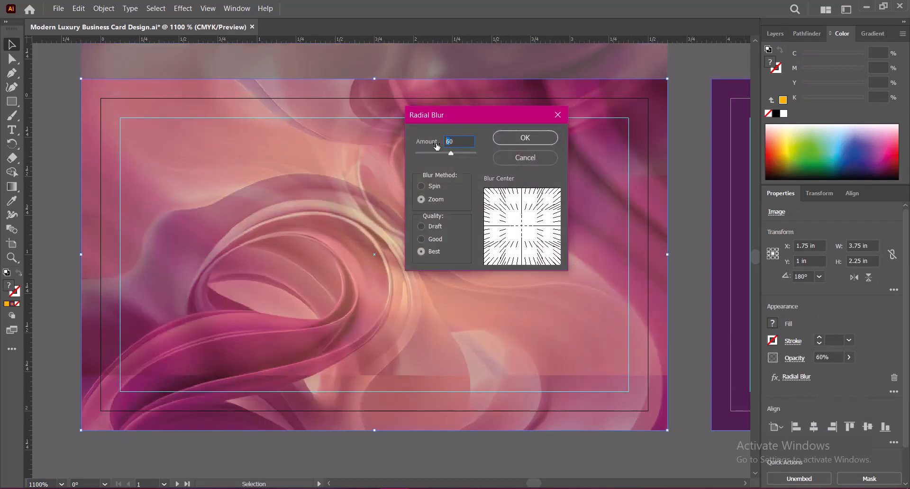
{"action": "left_click", "coordinate": [502, 138]}
{"action": "key", "text": "ctrl+shift+a"}
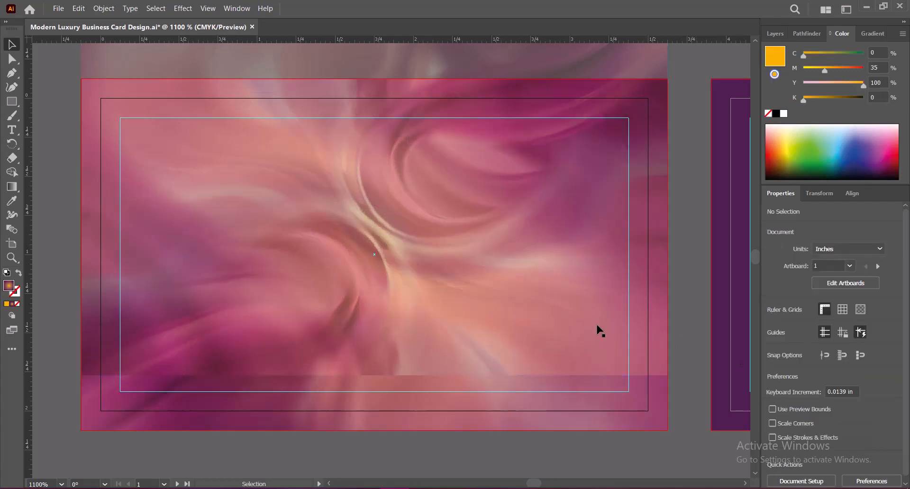
- Nudge the 30% opacity image down to Y 0.9949 in over the card and save the document
{"action": "left_click", "coordinate": [436, 326]}
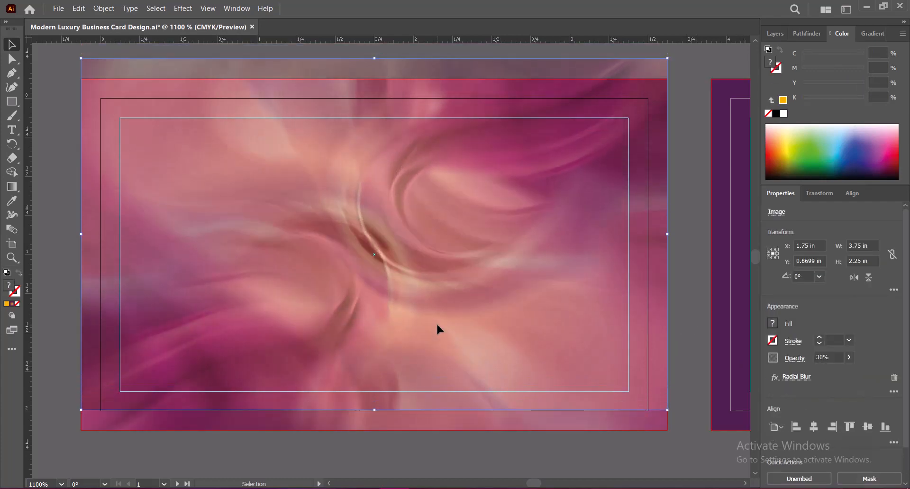
{"action": "key", "text": "Down"}
{"action": "key", "text": "Down"}
{"action": "key", "text": "Down"}
{"action": "key", "text": "Down"}
{"action": "key", "text": "Down"}
{"action": "key", "text": "Down"}
{"action": "key", "text": "Down"}
{"action": "key", "text": "Down"}
{"action": "key", "text": "Down"}
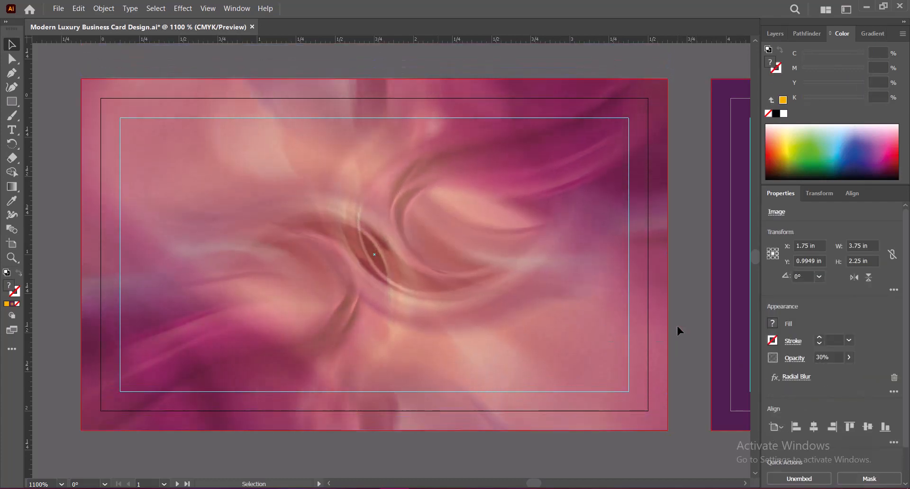
{"action": "key", "text": "ctrl+shift+a"}
{"action": "key", "text": "ctrl+s"}
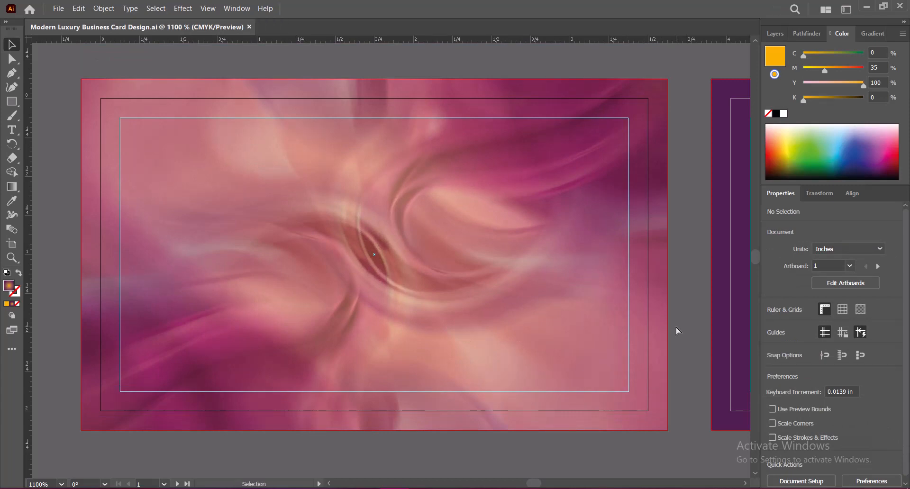
- Reflect the front card's 30% opacity image across the vertical axis after comparing the horizontal and angle options
{"action": "left_click", "coordinate": [484, 310]}
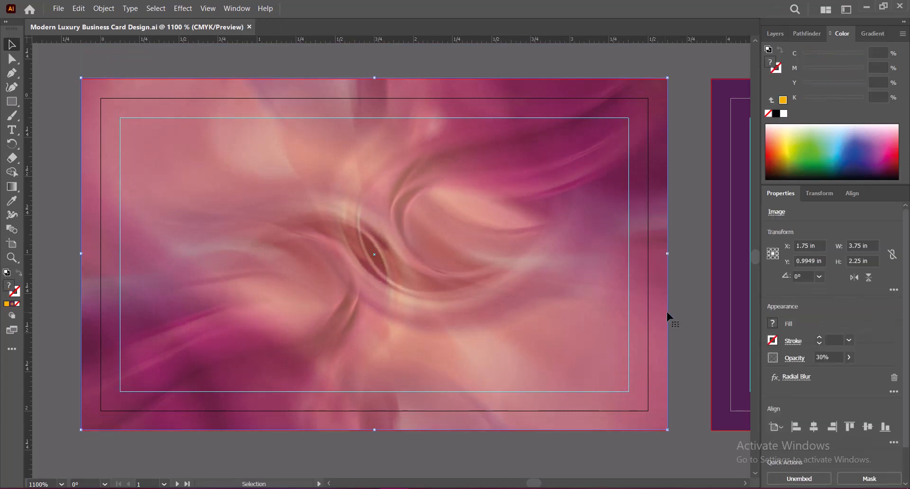
{"action": "left_click", "coordinate": [683, 313]}
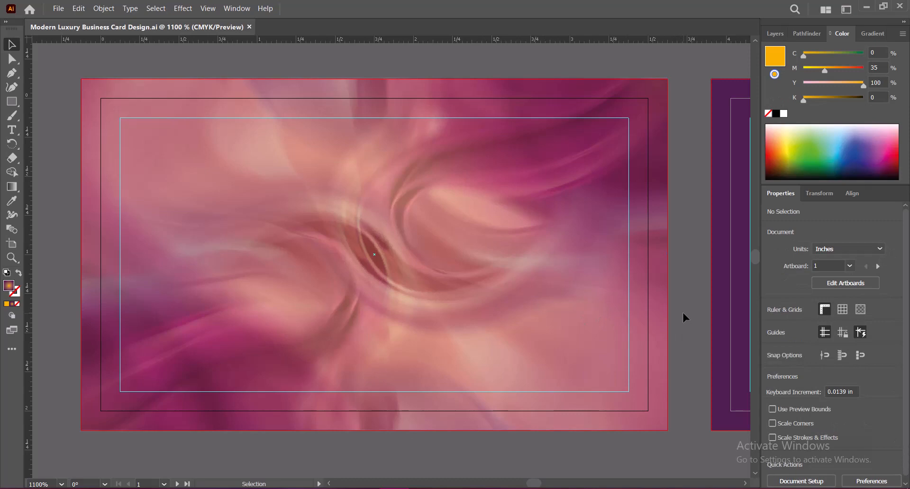
{"action": "left_click", "coordinate": [403, 219]}
{"action": "right_click", "coordinate": [404, 220]}
{"action": "mouse_move", "coordinate": [469, 305]}
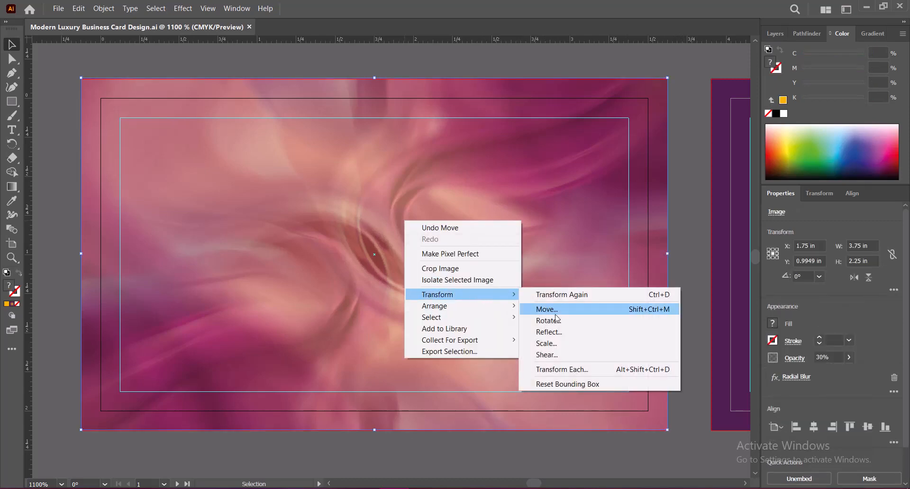
{"action": "left_click", "coordinate": [555, 329]}
{"action": "left_click", "coordinate": [557, 225]}
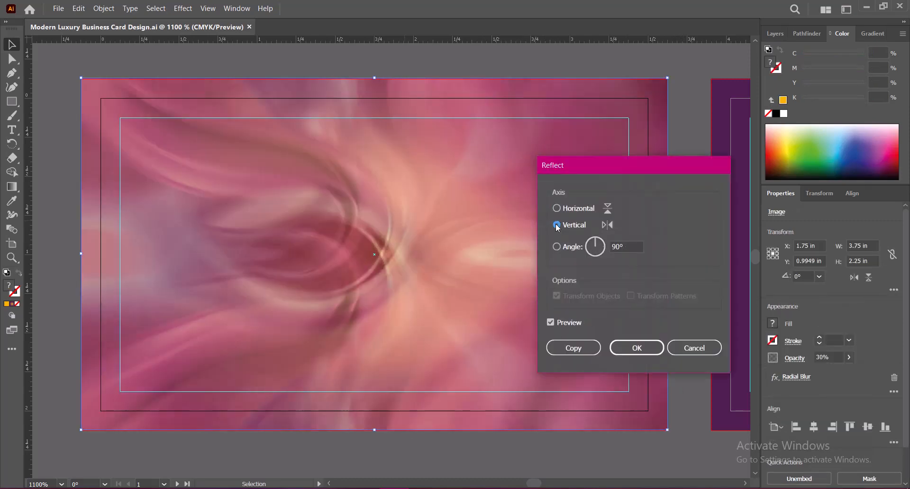
{"action": "left_click", "coordinate": [556, 247]}
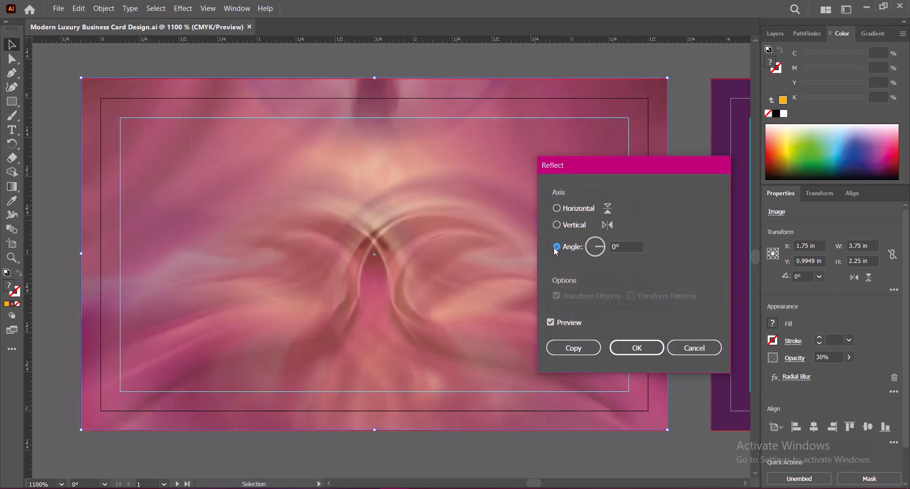
{"action": "left_click", "coordinate": [557, 225]}
{"action": "left_click", "coordinate": [557, 209]}
{"action": "left_click", "coordinate": [557, 225]}
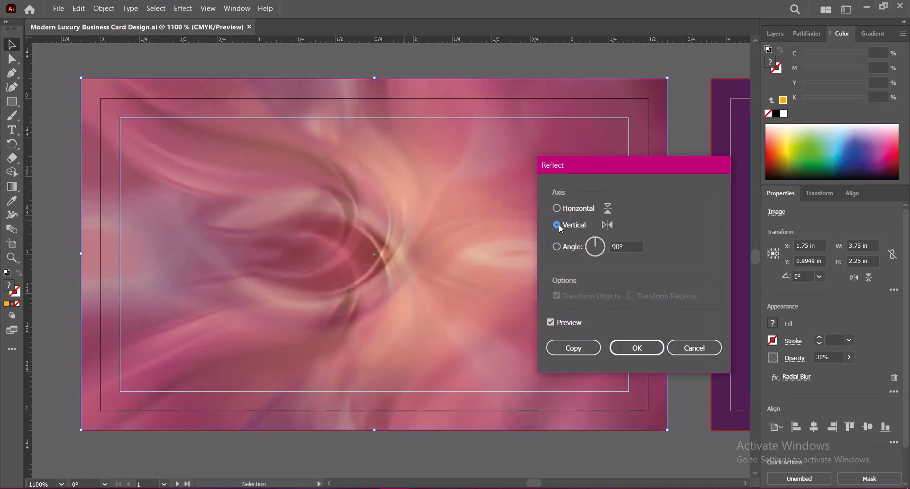
{"action": "left_click", "coordinate": [637, 347]}
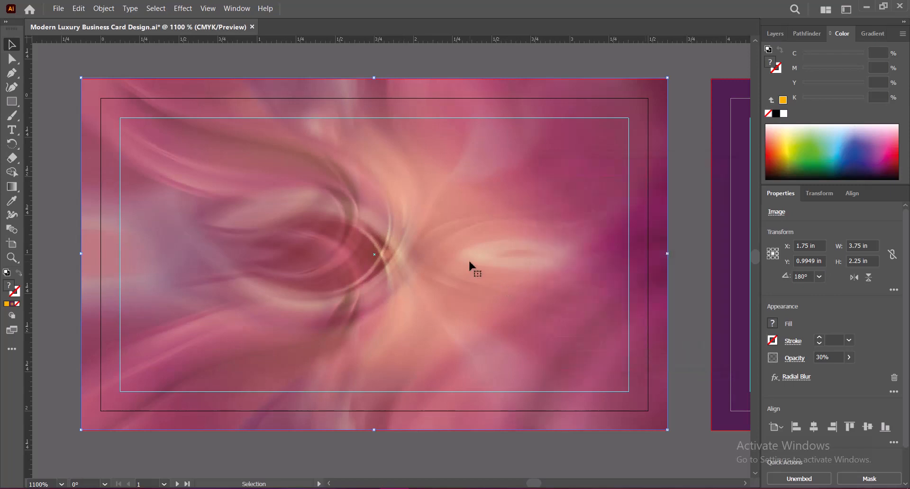
- Reflect the 30% opacity image across the vertical axis a second time and save the document
{"action": "right_click", "coordinate": [469, 260]}
{"action": "mouse_move", "coordinate": [531, 335]}
{"action": "left_click", "coordinate": [614, 373]}
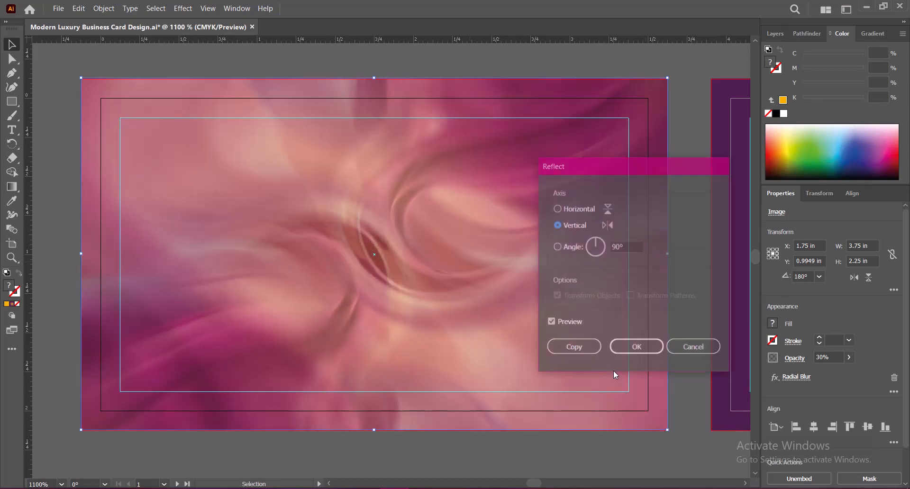
{"action": "left_click", "coordinate": [558, 211]}
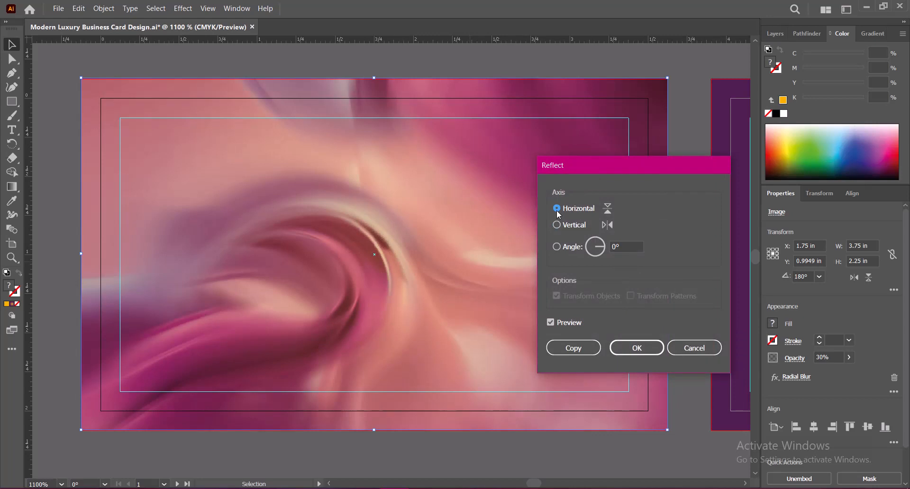
{"action": "left_click", "coordinate": [558, 226]}
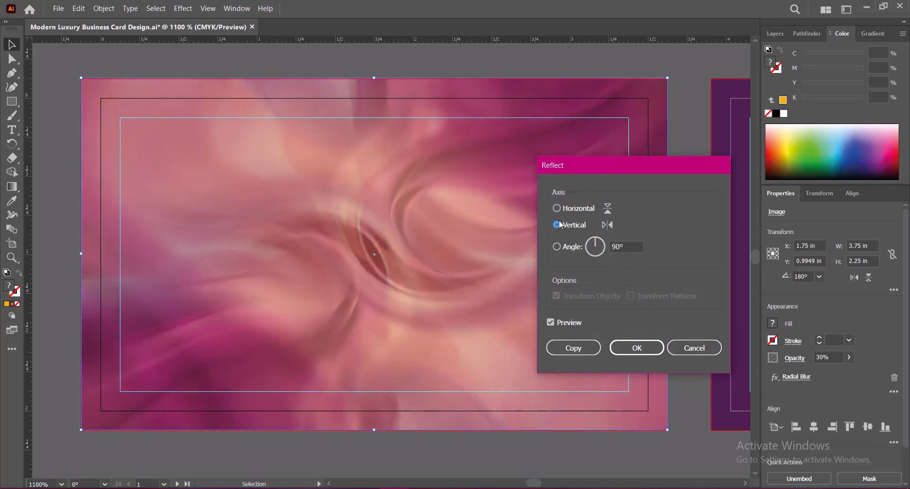
{"action": "left_click", "coordinate": [637, 347]}
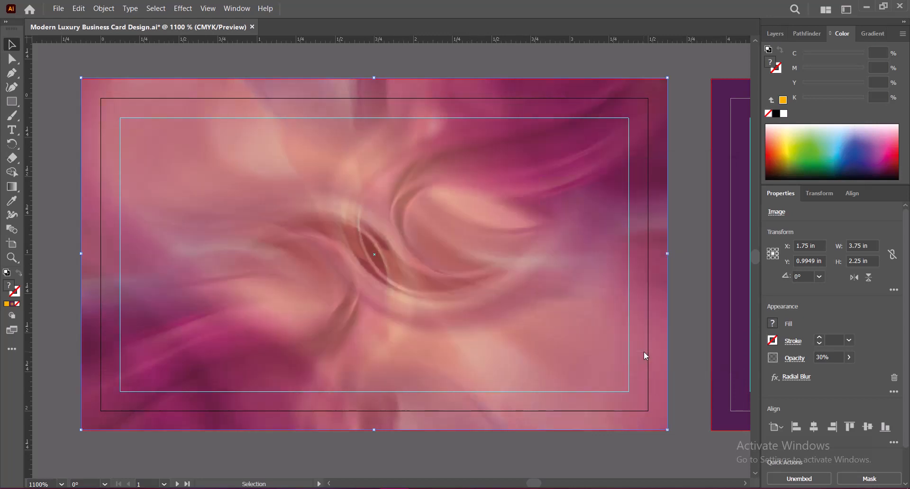
{"action": "left_click", "coordinate": [687, 292]}
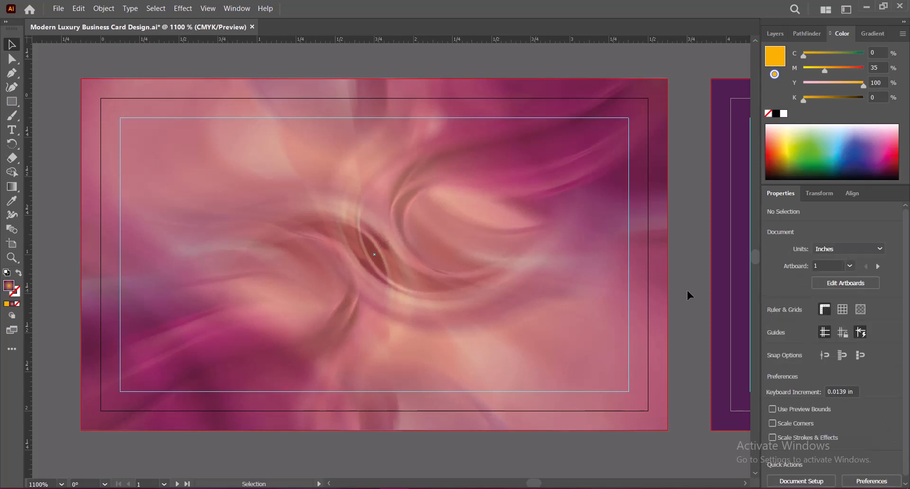
{"action": "key", "text": "ctrl+s"}
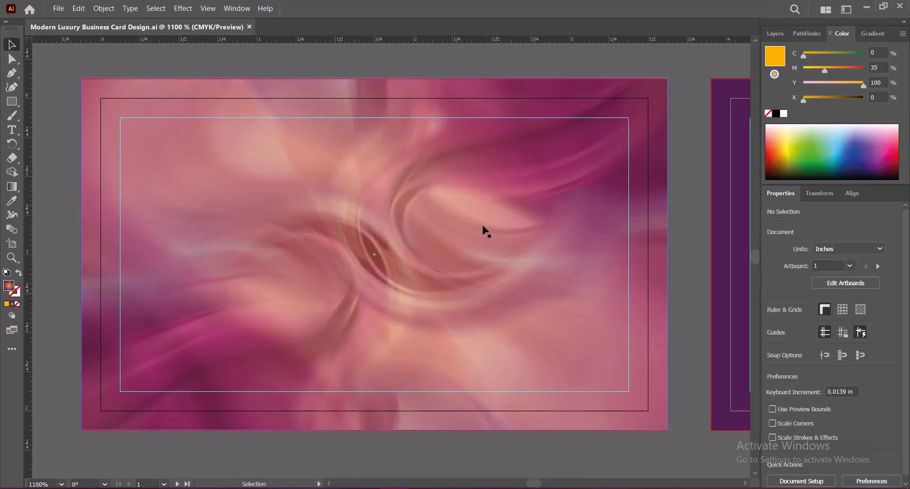
- Delete the purple-and-gold gradient rectangle from the second artboard
{"action": "scroll", "coordinate": [486, 232], "scroll_direction": "down", "scroll_amount": 1}
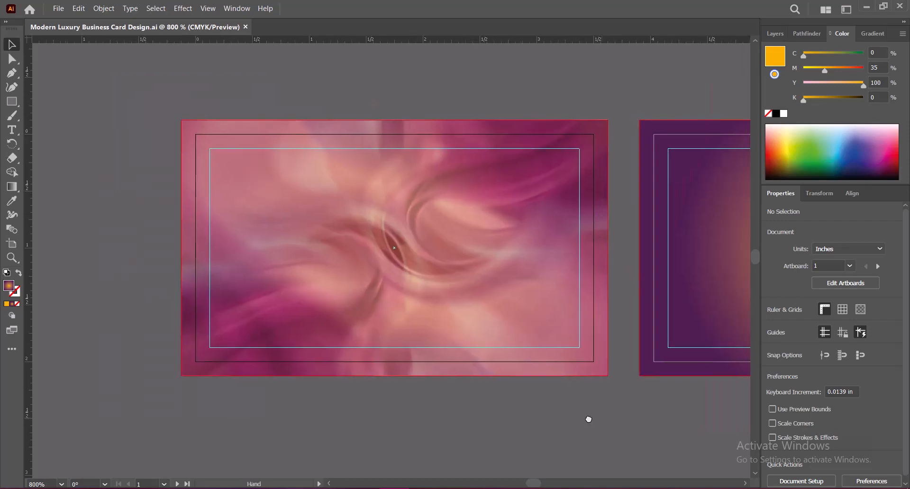
{"action": "left_click_drag", "start_coordinate": [589, 419], "coordinate": [643, 429]}
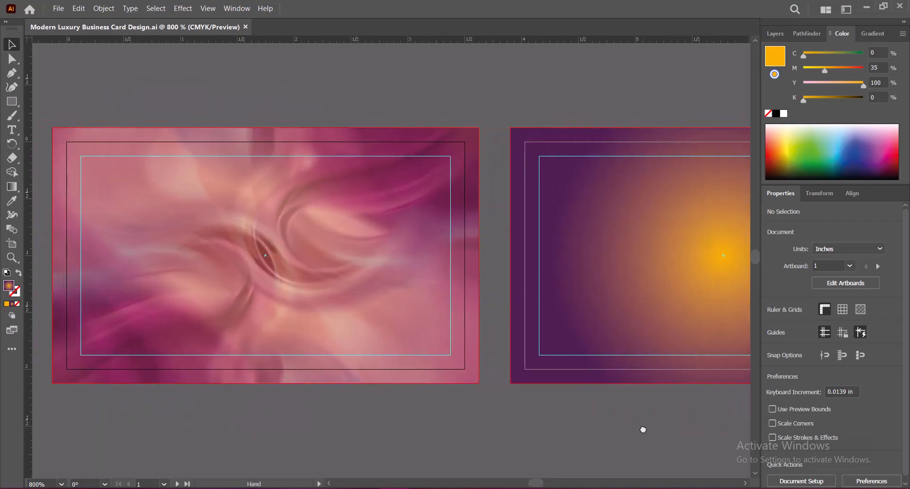
{"action": "left_click", "coordinate": [598, 311]}
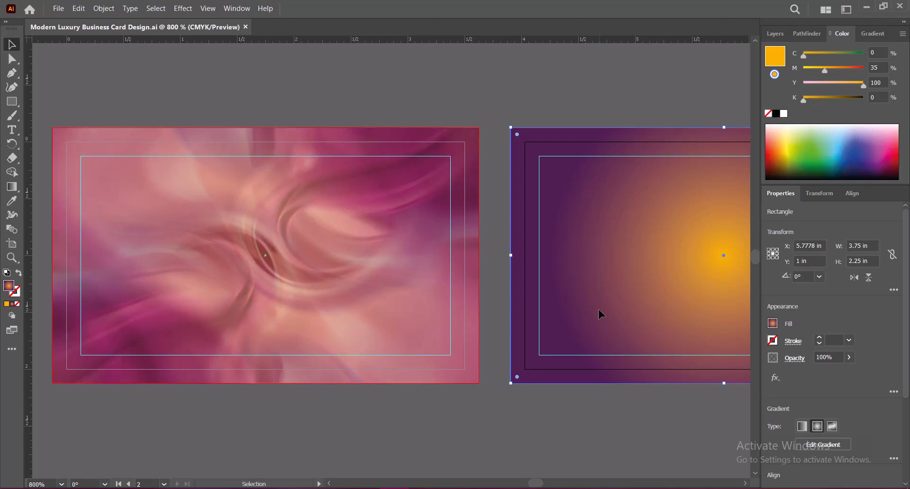
{"action": "key", "text": "Delete"}
- Select all the front card's artwork and duplicate it straight across onto the second artboard's bleed area
{"action": "left_click_drag", "start_coordinate": [41, 111], "coordinate": [501, 396]}
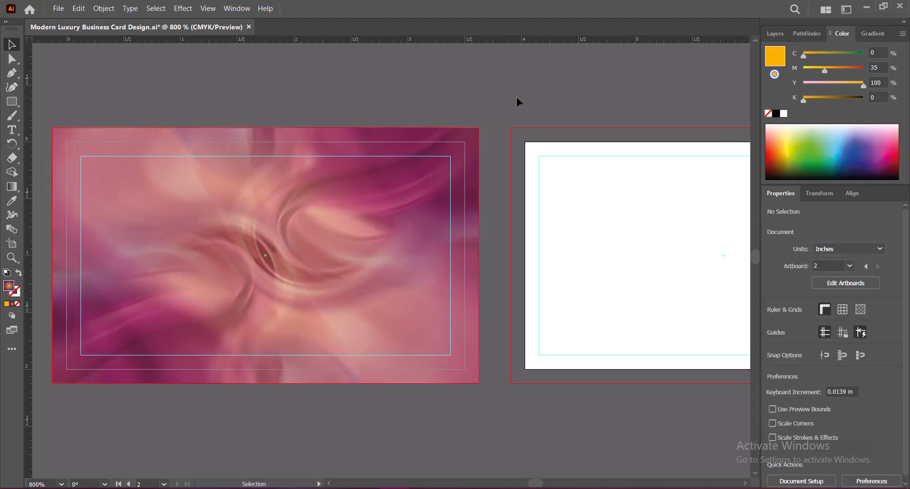
{"action": "left_click", "coordinate": [260, 201]}
{"action": "key", "text": "ctrl+shift+a"}
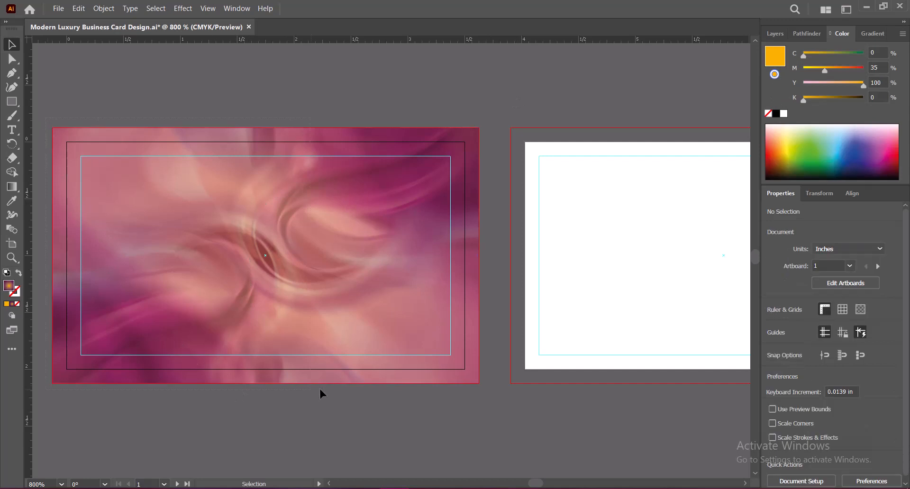
{"action": "left_click_drag", "start_coordinate": [320, 389], "coordinate": [481, 389]}
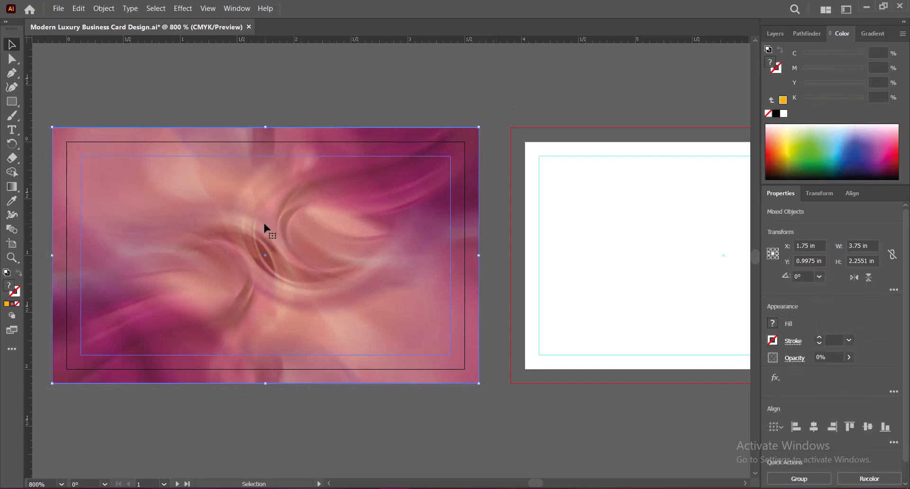
{"action": "left_click_drag", "start_coordinate": [264, 225], "coordinate": [711, 225]}
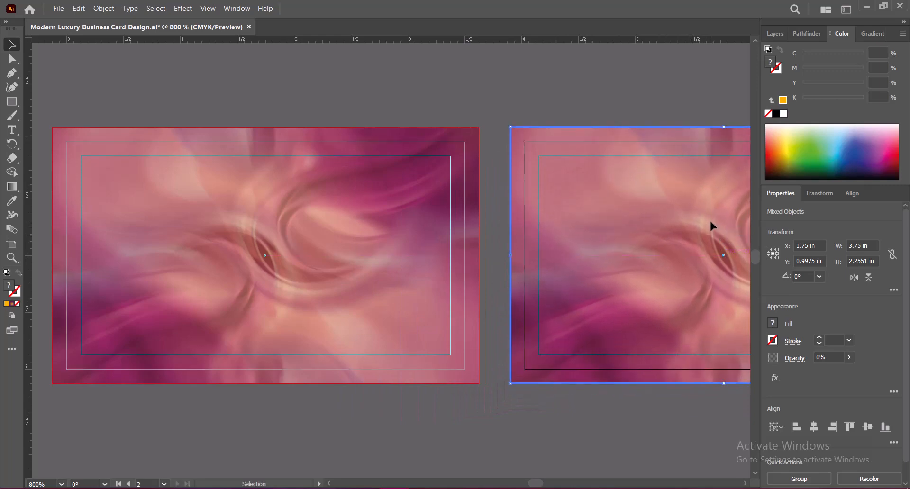
{"action": "scroll", "coordinate": [551, 441], "scroll_direction": "right", "scroll_amount": 5}
{"action": "left_click", "coordinate": [480, 400]}
- Nudge the second card's 30% opacity image up to Y 0.8396 in and back down to Y 0.9924 in
{"action": "left_click", "coordinate": [507, 347]}
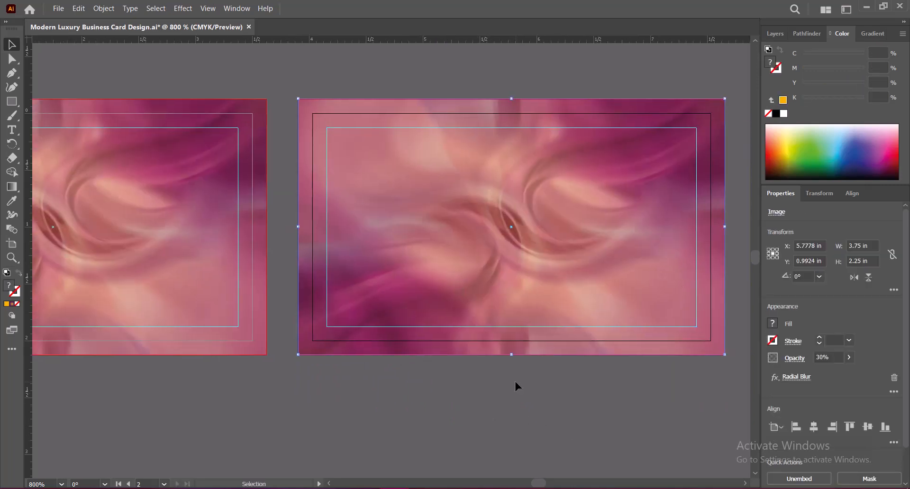
{"action": "key", "text": "Up"}
{"action": "key", "text": "Up"}
{"action": "key", "text": "Up"}
{"action": "key", "text": "Up"}
{"action": "key", "text": "Up"}
{"action": "key", "text": "Up"}
{"action": "key", "text": "Up"}
{"action": "key", "text": "Up"}
{"action": "key", "text": "Up"}
{"action": "key", "text": "Up"}
{"action": "key", "text": "Up"}
{"action": "left_click", "coordinate": [514, 347]}
{"action": "key", "text": "Up"}
{"action": "key", "text": "Up"}
{"action": "key", "text": "Up"}
{"action": "key", "text": "Up"}
{"action": "key", "text": "Up"}
{"action": "key", "text": "Up"}
{"action": "key", "text": "Up"}
{"action": "key", "text": "Up"}
{"action": "key", "text": "Up"}
{"action": "key", "text": "Up"}
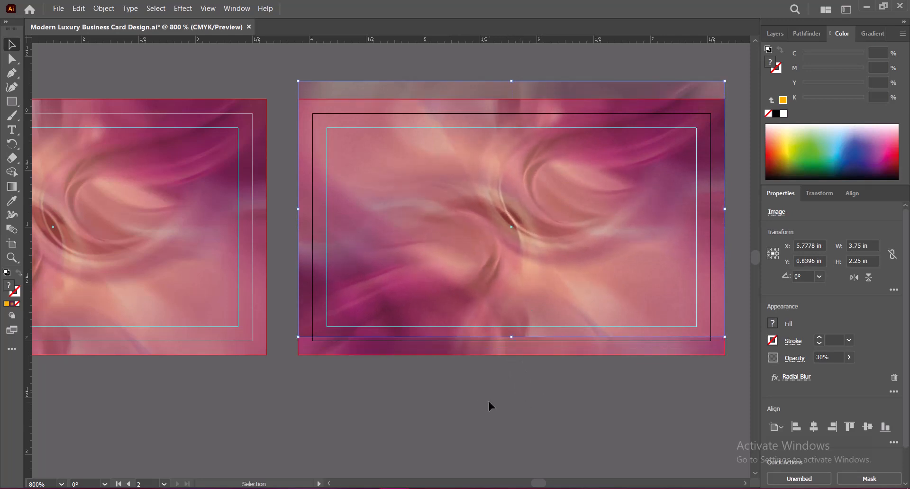
{"action": "key", "text": "Down"}
{"action": "key", "text": "Down"}
{"action": "key", "text": "Down"}
{"action": "key", "text": "Down"}
{"action": "key", "text": "Down"}
{"action": "key", "text": "Down"}
{"action": "key", "text": "Down"}
{"action": "key", "text": "Down"}
{"action": "key", "text": "Down"}
{"action": "key", "text": "Down"}
{"action": "key", "text": "Down"}
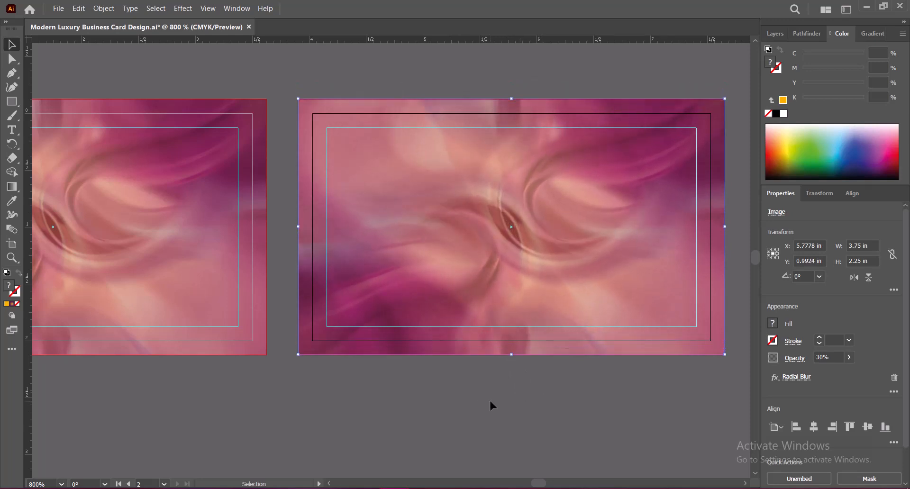
{"action": "left_click", "coordinate": [491, 402]}
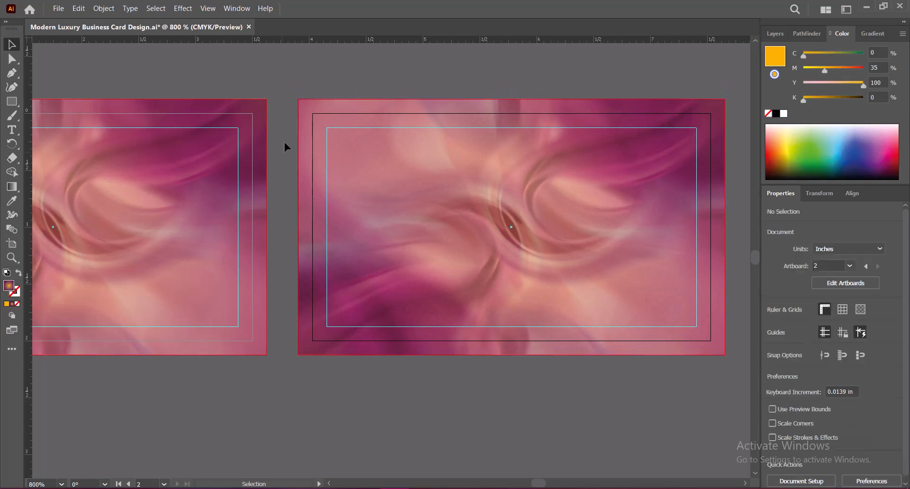
- Reflect all the second card's artwork across the horizontal axis and save the document
{"action": "left_click_drag", "start_coordinate": [302, 125], "coordinate": [718, 368]}
{"action": "right_click", "coordinate": [505, 253]}
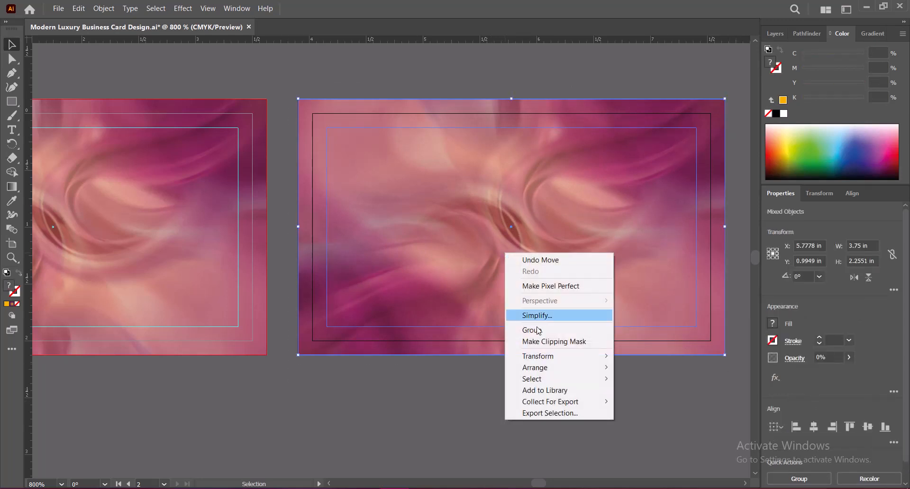
{"action": "mouse_move", "coordinate": [581, 366]}
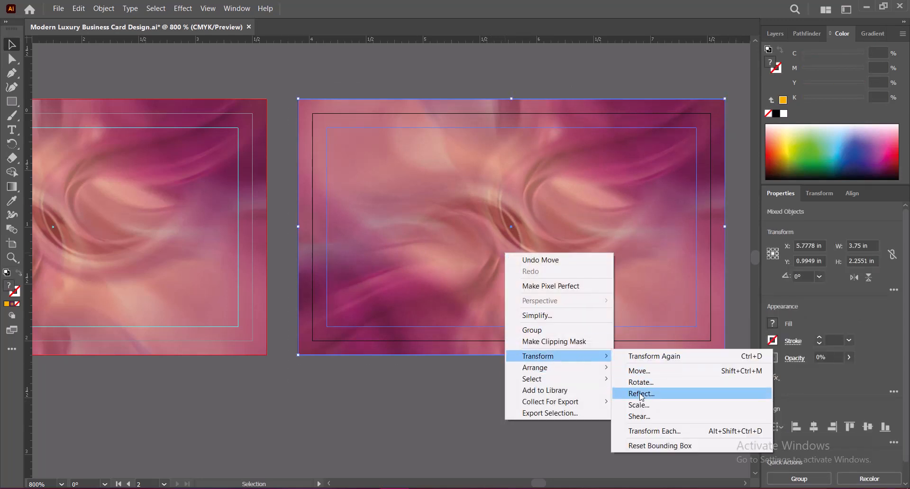
{"action": "left_click", "coordinate": [642, 395]}
{"action": "left_click", "coordinate": [557, 210]}
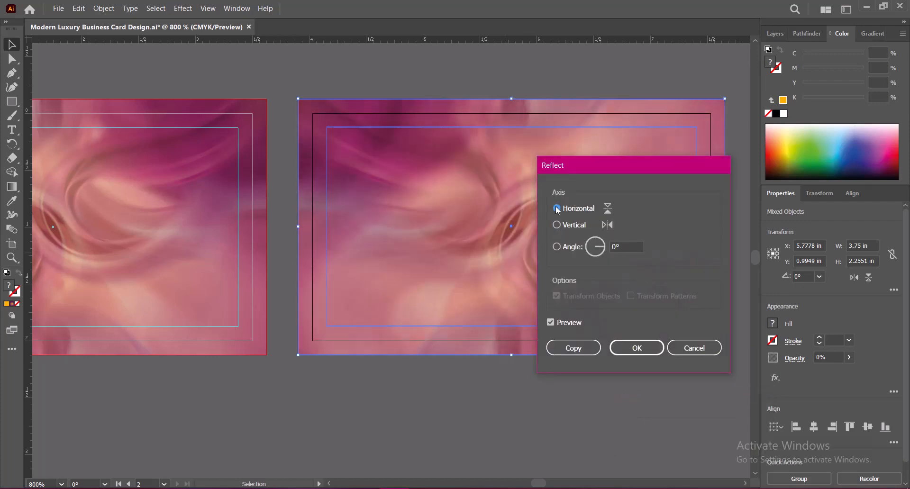
{"action": "left_click", "coordinate": [637, 347]}
{"action": "left_click", "coordinate": [524, 391]}
{"action": "key", "text": "ctrl+s"}
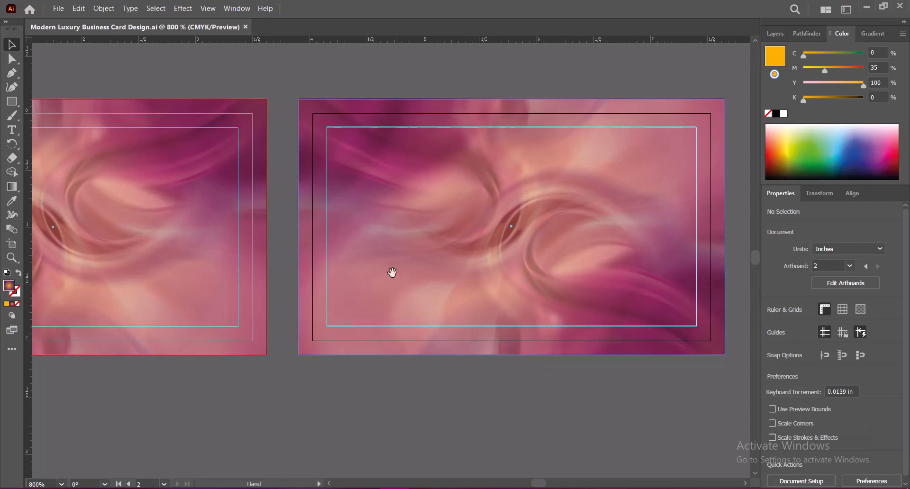
- Draw a closed wavy shape about 2.79 × 1.61 in over the front card's lower-left corner with the Pen tool, following the bleed edges
{"action": "scroll", "coordinate": [392, 272], "scroll_direction": "left", "scroll_amount": 5}
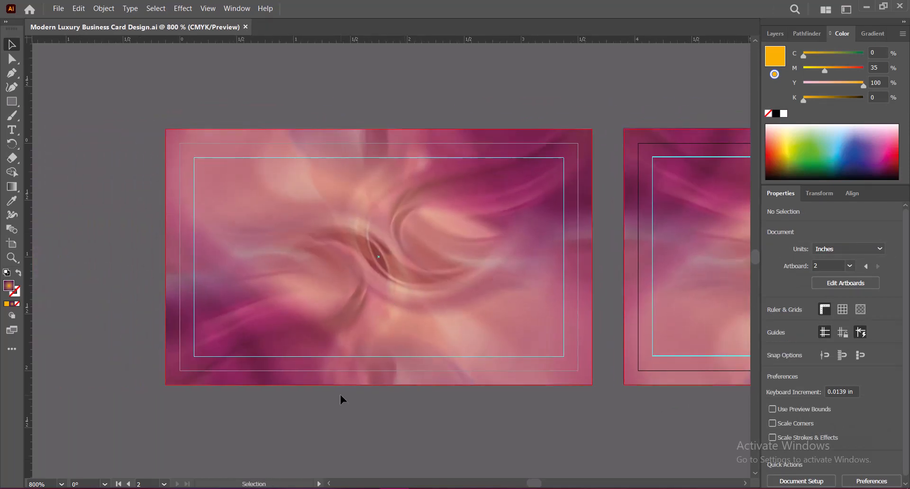
{"action": "scroll", "coordinate": [342, 270], "scroll_direction": "up", "scroll_amount": 2}
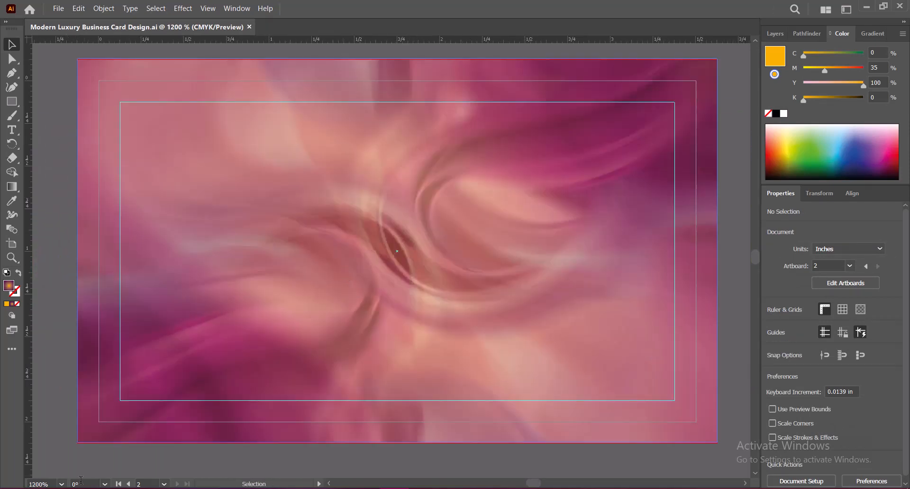
{"action": "scroll", "coordinate": [420, 310], "scroll_direction": "down", "scroll_amount": 1}
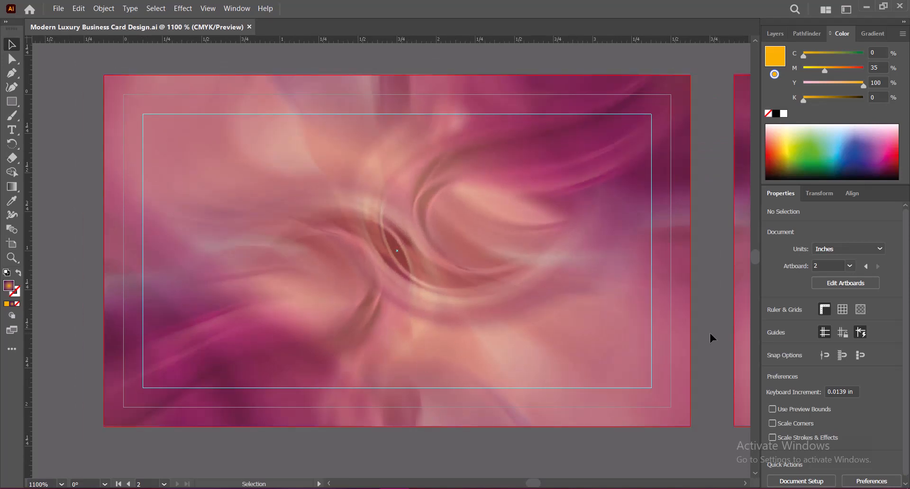
{"action": "key", "text": "p"}
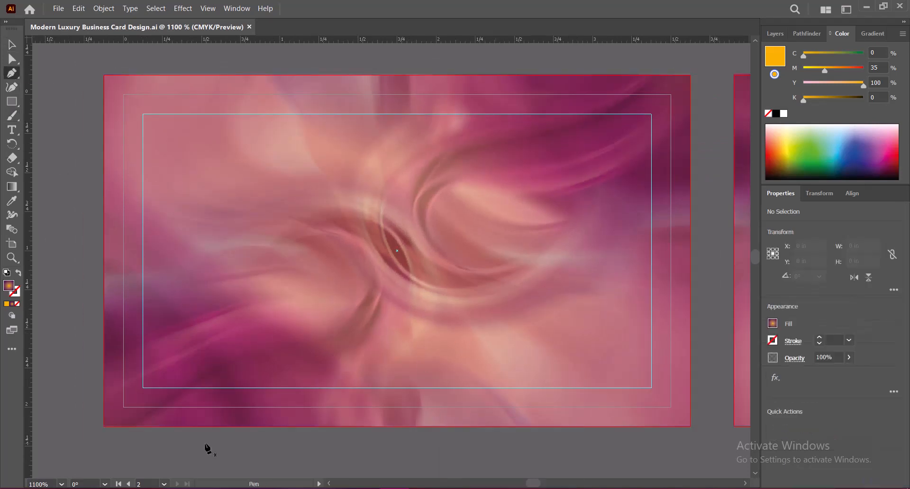
{"action": "left_click", "coordinate": [105, 181]}
{"action": "left_click_drag", "start_coordinate": [259, 231], "coordinate": [277, 250]}
{"action": "left_click_drag", "start_coordinate": [324, 312], "coordinate": [365, 302]}
{"action": "left_click", "coordinate": [259, 231]}
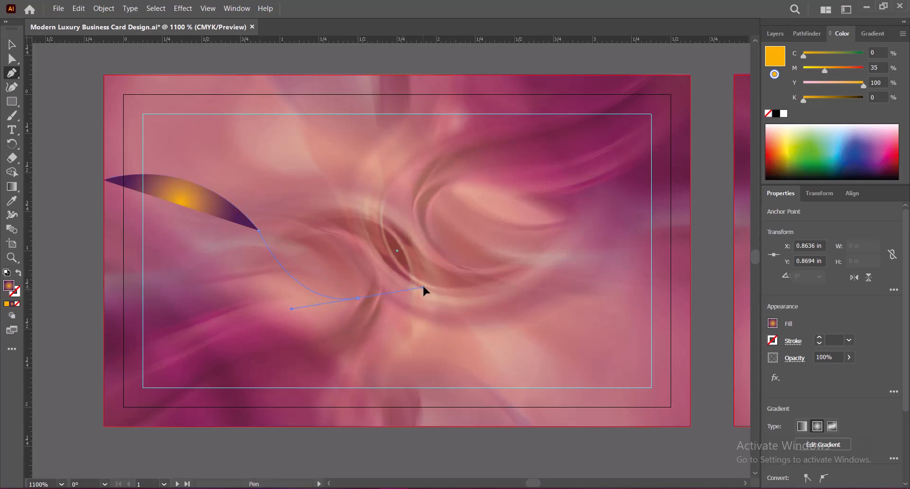
{"action": "left_click_drag", "start_coordinate": [422, 283], "coordinate": [422, 284]}
{"action": "left_click", "coordinate": [358, 299]}
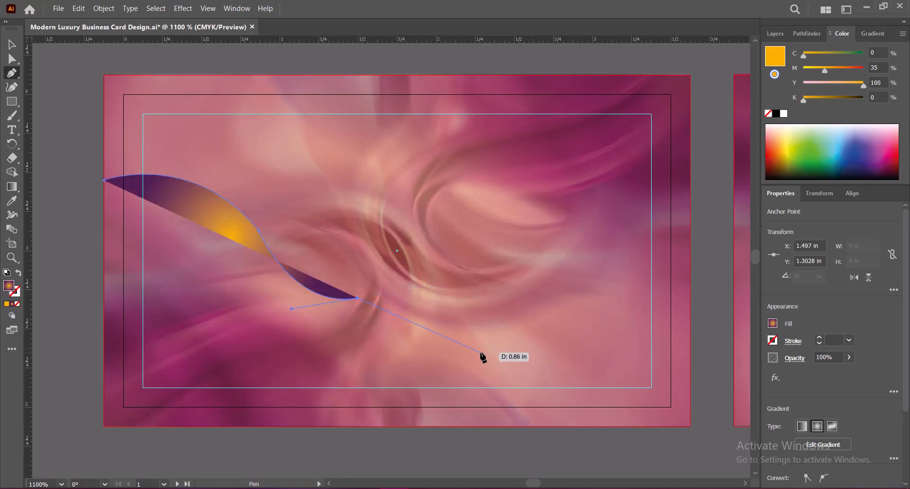
{"action": "left_click_drag", "start_coordinate": [481, 353], "coordinate": [533, 434]}
{"action": "left_click_drag", "start_coordinate": [482, 355], "coordinate": [553, 432]}
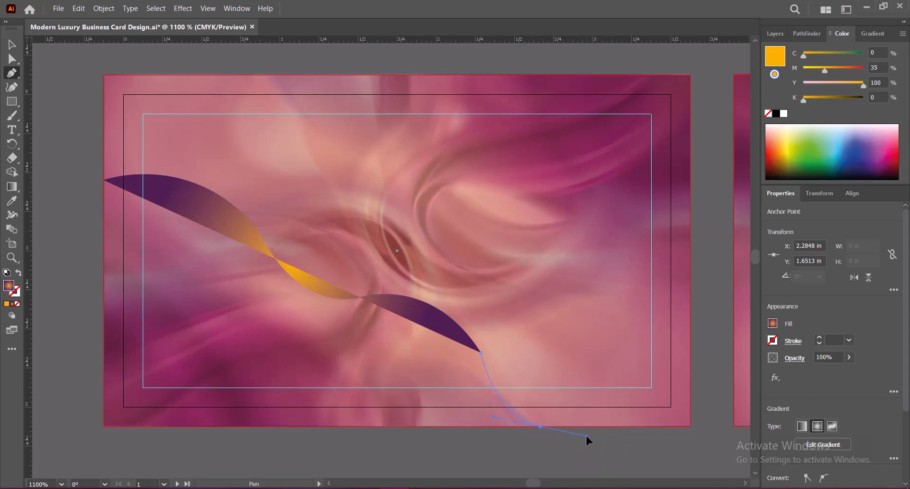
{"action": "left_click", "coordinate": [540, 427]}
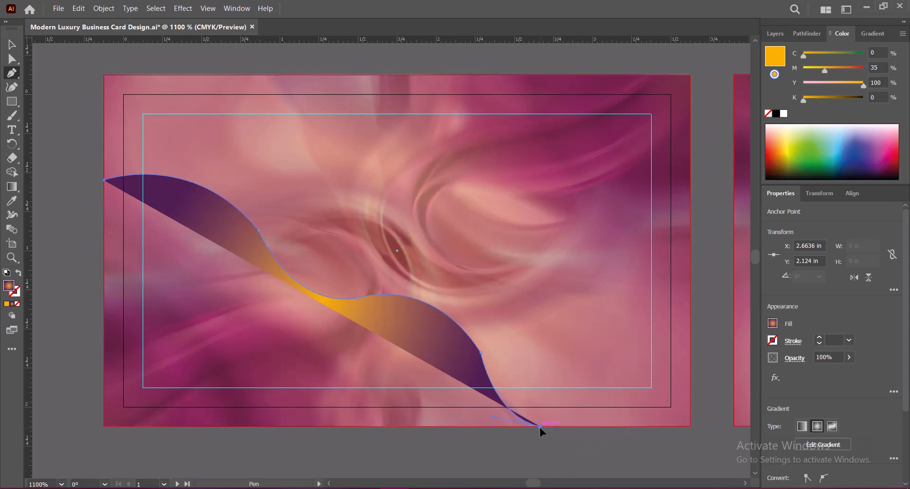
{"action": "left_click", "coordinate": [104, 426]}
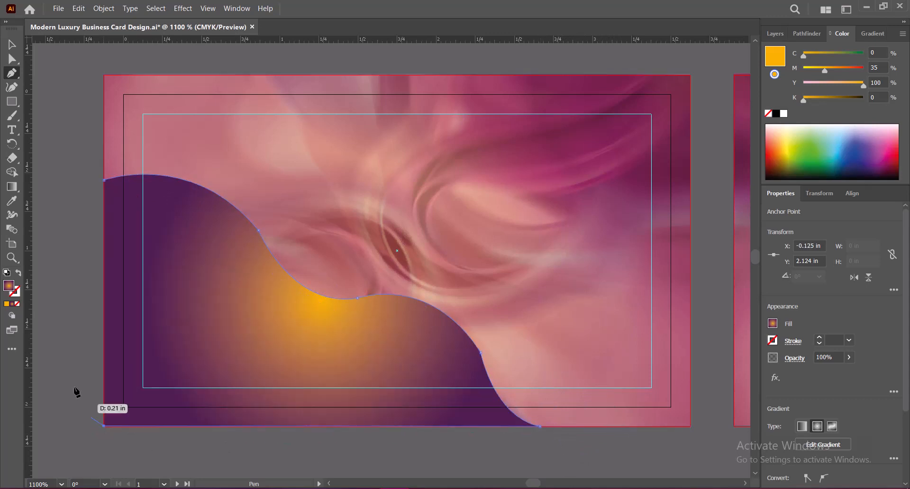
{"action": "left_click", "coordinate": [104, 181]}
- Adjust the wavy shape's curve handles to make both crests fuller and smooth the lower end, and save the document
{"action": "key", "text": "a"}
{"action": "left_click", "coordinate": [711, 351]}
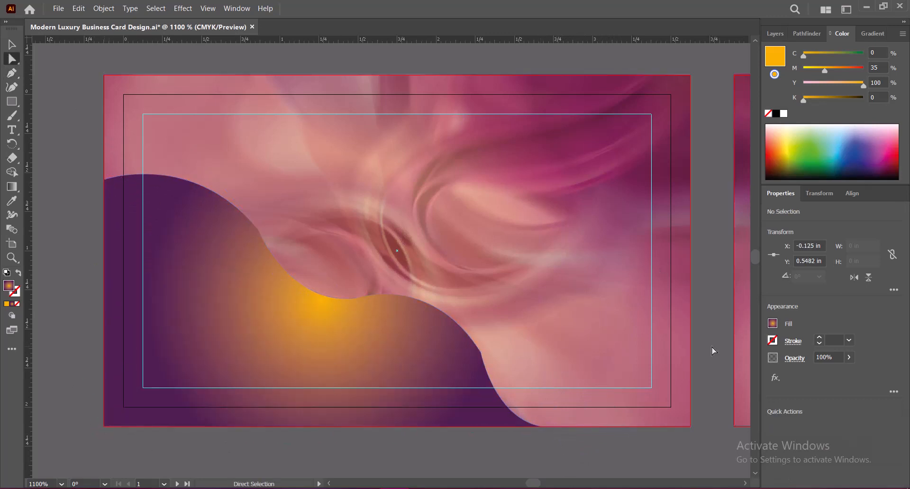
{"action": "left_click", "coordinate": [247, 303]}
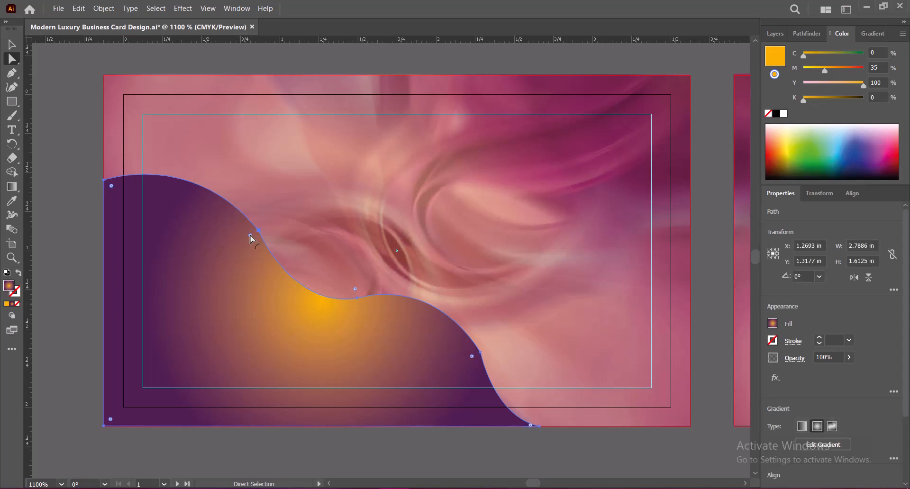
{"action": "left_click", "coordinate": [480, 352]}
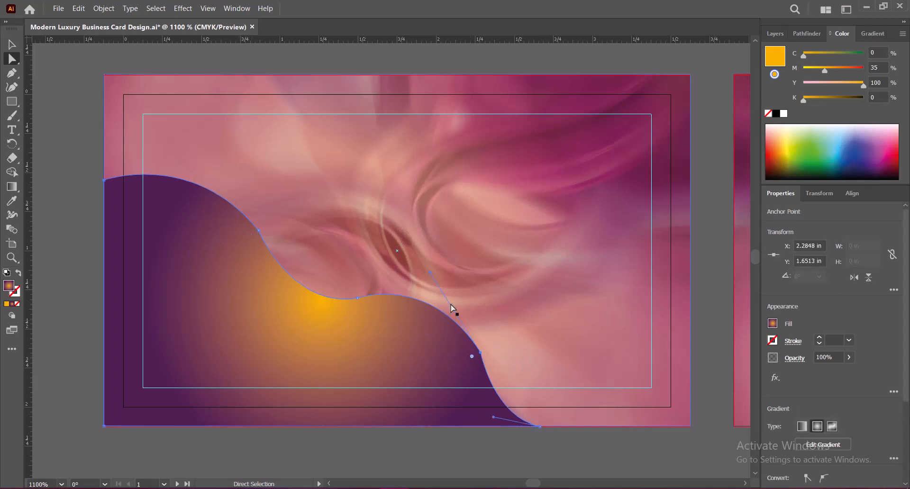
{"action": "left_click_drag", "start_coordinate": [430, 274], "coordinate": [464, 256]}
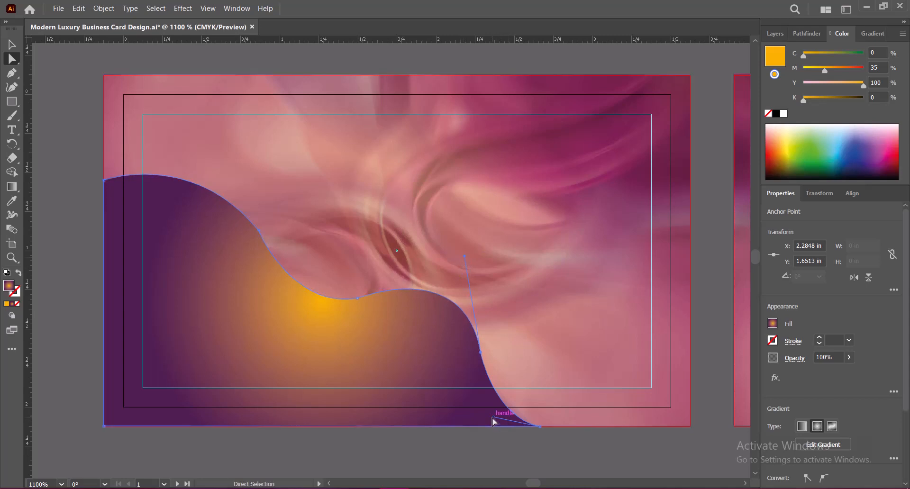
{"action": "left_click_drag", "start_coordinate": [494, 418], "coordinate": [484, 420]}
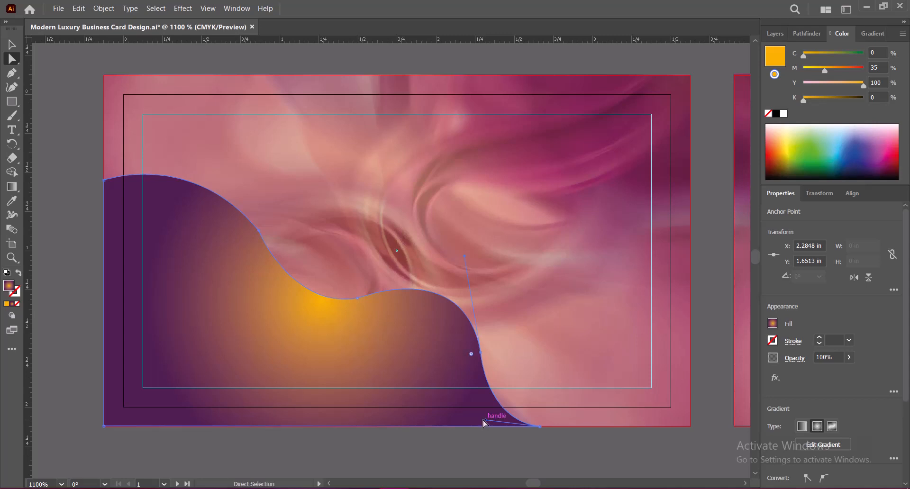
{"action": "left_click", "coordinate": [261, 237]}
{"action": "left_click_drag", "start_coordinate": [193, 150], "coordinate": [224, 138]}
{"action": "left_click", "coordinate": [294, 458]}
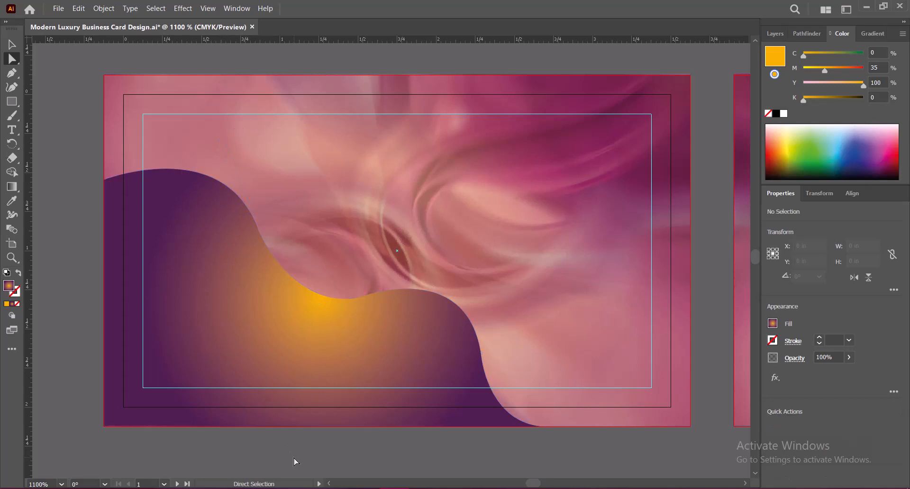
{"action": "key", "text": "v"}
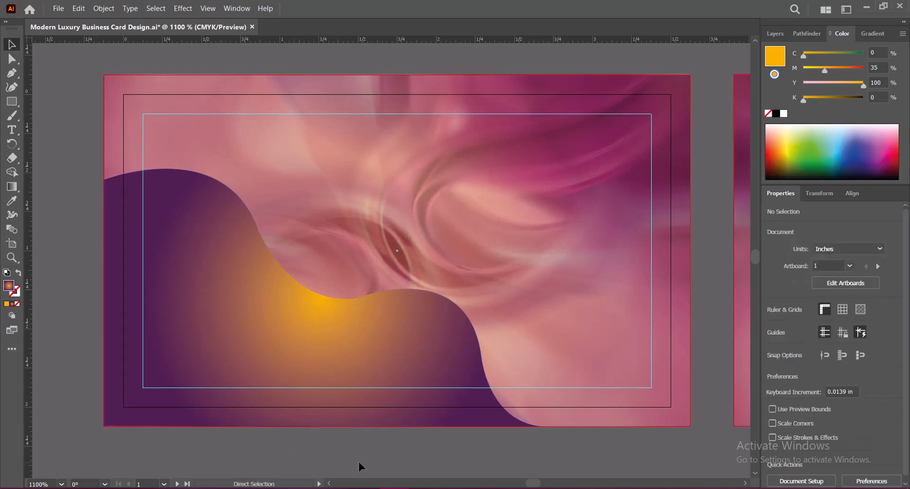
{"action": "key", "text": "ctrl+s"}
- Scale the wavy shape down to 1.875 in wide and 1.2545 in high, keeping it anchored in the card's lower-left bleed corner
{"action": "left_click", "coordinate": [276, 322]}
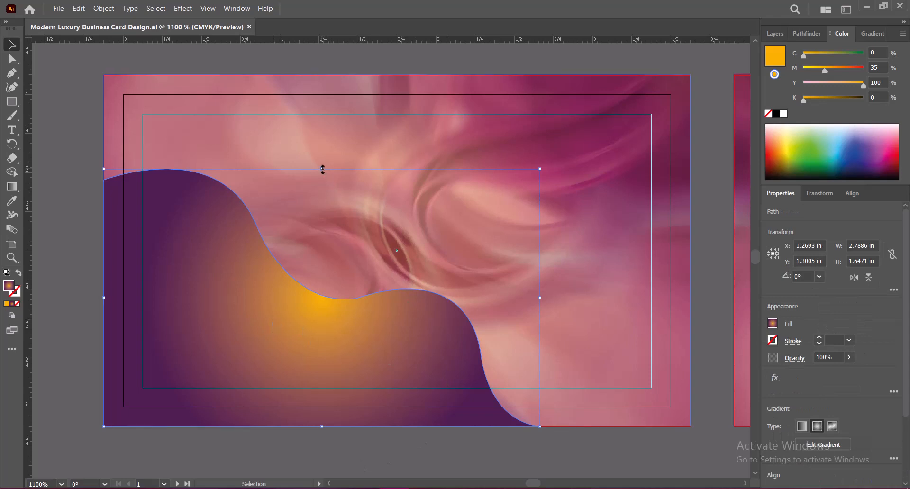
{"action": "left_click_drag", "start_coordinate": [322, 170], "coordinate": [323, 218]}
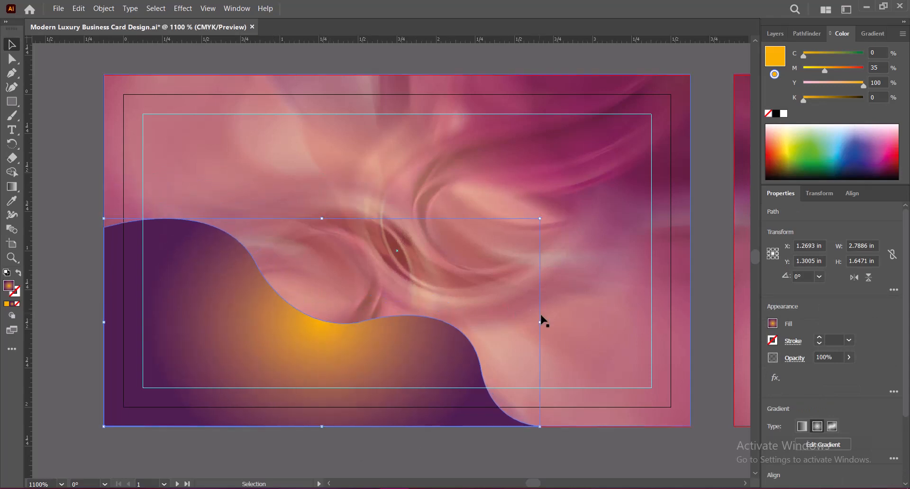
{"action": "left_click_drag", "start_coordinate": [540, 322], "coordinate": [397, 326]}
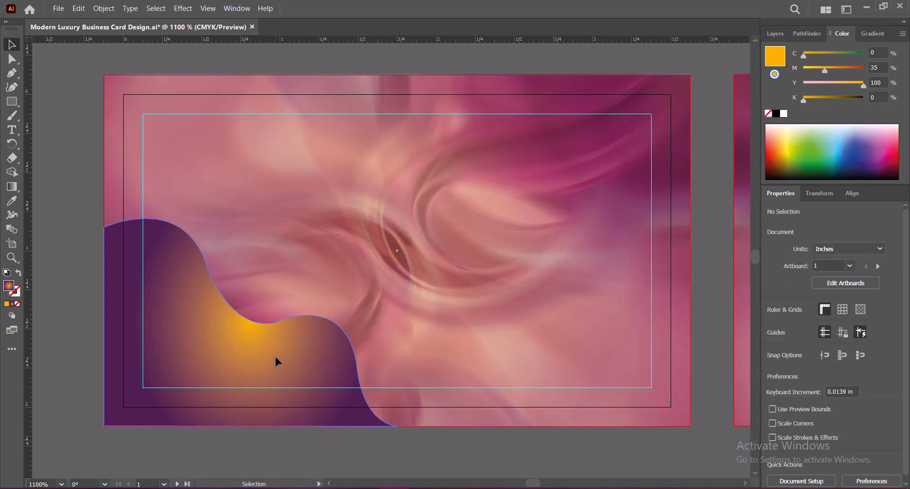
{"action": "left_click_drag", "start_coordinate": [250, 219], "coordinate": [252, 229]}
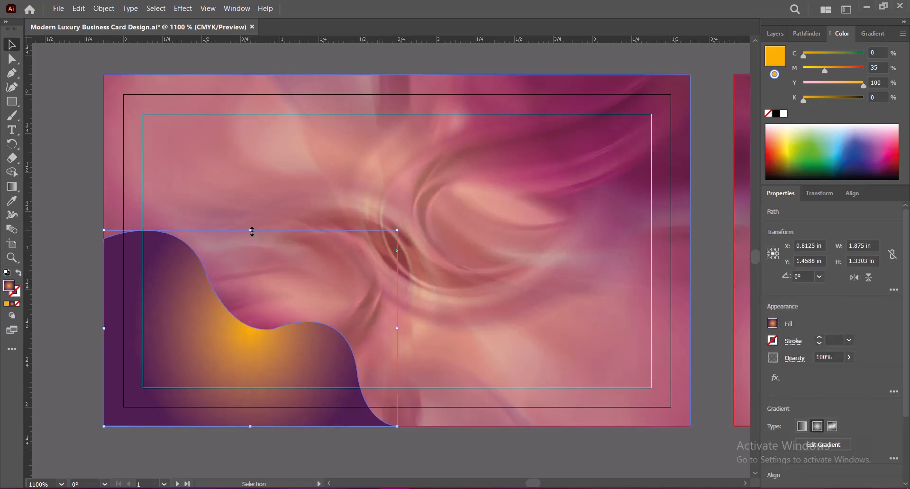
{"action": "left_click", "coordinate": [268, 460]}
- Replace the purple end stop of the wavy shape's gradient with the orange-red swatch
{"action": "left_click", "coordinate": [211, 362]}
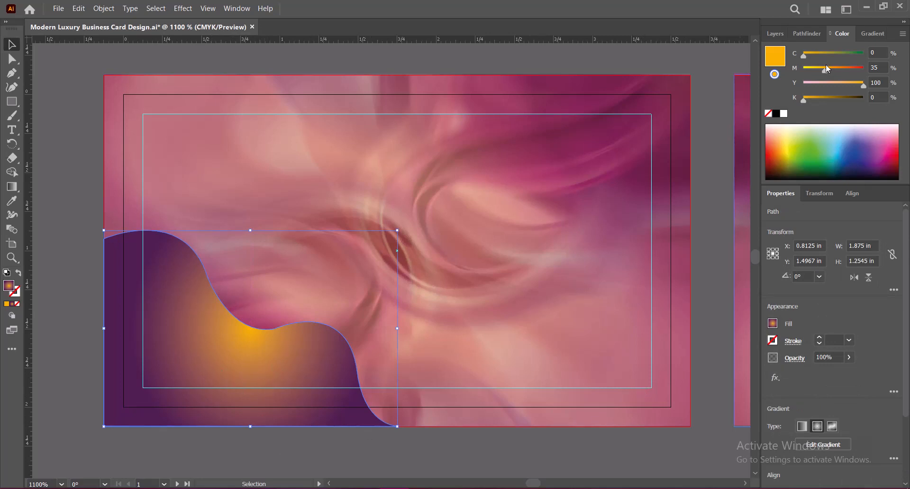
{"action": "left_click", "coordinate": [871, 34]}
{"action": "double_click", "coordinate": [886, 145]}
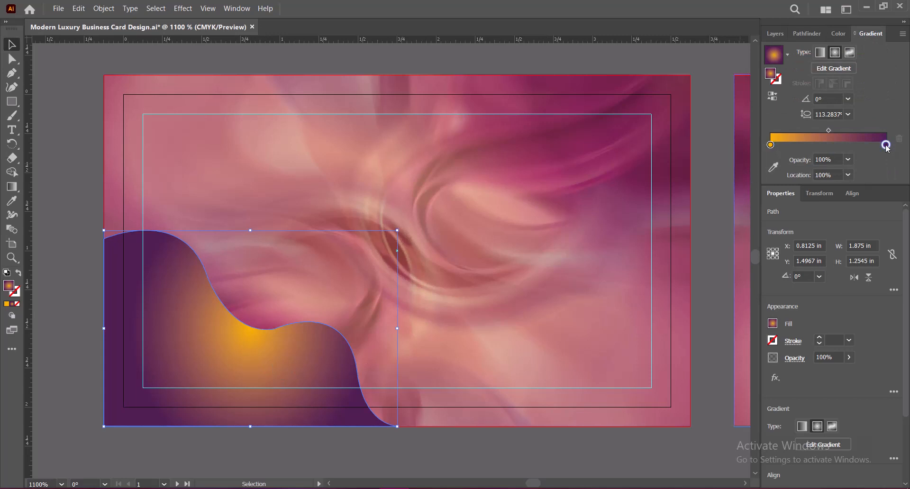
{"action": "left_click", "coordinate": [842, 183]}
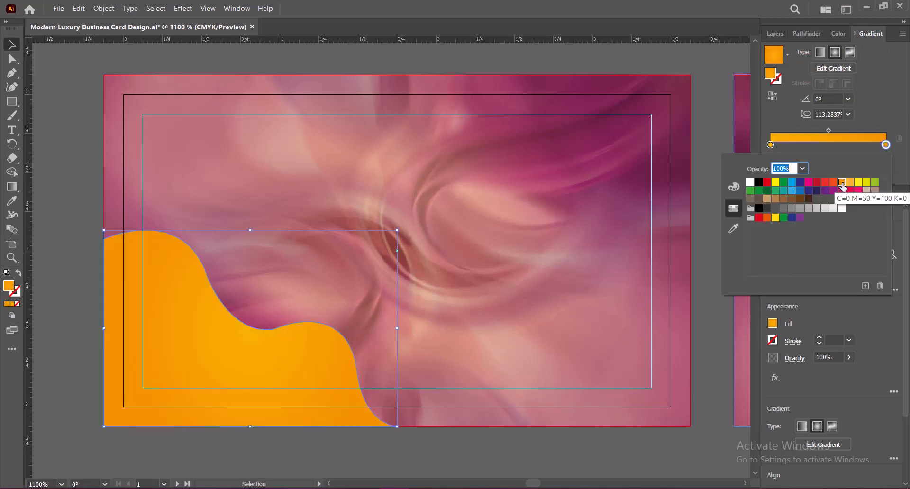
{"action": "left_click", "coordinate": [834, 183]}
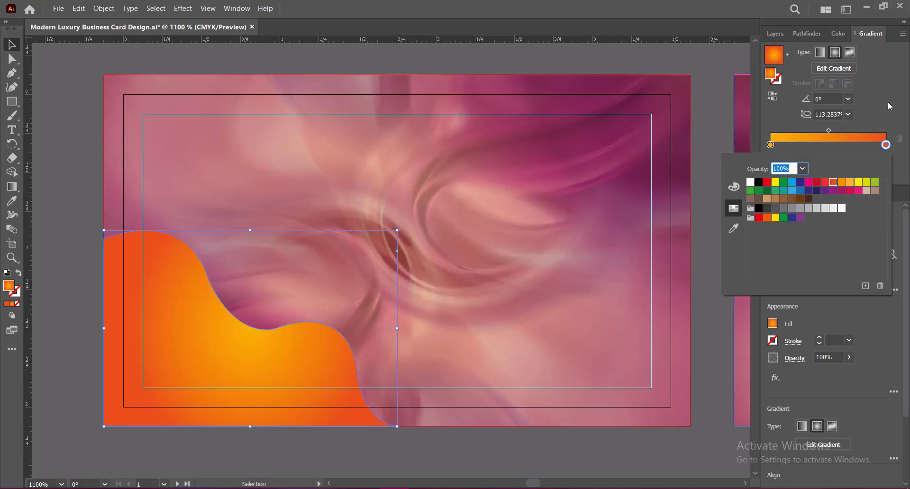
{"action": "left_click", "coordinate": [890, 107]}
- Change the wavy shape's gradient to linear and set its angle to -135°
{"action": "left_click", "coordinate": [820, 53]}
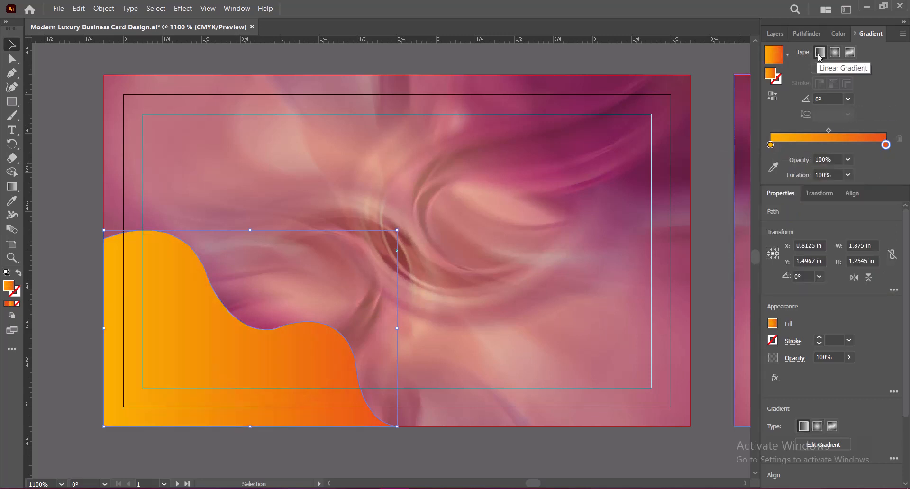
{"action": "left_click", "coordinate": [848, 99]}
{"action": "left_click", "coordinate": [864, 260]}
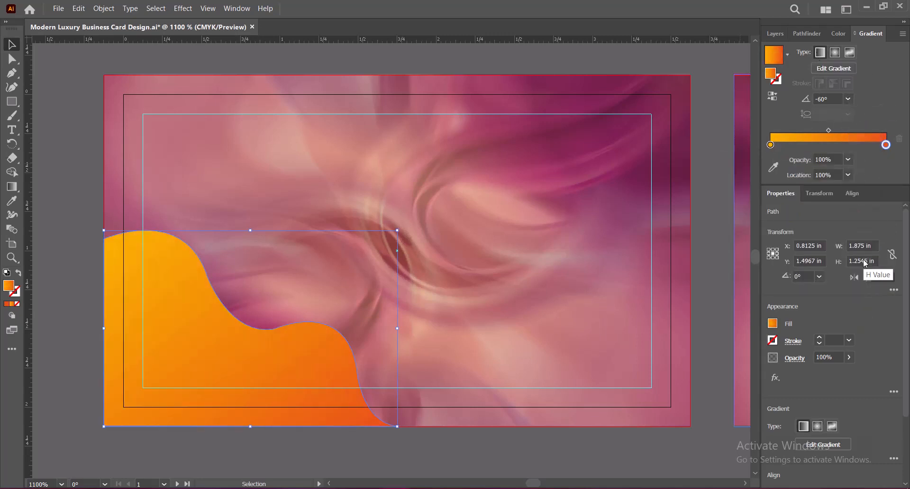
{"action": "left_click", "coordinate": [848, 99]}
{"action": "left_click", "coordinate": [864, 300]}
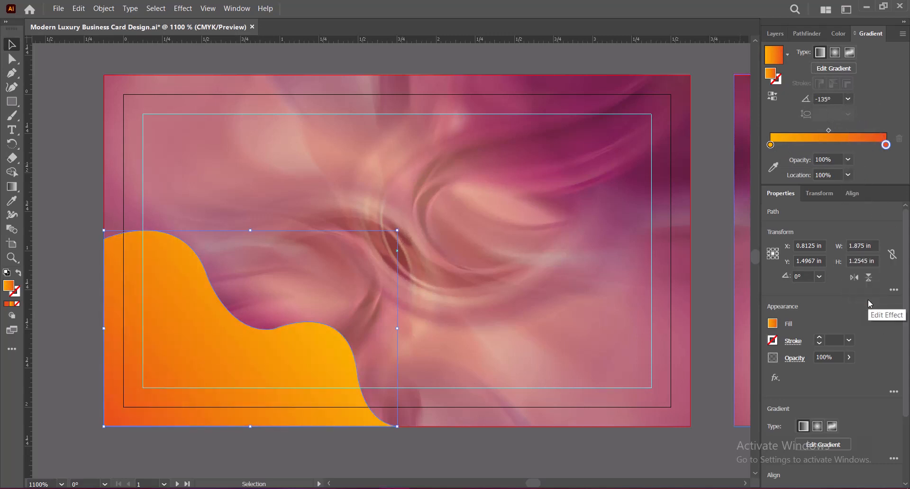
- Try orange and yellow swatches for the gradient's start stop, finishing with C 0, M 35, Y 100, K 0
{"action": "double_click", "coordinate": [770, 144]}
{"action": "left_click", "coordinate": [843, 183]}
{"action": "left_click", "coordinate": [851, 182]}
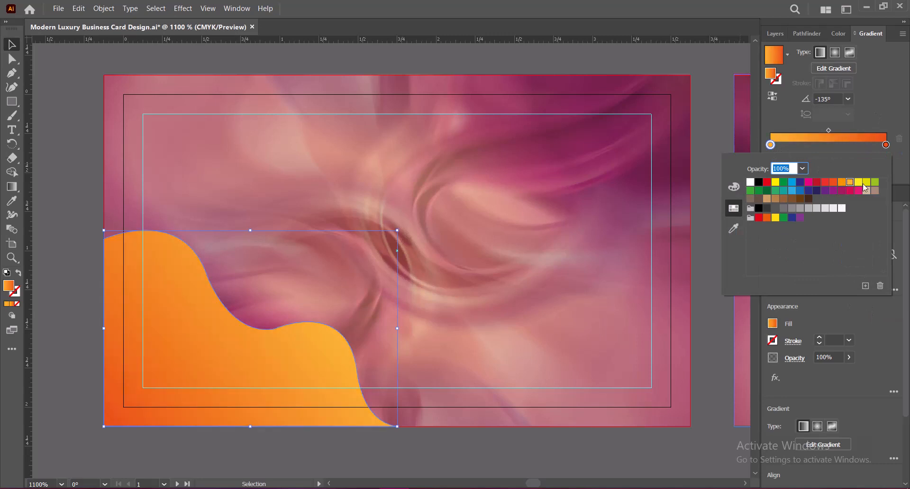
{"action": "left_click", "coordinate": [859, 183]}
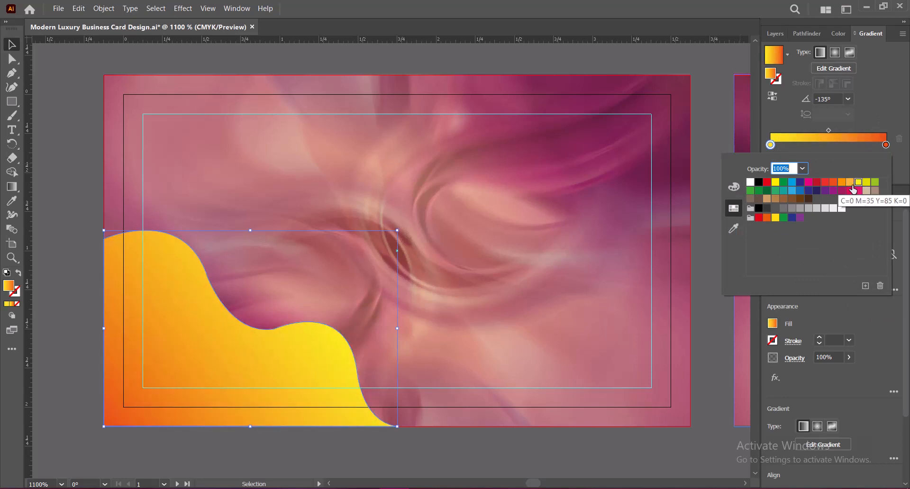
{"action": "left_click", "coordinate": [850, 185]}
{"action": "left_click", "coordinate": [840, 35]}
{"action": "left_click", "coordinate": [840, 34]}
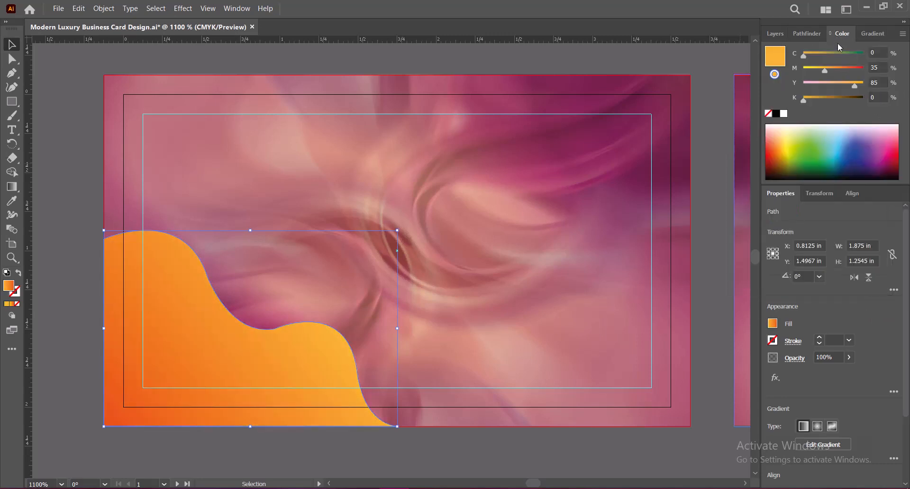
{"action": "left_click_drag", "start_coordinate": [856, 88], "coordinate": [905, 90]}
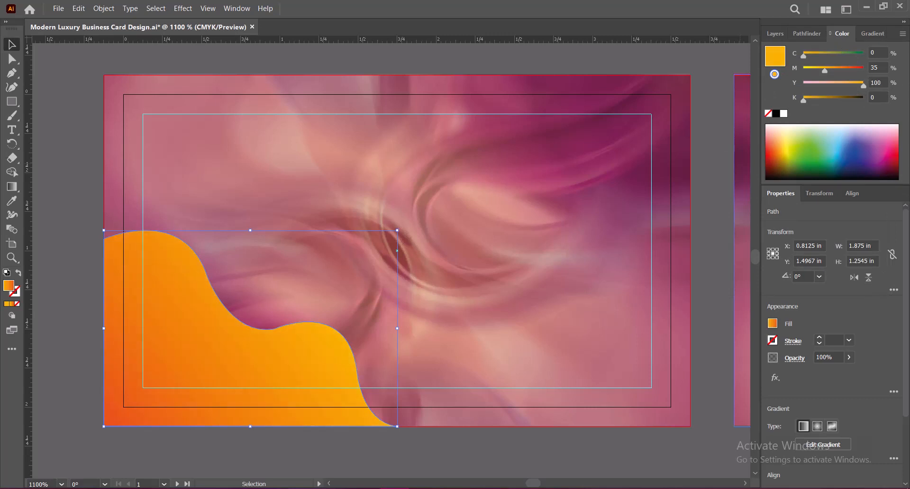
{"action": "left_click", "coordinate": [709, 282]}
- Extend the upper curve handle of the wavy shape's lower-right hump slightly to raise and round its crest
{"action": "left_click", "coordinate": [297, 376]}
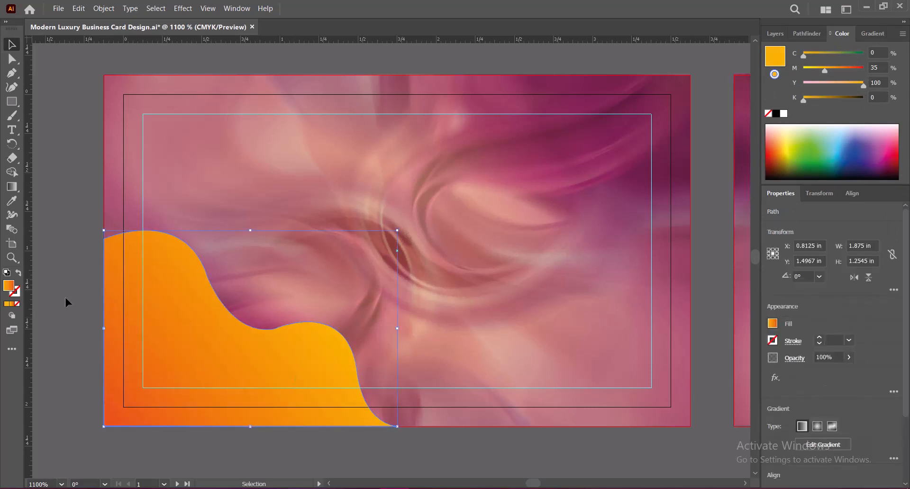
{"action": "key", "text": "a"}
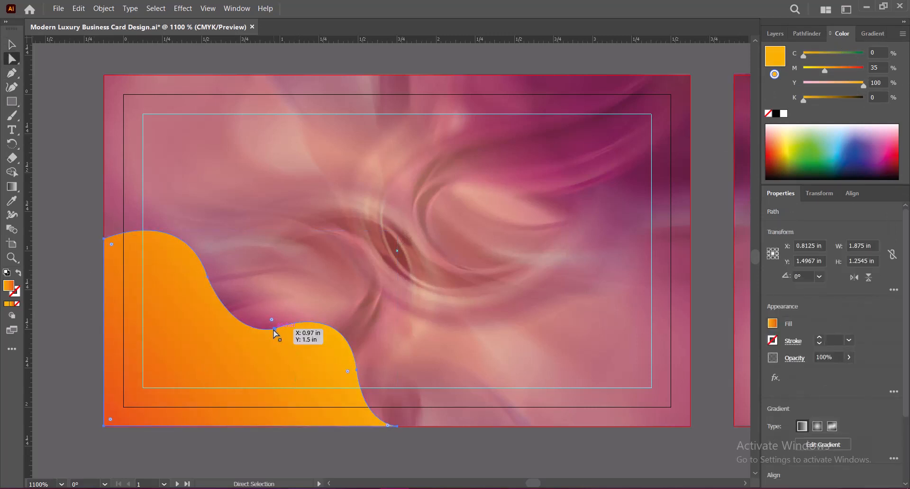
{"action": "left_click", "coordinate": [274, 329]}
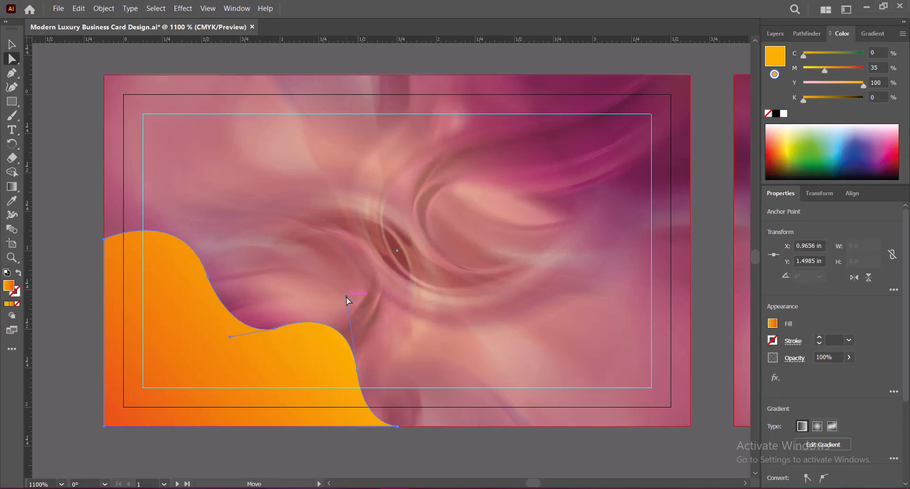
{"action": "left_click_drag", "start_coordinate": [346, 296], "coordinate": [351, 286]}
{"action": "left_click", "coordinate": [298, 463]}
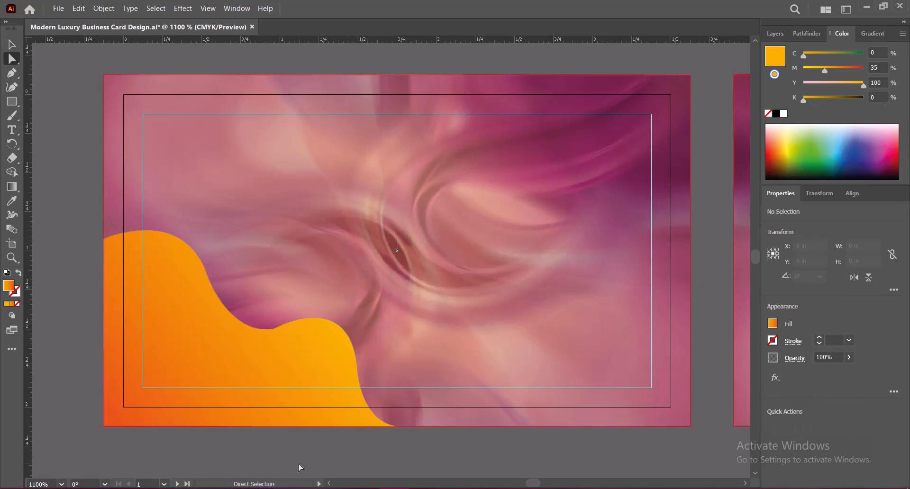
- Undo the last curve edit on the wavy shape's lower-right hump, shorten its upper handle slightly instead, and save the document
{"action": "key", "text": "ctrl+z"}
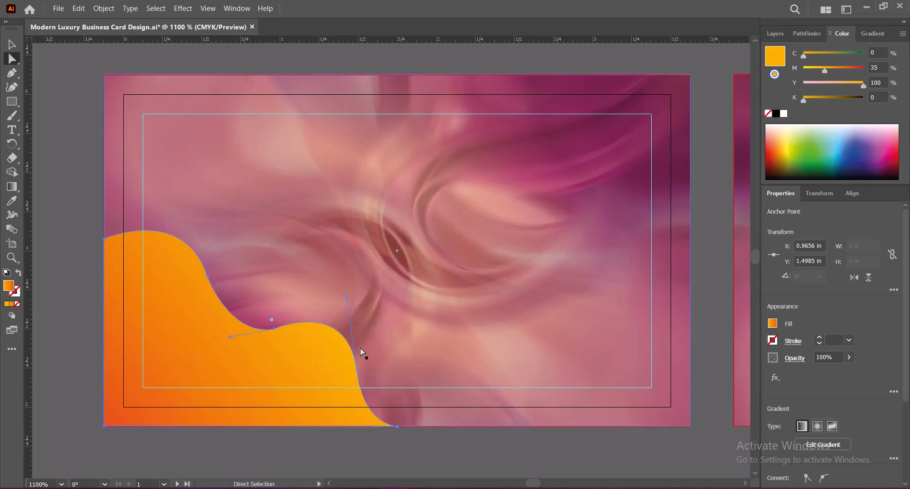
{"action": "left_click_drag", "start_coordinate": [347, 298], "coordinate": [354, 302]}
{"action": "left_click", "coordinate": [317, 447]}
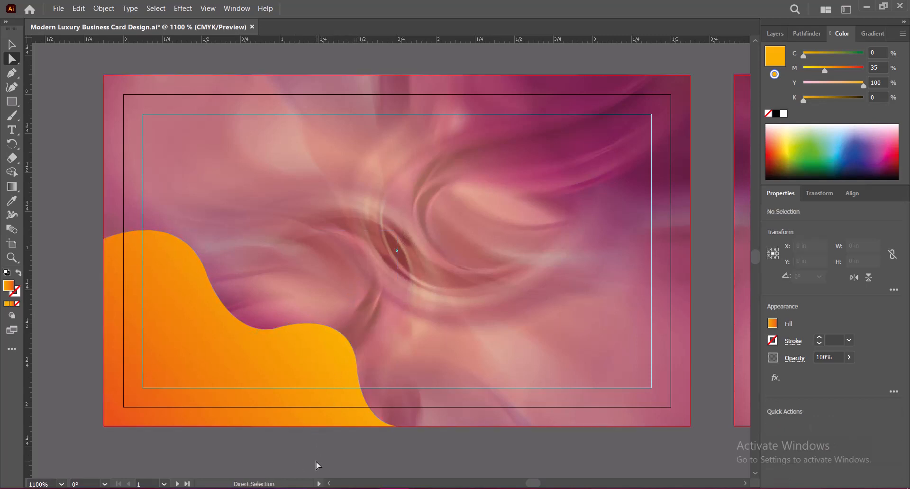
{"action": "key", "text": "ctrl+s"}
- Duplicate the wavy shape slightly up and to the right, and arrange the copy behind the original
{"action": "left_click", "coordinate": [218, 342]}
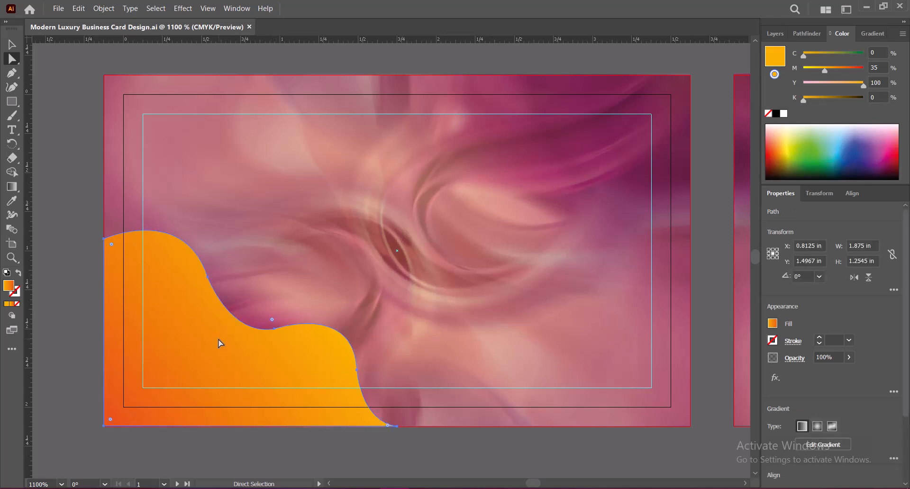
{"action": "left_click_drag", "start_coordinate": [218, 342], "coordinate": [226, 338]}
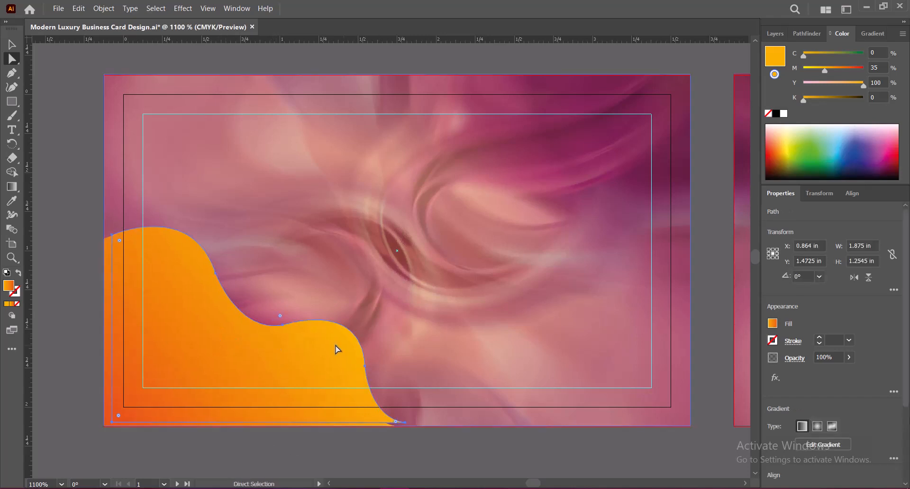
{"action": "right_click", "coordinate": [299, 374]}
{"action": "left_click", "coordinate": [447, 345]}
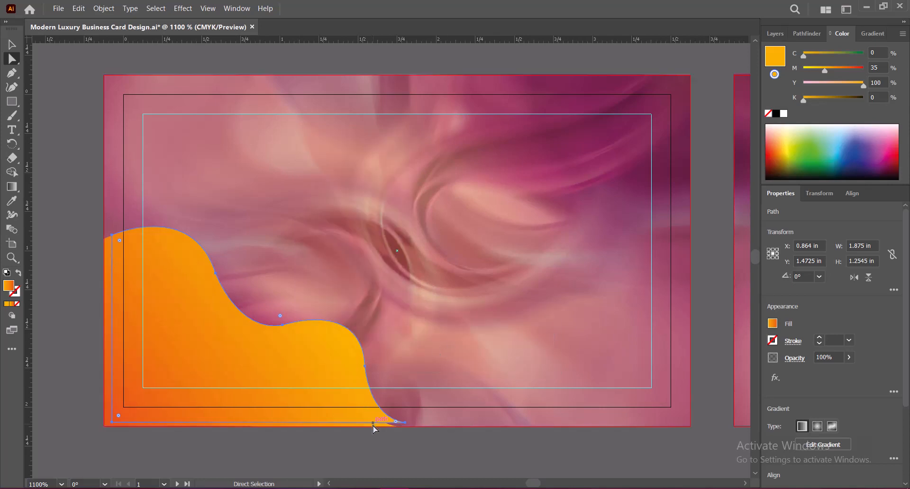
{"action": "right_click", "coordinate": [319, 368]}
{"action": "mouse_move", "coordinate": [382, 310]}
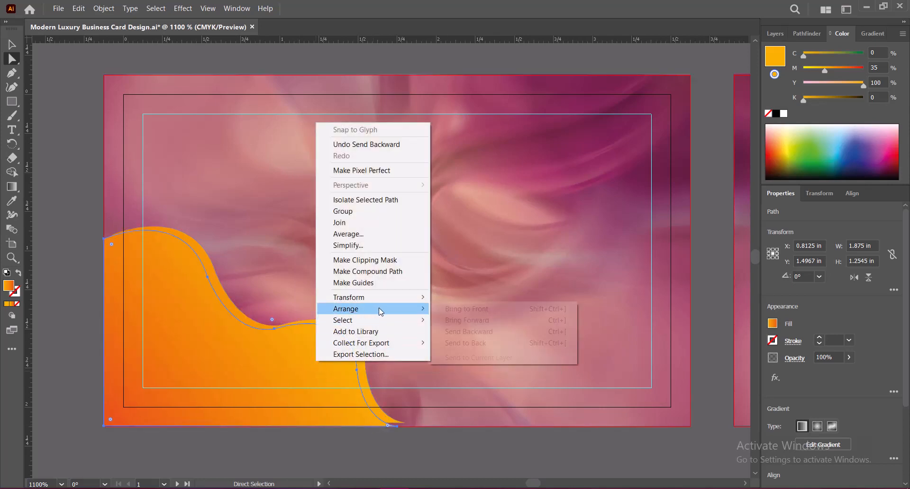
{"action": "left_click", "coordinate": [467, 309]}
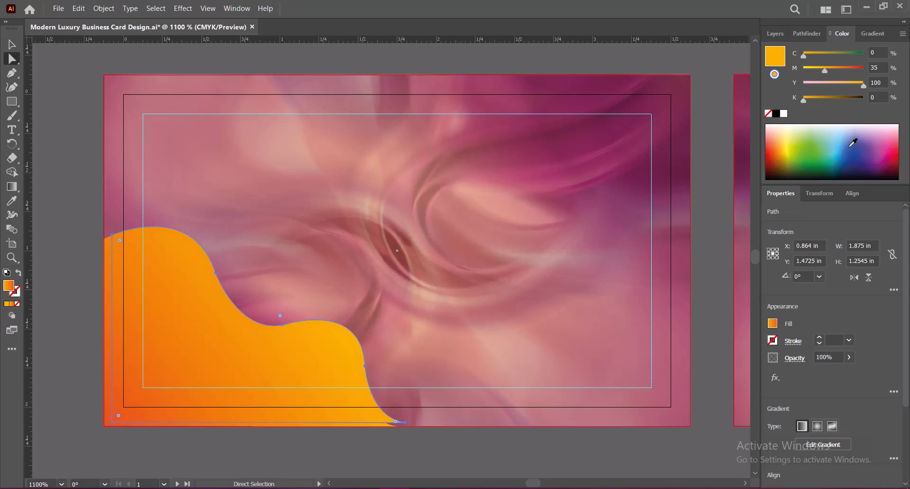
- Try several gradient angles on the rear wavy copy, including 135° and 60°, finishing with 120°
{"action": "left_click", "coordinate": [872, 33]}
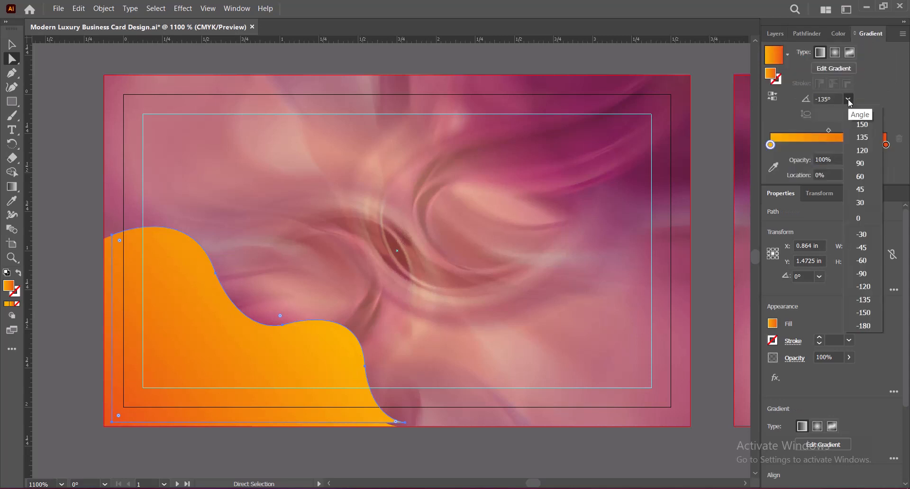
{"action": "left_click", "coordinate": [848, 99]}
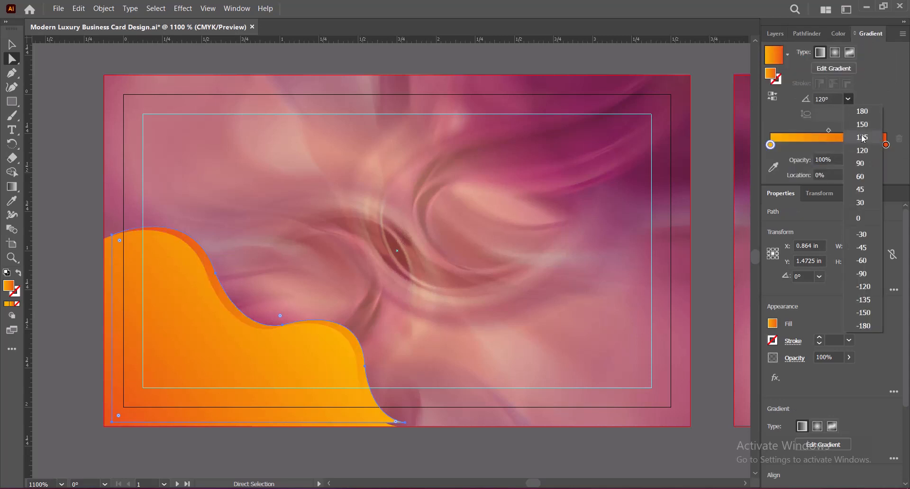
{"action": "left_click", "coordinate": [862, 137]}
{"action": "left_click", "coordinate": [848, 99]}
{"action": "left_click", "coordinate": [860, 177]}
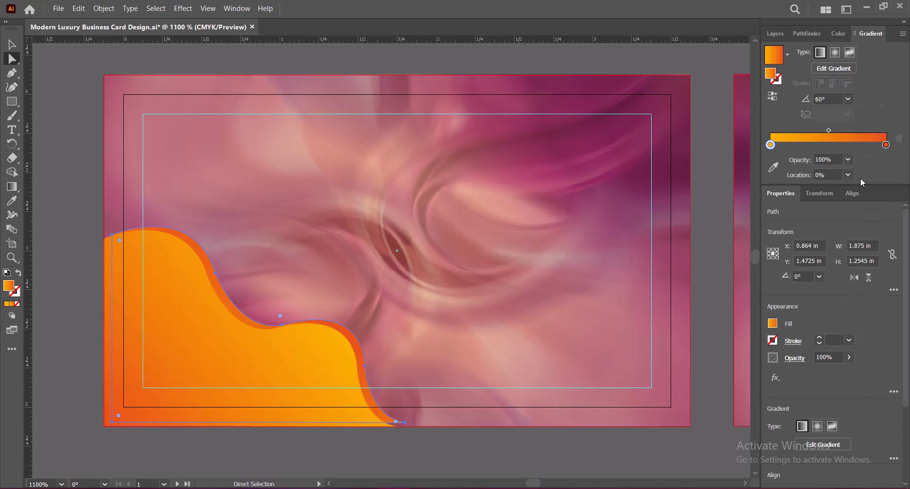
{"action": "left_click", "coordinate": [848, 99]}
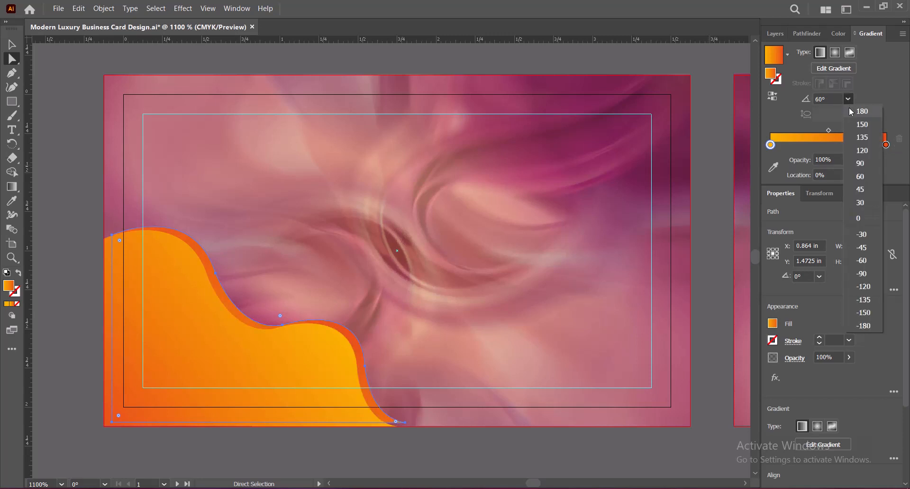
{"action": "left_click", "coordinate": [860, 155]}
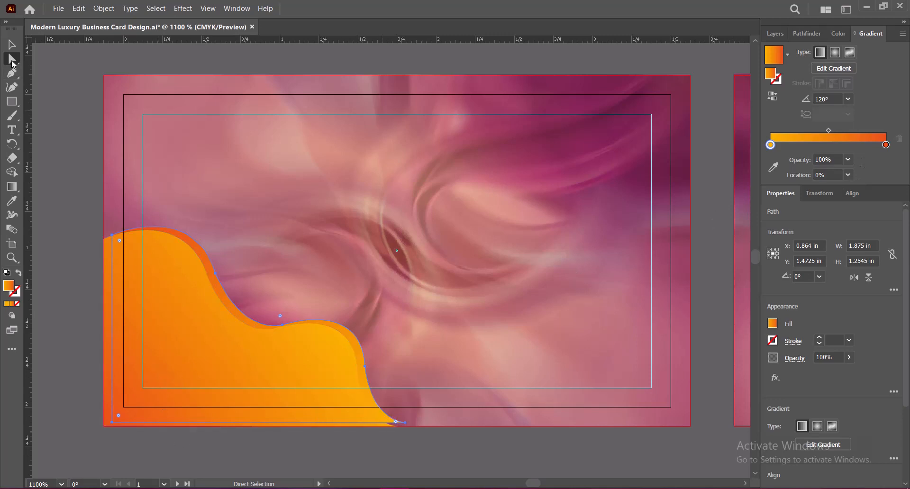
- Move the rear copy's lower-right, lower-left and upper-left anchor points onto the card's bleed edges
{"action": "left_click", "coordinate": [405, 422]}
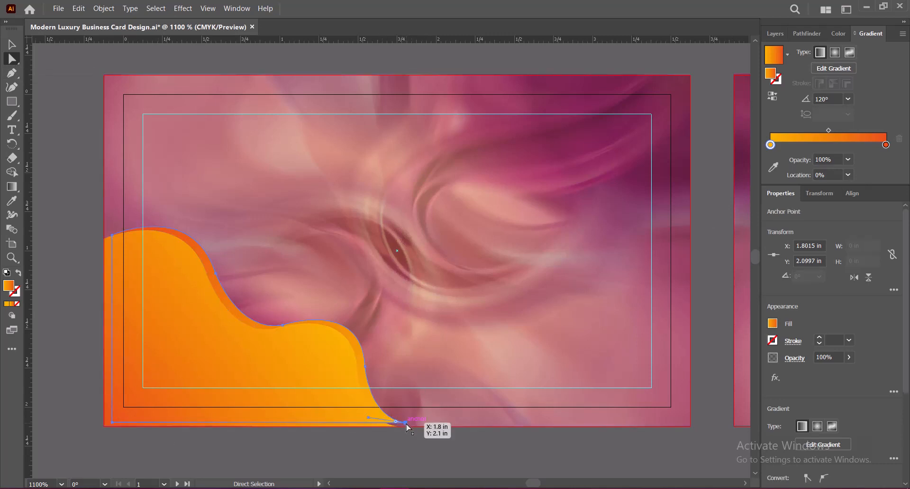
{"action": "left_click_drag", "start_coordinate": [406, 422], "coordinate": [402, 424]}
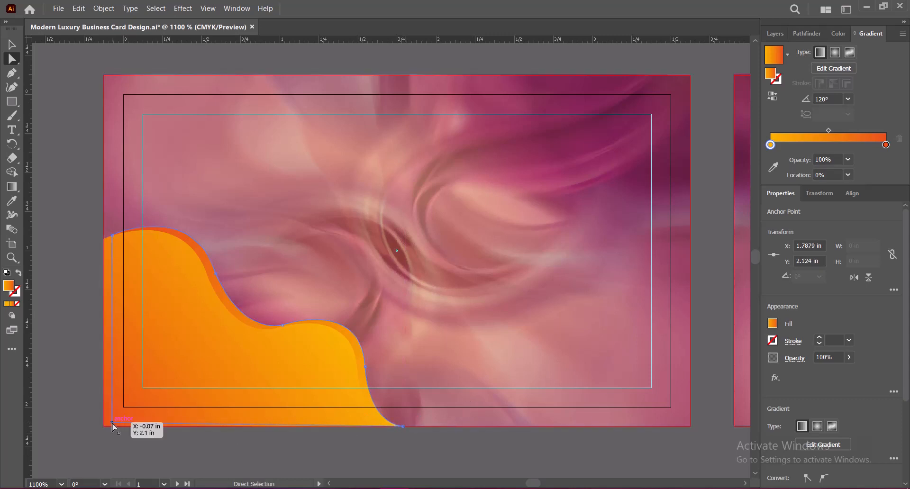
{"action": "left_click_drag", "start_coordinate": [111, 423], "coordinate": [105, 426]}
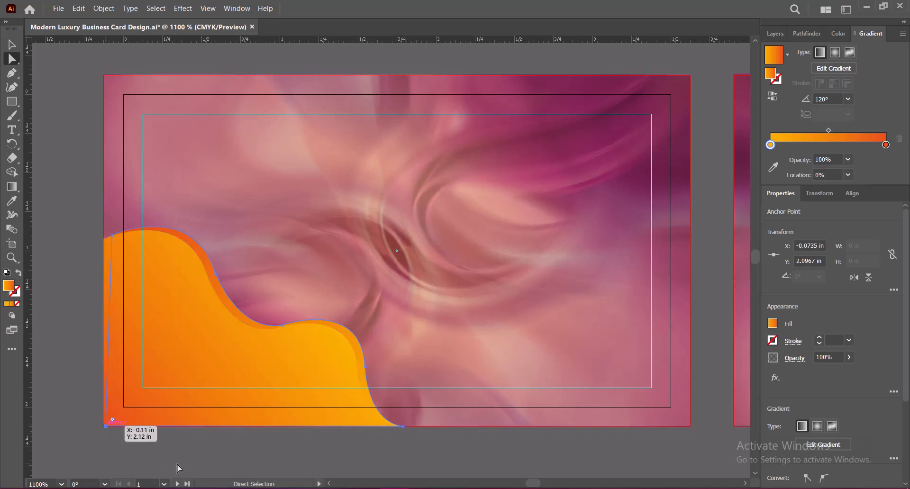
{"action": "left_click", "coordinate": [178, 464]}
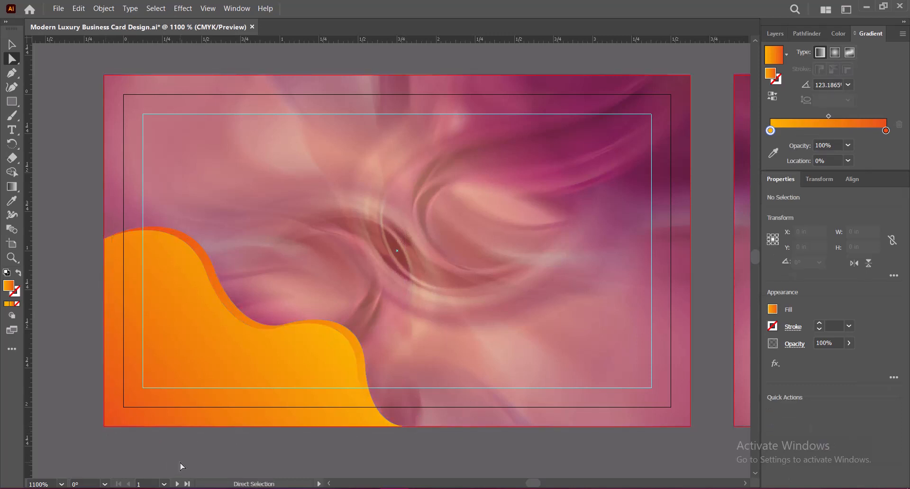
{"action": "left_click", "coordinate": [163, 232]}
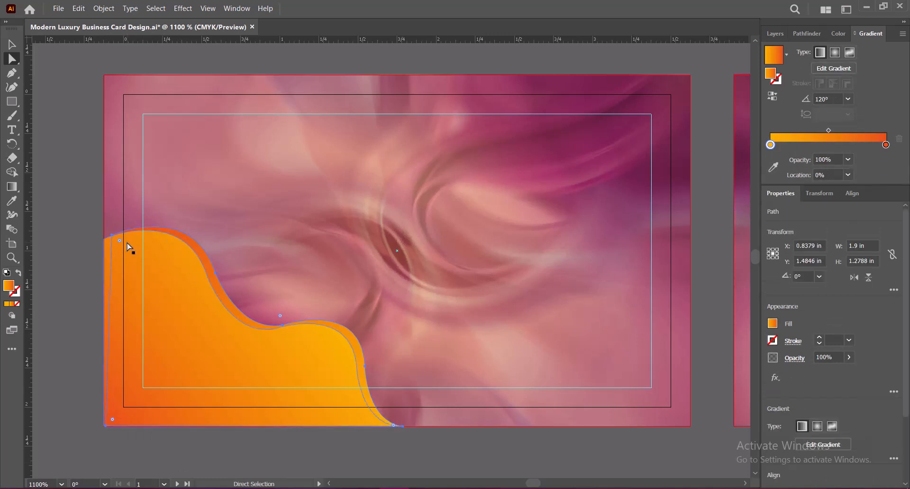
{"action": "left_click_drag", "start_coordinate": [113, 236], "coordinate": [105, 243]}
{"action": "left_click", "coordinate": [170, 440]}
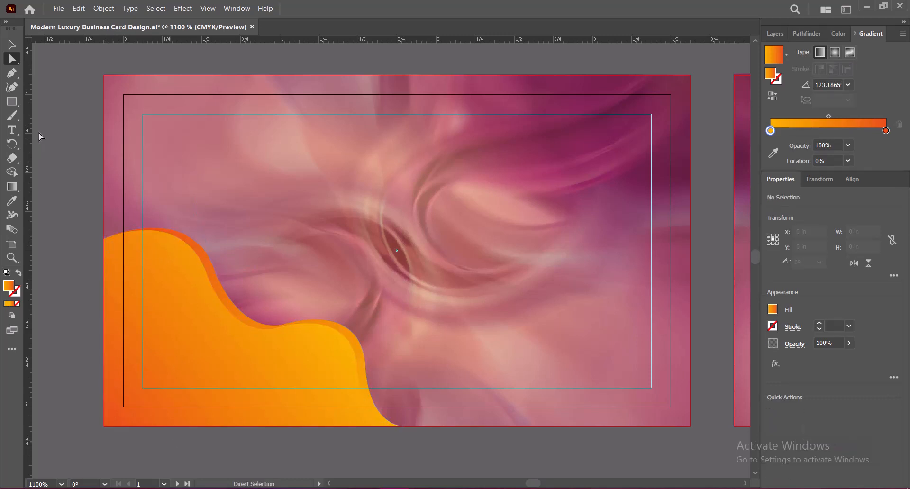
- Add an Inner Glow effect to the front wavy shape and change the glow color to black
{"action": "left_click", "coordinate": [266, 339]}
{"action": "key", "text": "v"}
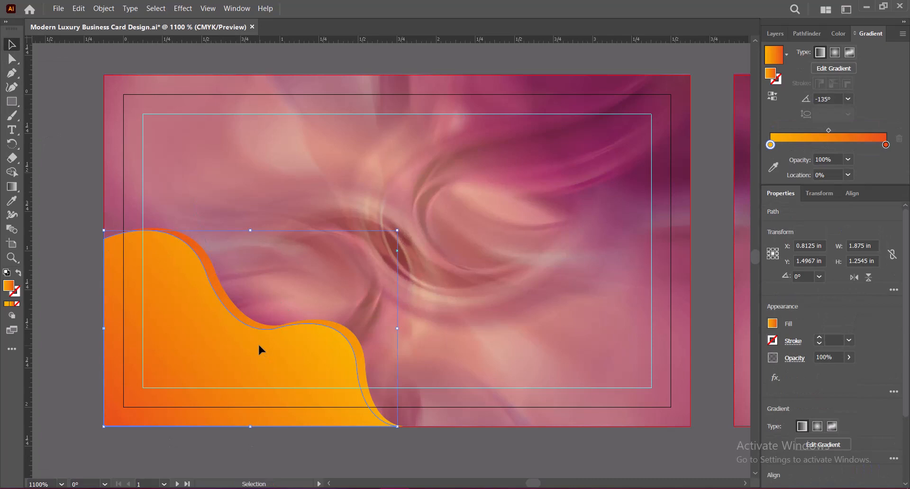
{"action": "left_click", "coordinate": [183, 9]}
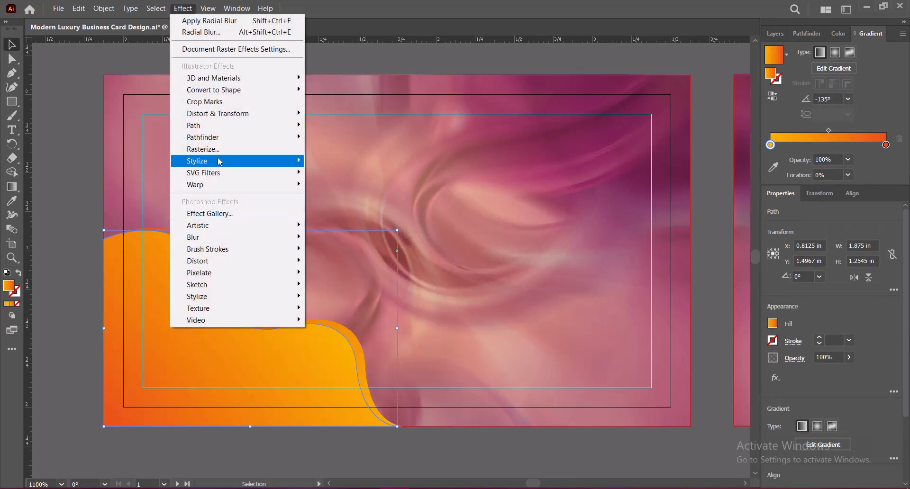
{"action": "mouse_move", "coordinate": [220, 162]}
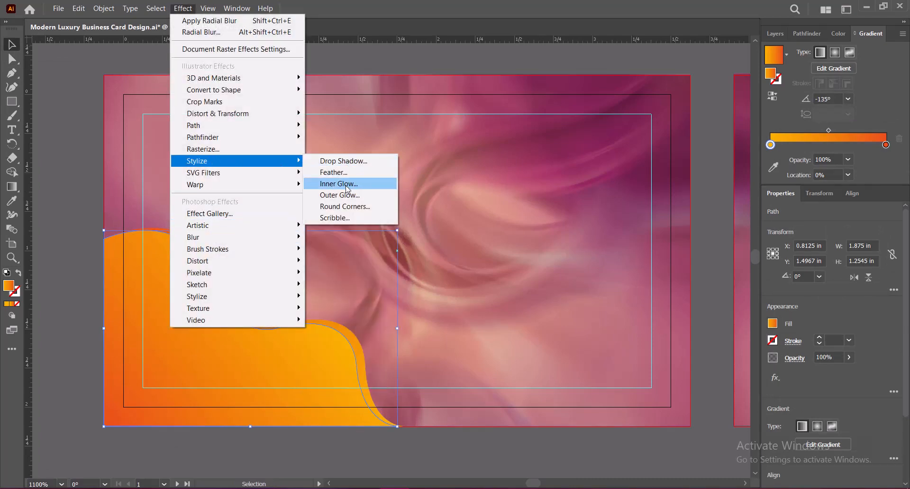
{"action": "left_click", "coordinate": [346, 184]}
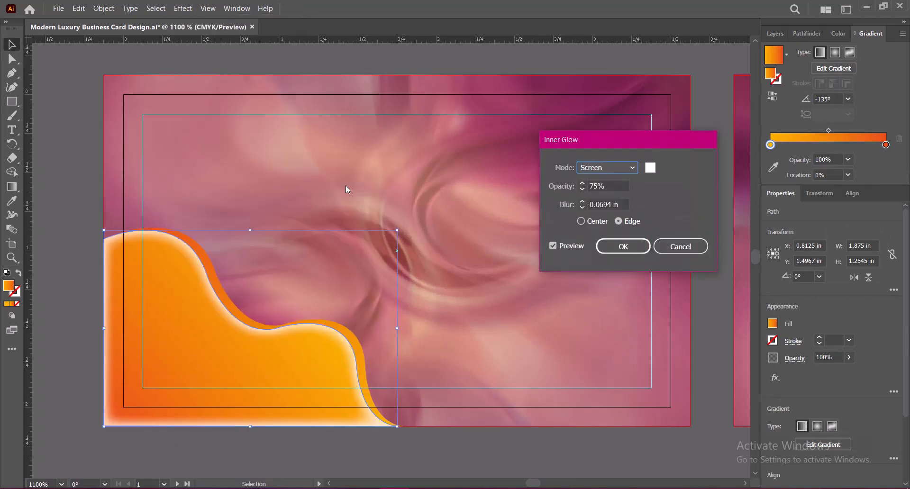
{"action": "left_click", "coordinate": [651, 168]}
{"action": "left_click", "coordinate": [576, 333]}
{"action": "left_click", "coordinate": [845, 194]}
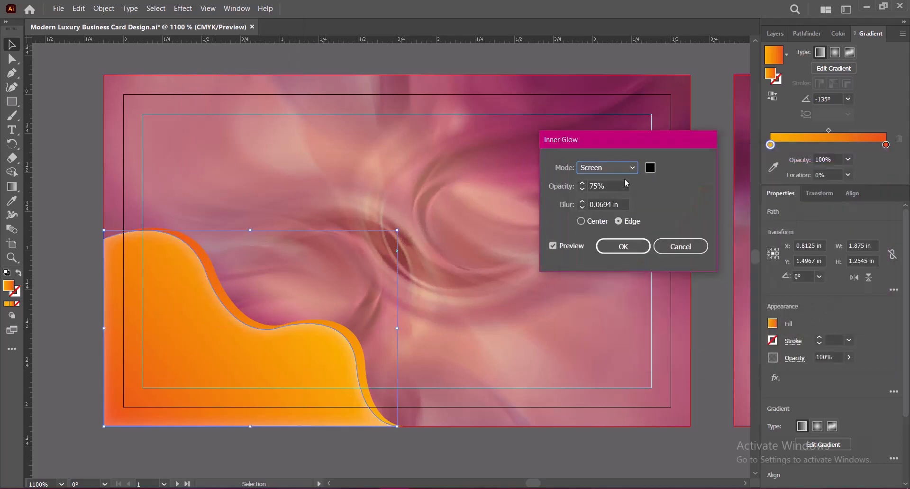
- Try the Normal and Soft Light blend modes for the inner glow and raise its blur to 0.125 in
{"action": "left_click", "coordinate": [631, 168]}
{"action": "left_click", "coordinate": [602, 197]}
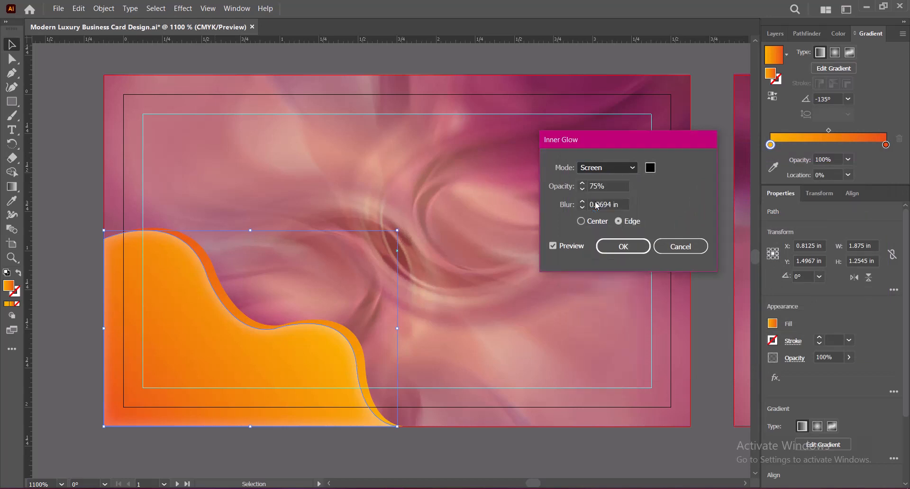
{"action": "left_click", "coordinate": [611, 168]}
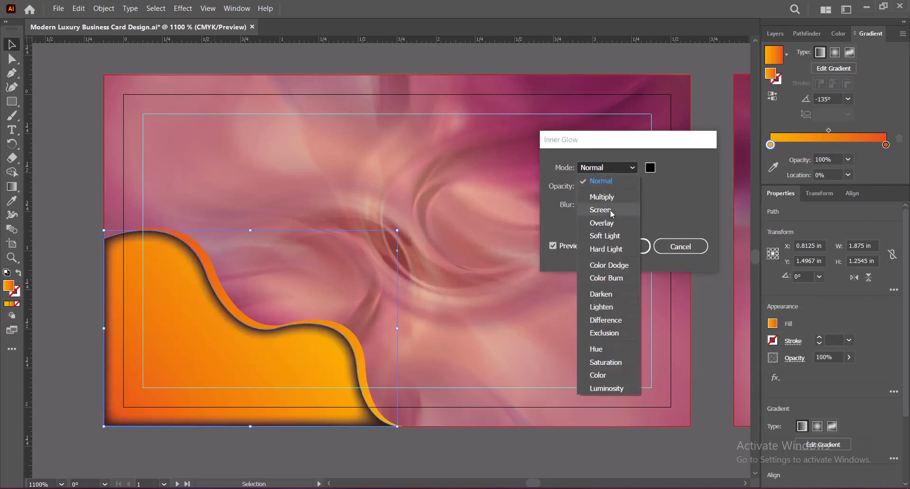
{"action": "left_click", "coordinate": [613, 232]}
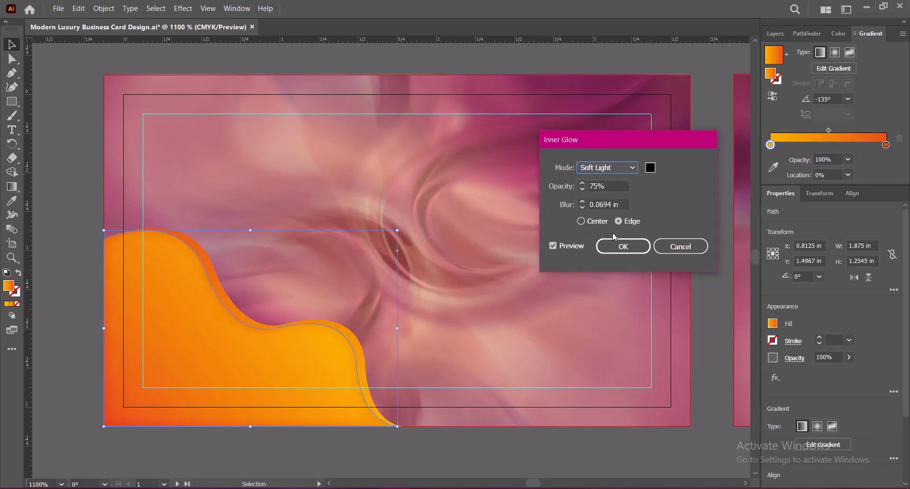
{"action": "left_click", "coordinate": [583, 201]}
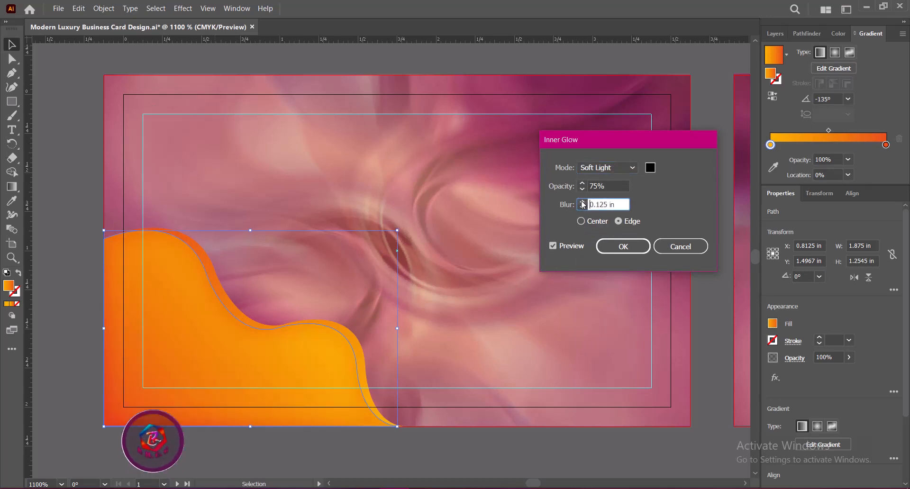
- Compare further blend modes for the inner glow, including Hard Light, Color Dodge and Darken, and settle on Normal
{"action": "left_click", "coordinate": [621, 169]}
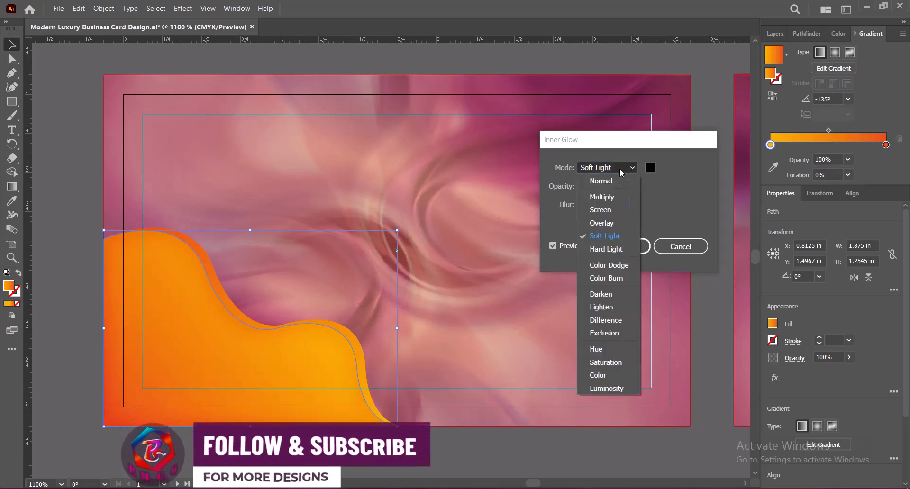
{"action": "left_click", "coordinate": [606, 249]}
{"action": "left_click", "coordinate": [617, 168]}
{"action": "left_click", "coordinate": [602, 180]}
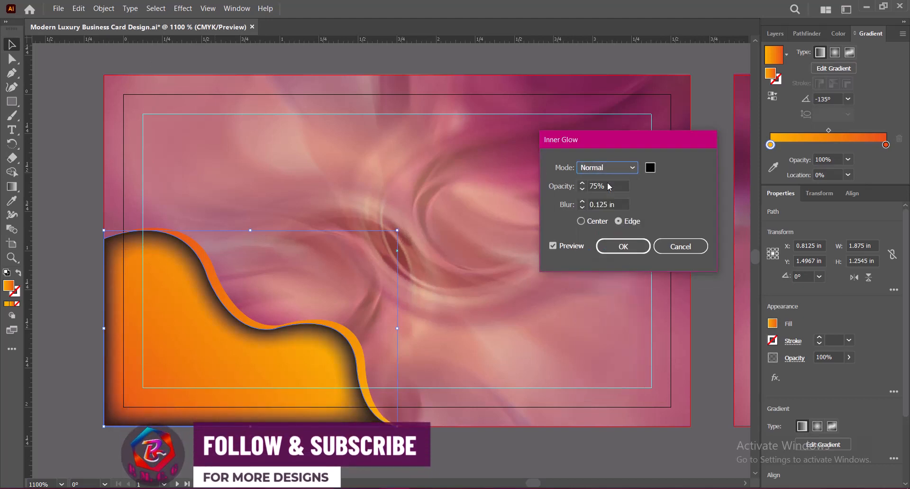
{"action": "left_click", "coordinate": [611, 168]}
{"action": "left_click", "coordinate": [607, 265]}
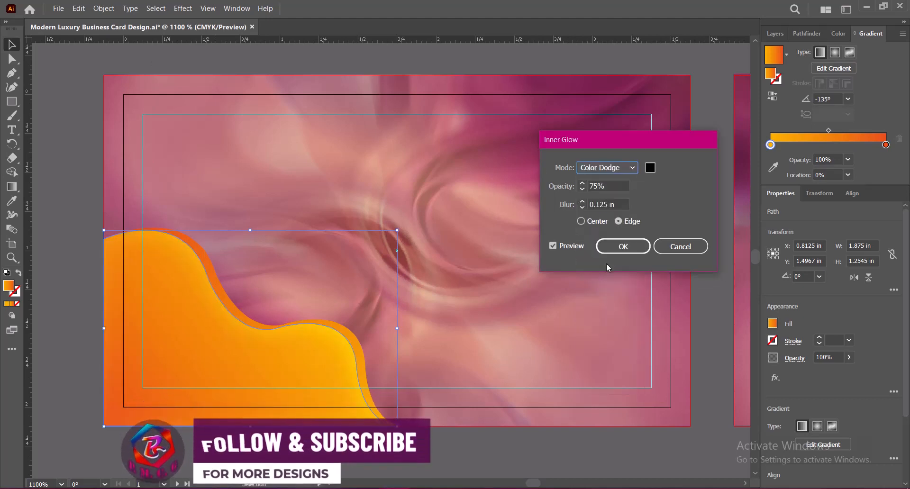
{"action": "left_click", "coordinate": [611, 168]}
{"action": "left_click", "coordinate": [604, 295]}
{"action": "left_click", "coordinate": [617, 169]}
{"action": "left_click", "coordinate": [610, 197]}
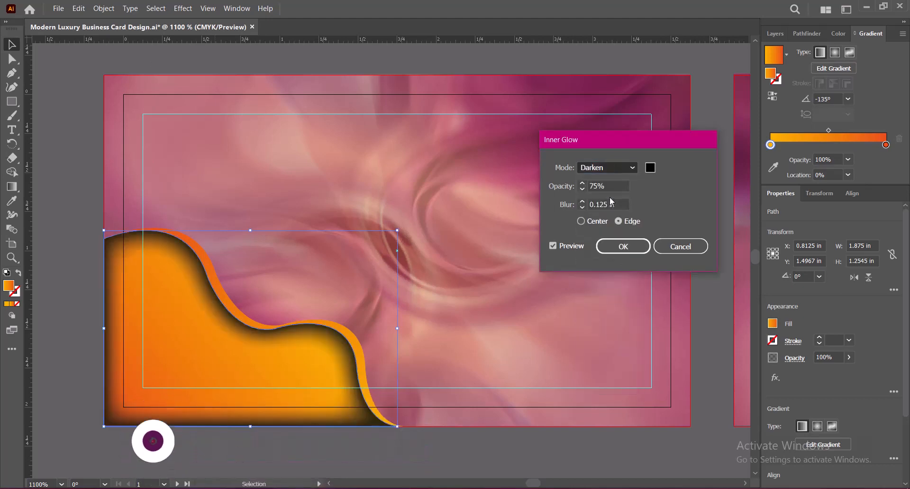
{"action": "left_click", "coordinate": [611, 168]}
{"action": "left_click", "coordinate": [600, 209]}
{"action": "left_click", "coordinate": [612, 168]}
{"action": "left_click", "coordinate": [601, 180]}
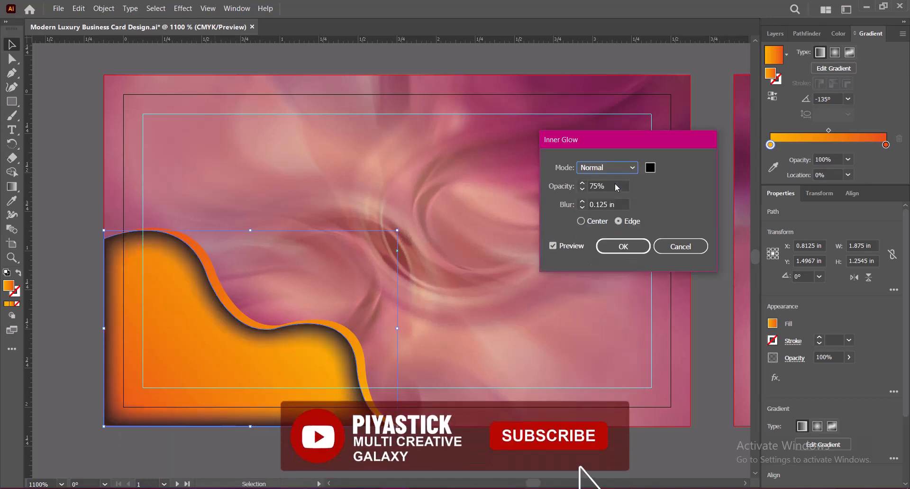
- Set the inner glow's opacity to 30% and its blur to 0.25 in
{"action": "left_click", "coordinate": [588, 186]}
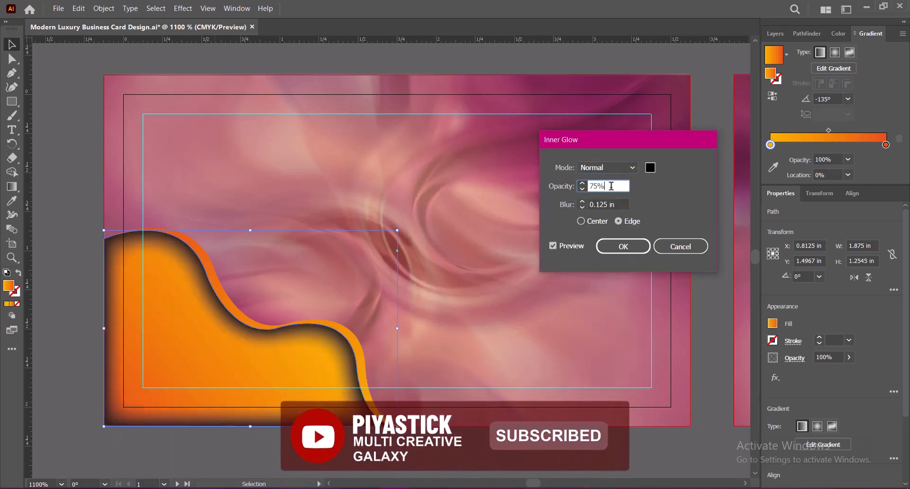
{"action": "type", "text": "30"}
{"action": "key", "text": "Tab"}
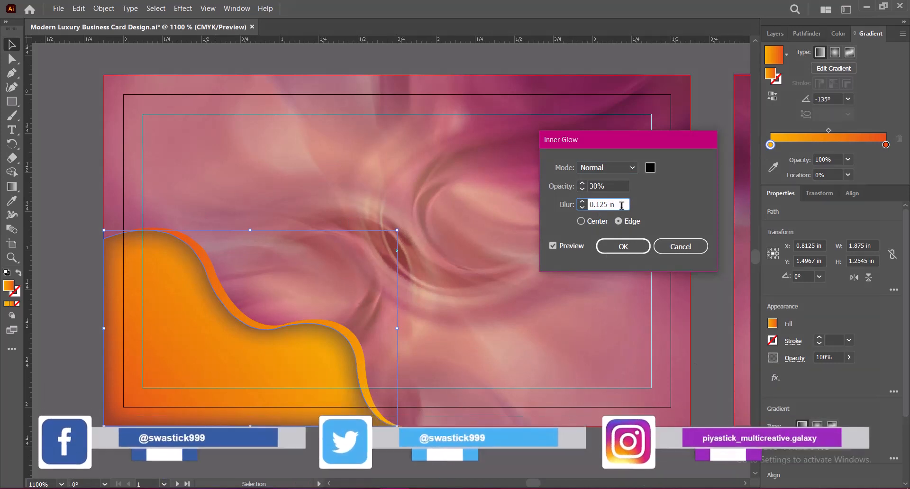
{"action": "left_click", "coordinate": [622, 205]}
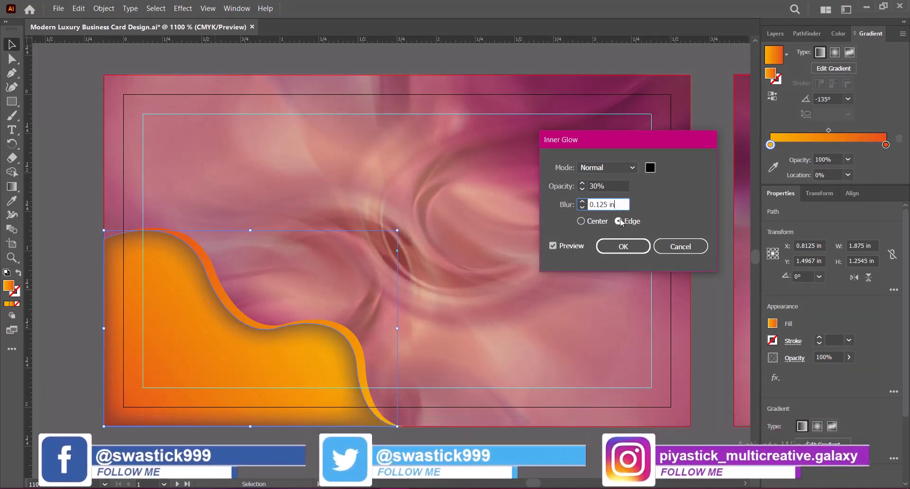
{"action": "double_click", "coordinate": [616, 205]}
{"action": "type", "text": "0.25"}
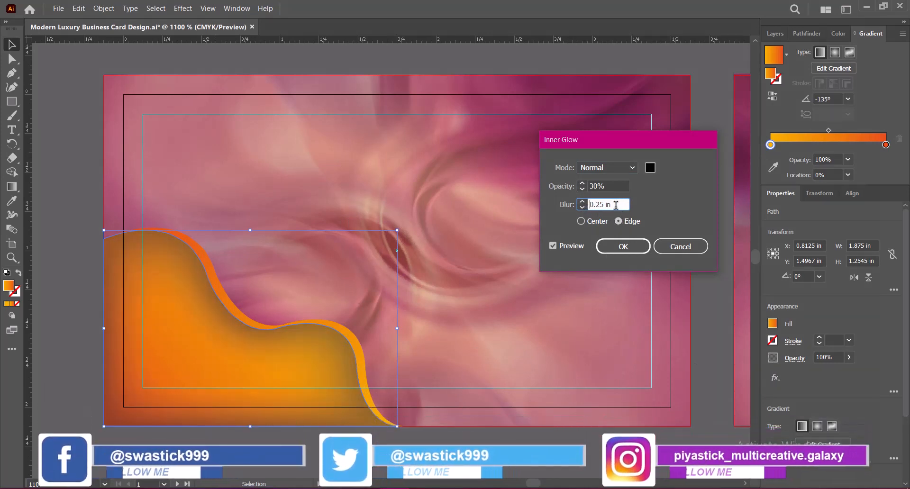
- Apply the Inner Glow to the front orange wave with a blur of 0.09 in and save the document
{"action": "left_click", "coordinate": [583, 208]}
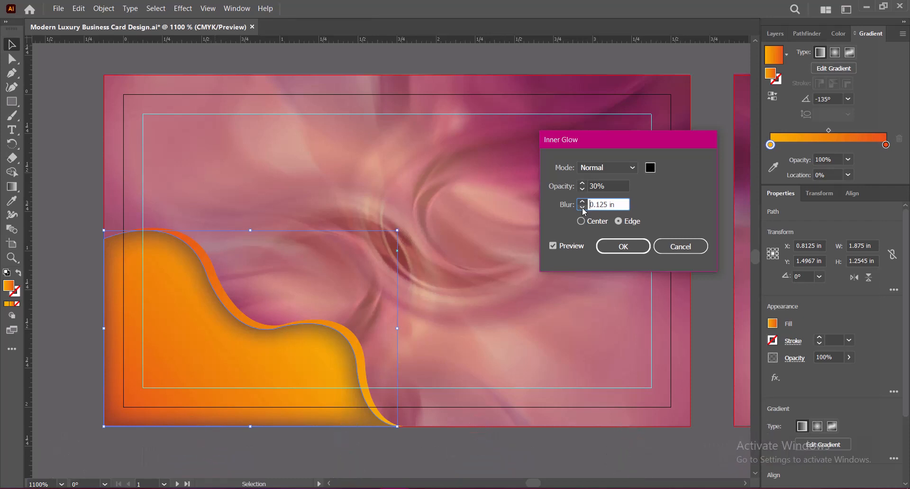
{"action": "left_click", "coordinate": [582, 202]}
{"action": "left_click", "coordinate": [582, 202]}
{"action": "left_click", "coordinate": [581, 207]}
{"action": "left_click", "coordinate": [581, 208]}
{"action": "key", "text": "Right"}
{"action": "key", "text": "Right"}
{"action": "type", "text": "09"}
{"action": "key", "text": "BackSpace"}
{"action": "left_click", "coordinate": [613, 186]}
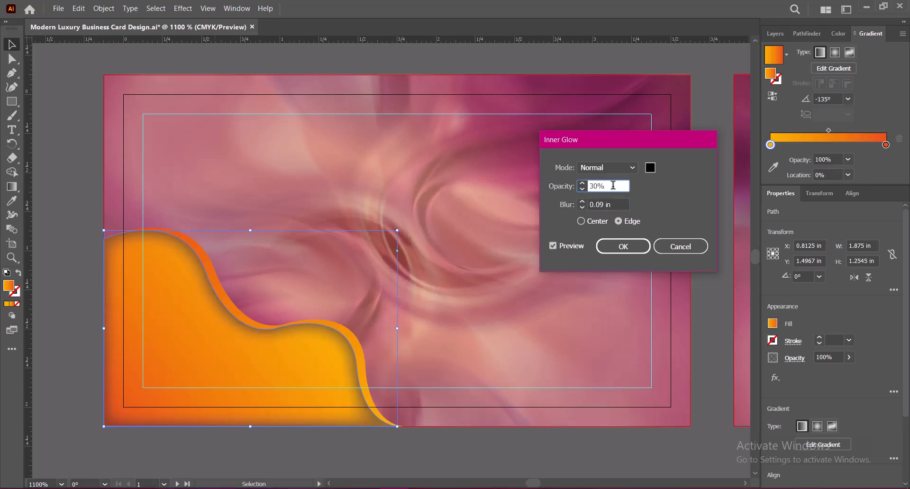
{"action": "left_click", "coordinate": [635, 246]}
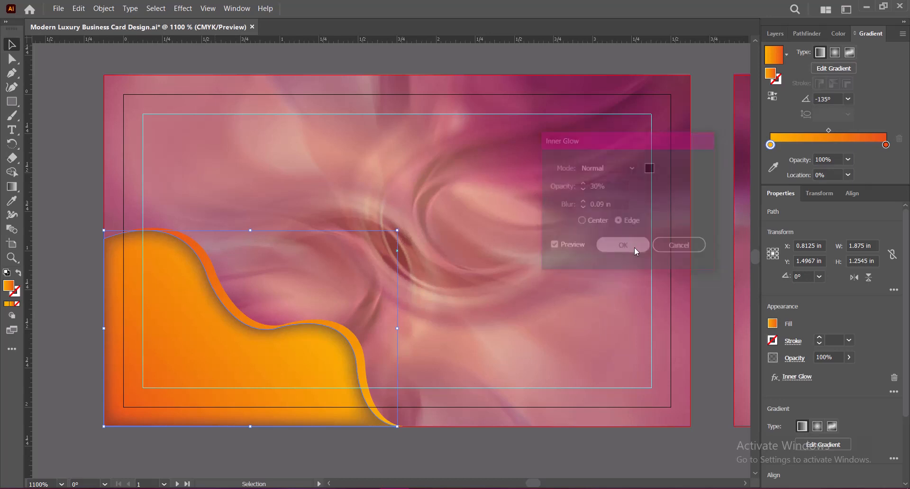
{"action": "left_click", "coordinate": [713, 277]}
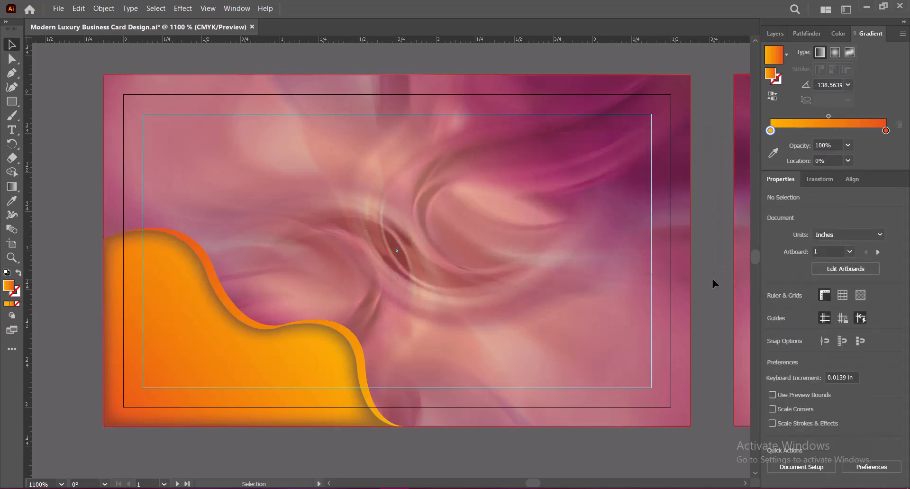
{"action": "key", "text": "ctrl+s"}
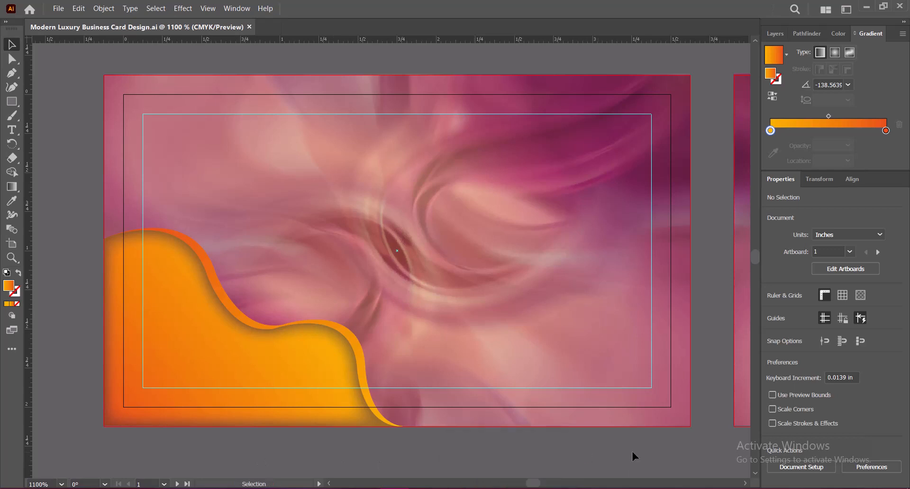
- Group the two overlapping orange wave shapes in the card's lower-left corner
{"action": "left_click", "coordinate": [186, 344]}
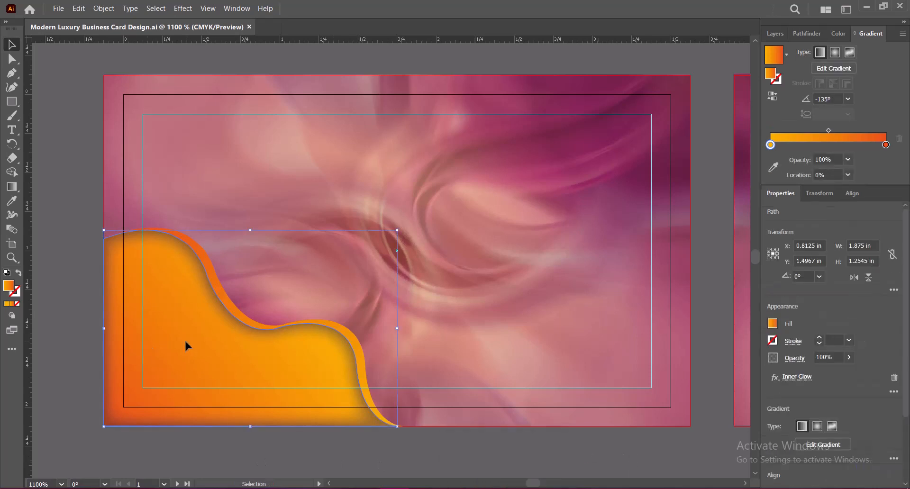
{"action": "left_click_drag", "start_coordinate": [186, 344], "coordinate": [190, 219]}
{"action": "key", "text": "Delete"}
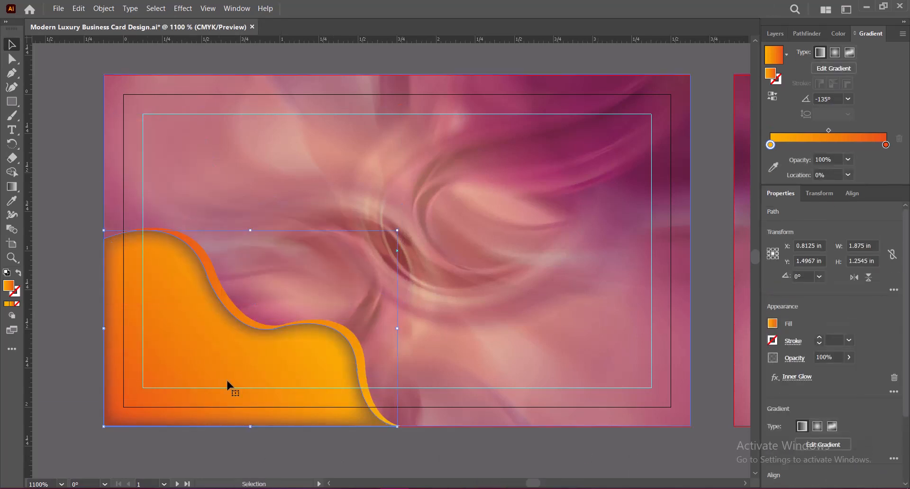
{"action": "left_click", "coordinate": [220, 330]}
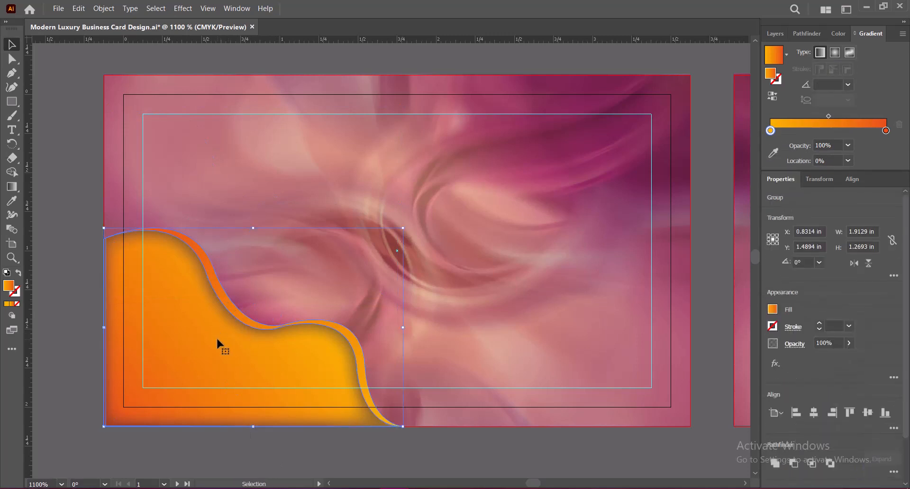
- Duplicate the orange wave group in the card's upper-left area and reflect the copy across the horizontal axis
{"action": "left_click_drag", "start_coordinate": [219, 333], "coordinate": [225, 191]}
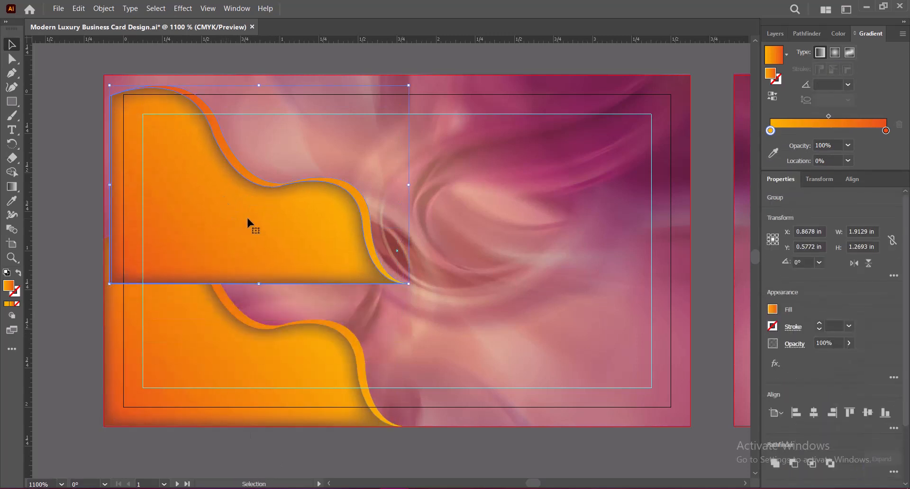
{"action": "right_click", "coordinate": [273, 225]}
{"action": "mouse_move", "coordinate": [365, 343]}
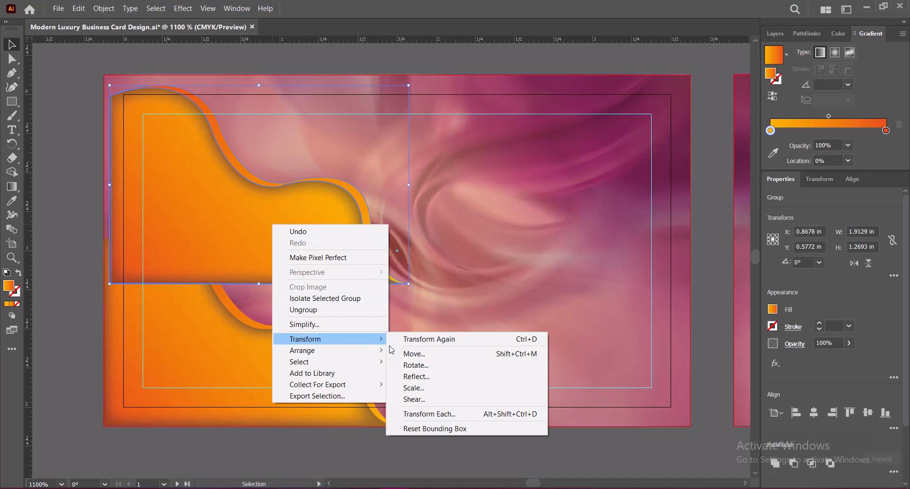
{"action": "left_click", "coordinate": [411, 377]}
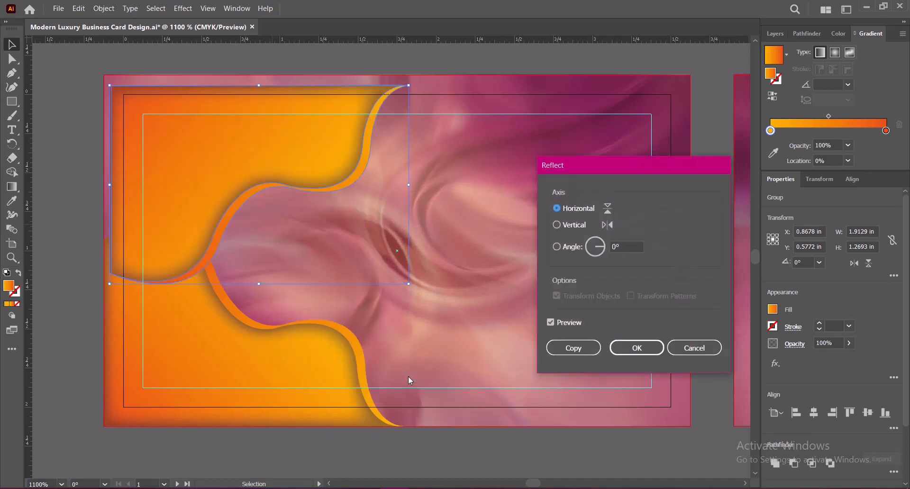
{"action": "left_click", "coordinate": [635, 347]}
- Move the reflected wave group into the card's upper-left corner and save the document
{"action": "left_click_drag", "start_coordinate": [235, 164], "coordinate": [214, 152]}
{"action": "left_click", "coordinate": [382, 416]}
{"action": "left_click", "coordinate": [313, 447]}
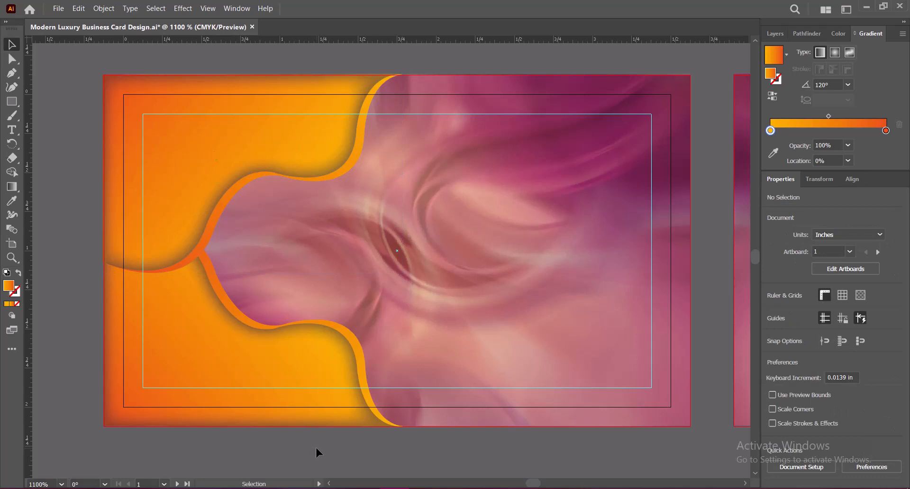
{"action": "key", "text": "ctrl+s"}
{"action": "left_click", "coordinate": [188, 185]}
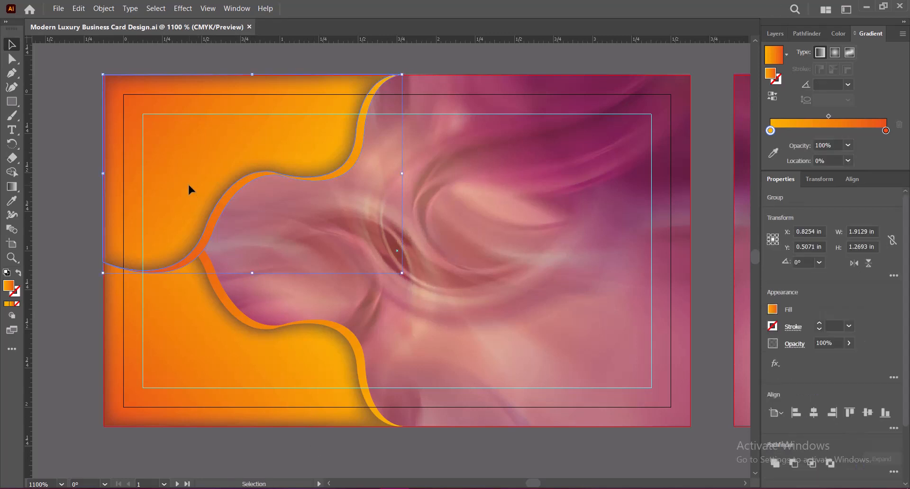
{"action": "left_click_drag", "start_coordinate": [103, 173], "coordinate": [103, 172]}
{"action": "left_click", "coordinate": [77, 254]}
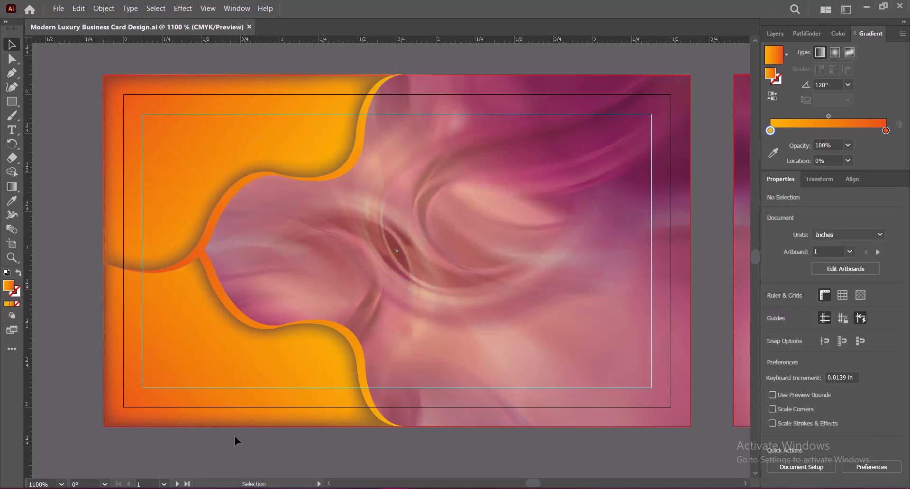
- Narrow the upper and lower orange wave groups together to about 1.57 in wide, keeping them against the card's left edge
{"action": "left_click", "coordinate": [288, 135]}
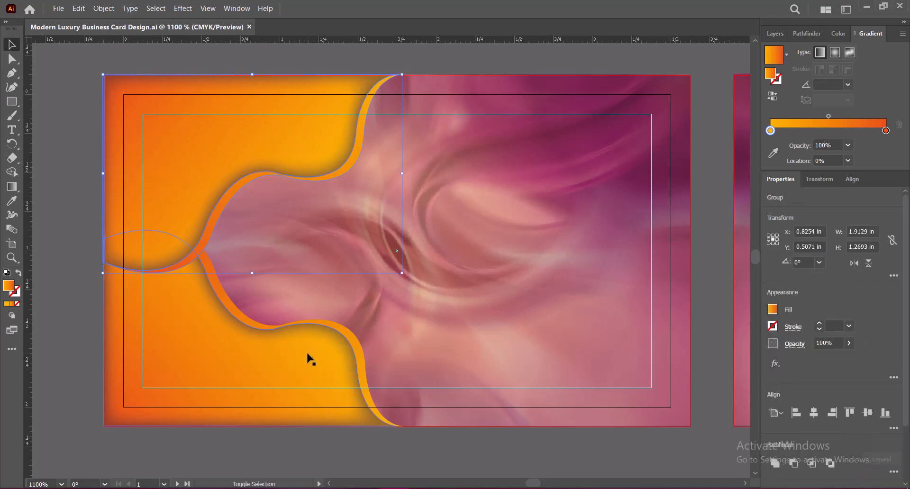
{"action": "mouse_move", "coordinate": [403, 251]}
{"action": "left_mouse_down"}
{"action": "mouse_move", "coordinate": [338, 252]}
{"action": "mouse_move", "coordinate": [349, 252]}
{"action": "left_mouse_up"}
{"action": "left_click", "coordinate": [300, 461]}
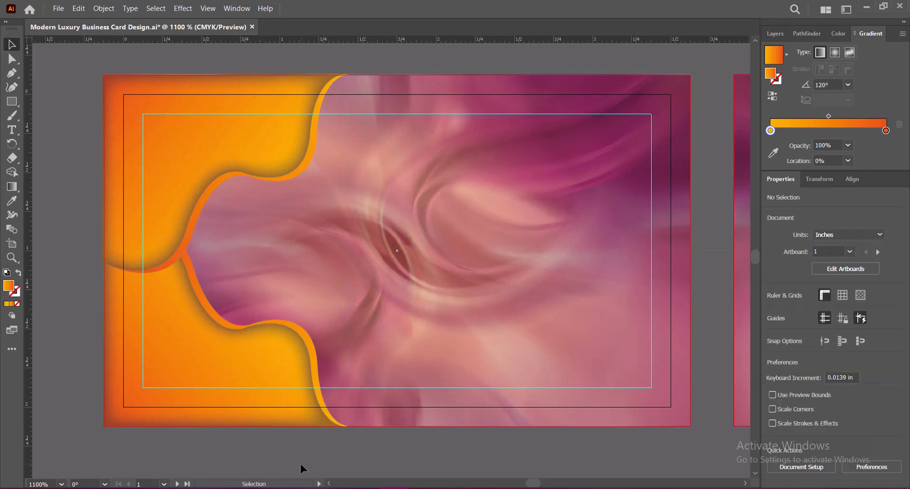
- Duplicate both left wave groups onto the right half of the card and reflect the copies across the vertical axis
{"action": "left_click", "coordinate": [197, 157]}
{"action": "left_click", "coordinate": [198, 332], "text": "shift"}
{"action": "left_click_drag", "start_coordinate": [190, 183], "coordinate": [491, 170]}
{"action": "right_click", "coordinate": [491, 171]}
{"action": "mouse_move", "coordinate": [536, 271]}
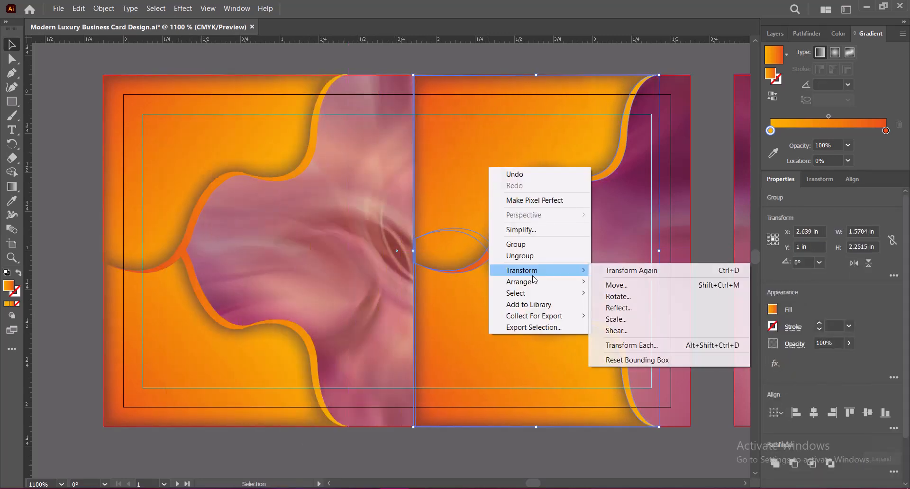
{"action": "left_click", "coordinate": [622, 309]}
{"action": "left_click", "coordinate": [558, 225]}
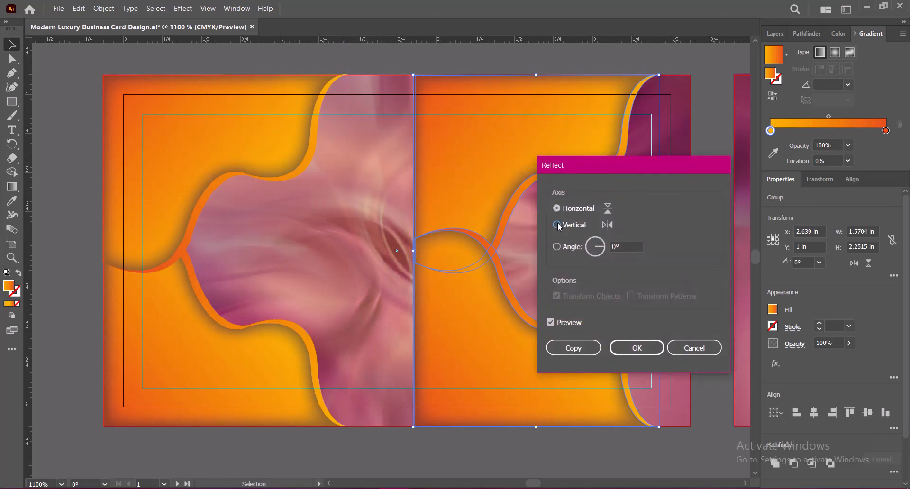
{"action": "left_click", "coordinate": [637, 348]}
- Align the reflected wave groups with the card's right edge and save the document
{"action": "left_click_drag", "start_coordinate": [577, 164], "coordinate": [607, 164]}
{"action": "right_click", "coordinate": [604, 166]}
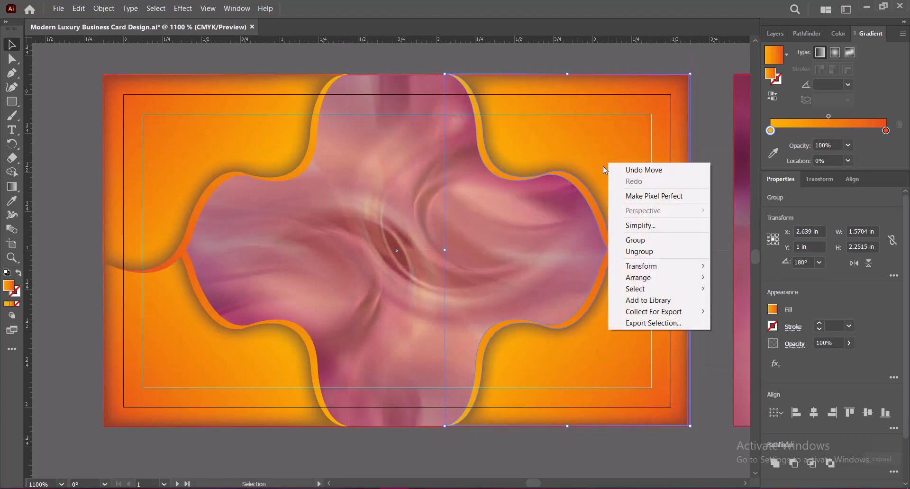
{"action": "left_click", "coordinate": [704, 145]}
{"action": "left_click", "coordinate": [626, 153]}
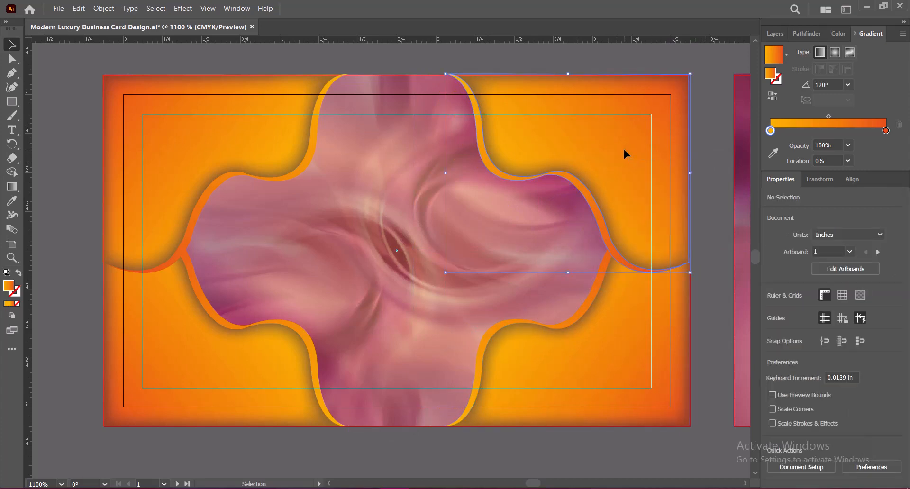
{"action": "left_click_drag", "start_coordinate": [608, 334], "coordinate": [610, 329]}
{"action": "left_click", "coordinate": [702, 307]}
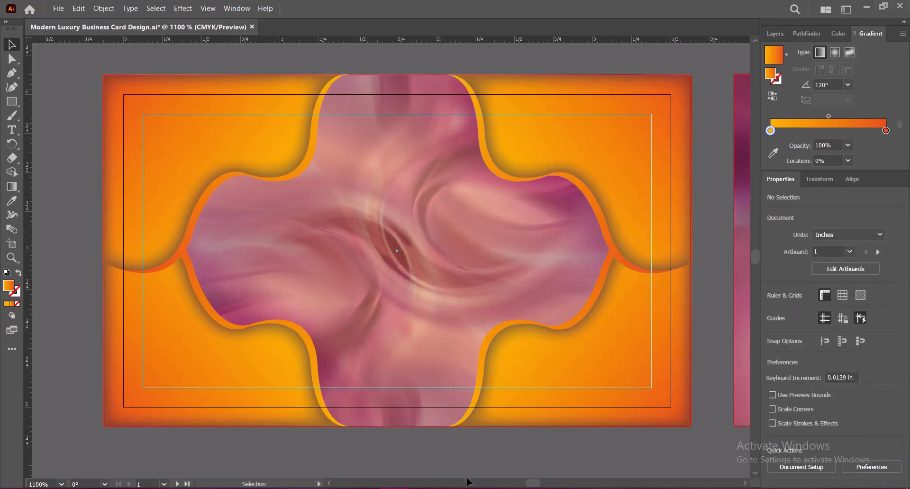
{"action": "key", "text": "ctrl+s"}
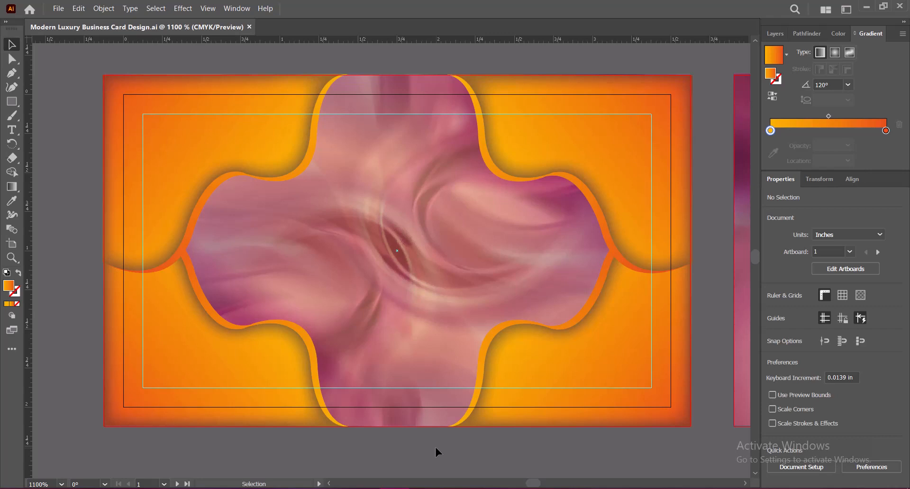
- Narrow the two left wave groups to about 1.42 in wide
{"action": "left_click", "coordinate": [245, 151]}
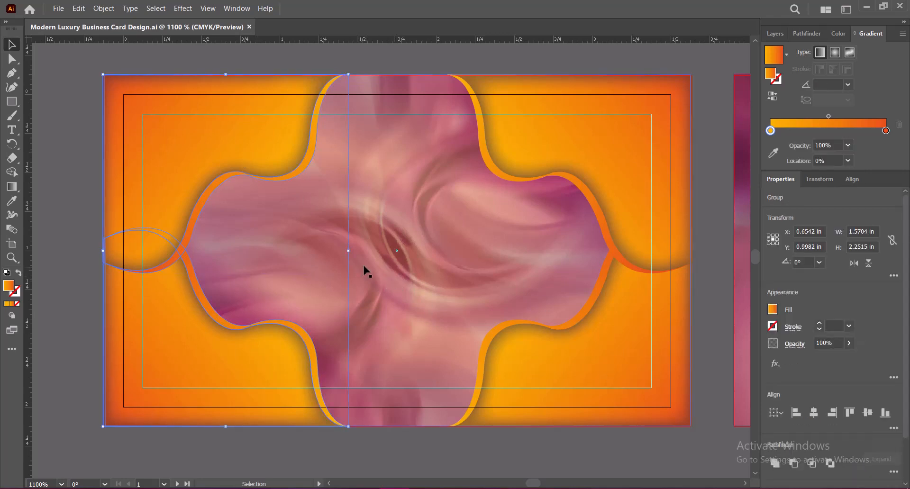
{"action": "left_click_drag", "start_coordinate": [347, 251], "coordinate": [327, 256]}
{"action": "left_click", "coordinate": [329, 451]}
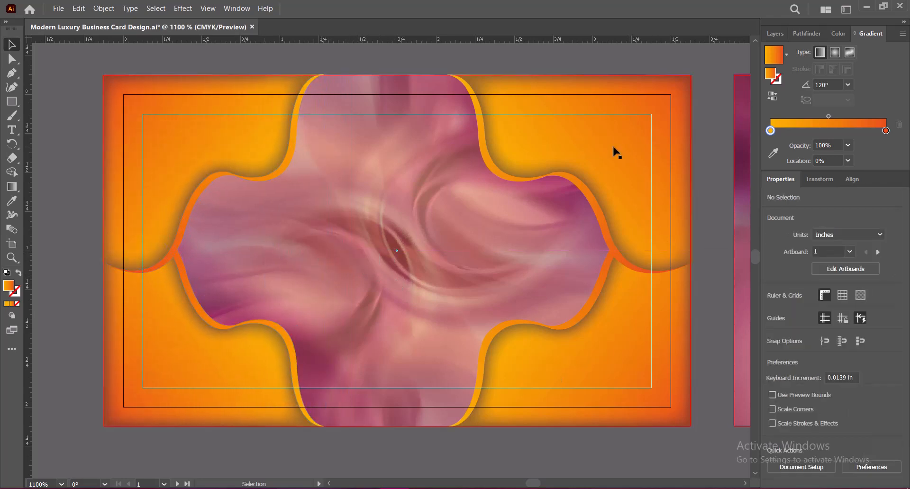
- Narrow the two right wave groups to about 1.27 in wide and delete them
{"action": "left_click", "coordinate": [580, 350]}
{"action": "left_click_drag", "start_coordinate": [447, 251], "coordinate": [495, 247]}
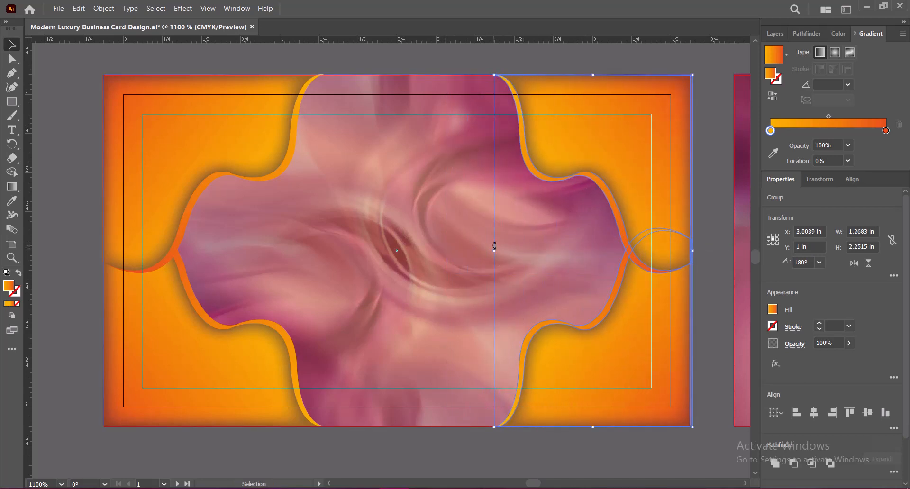
{"action": "key", "text": "Delete"}
- Narrow both left wave groups to about 1.28 in wide
{"action": "left_click", "coordinate": [224, 360]}
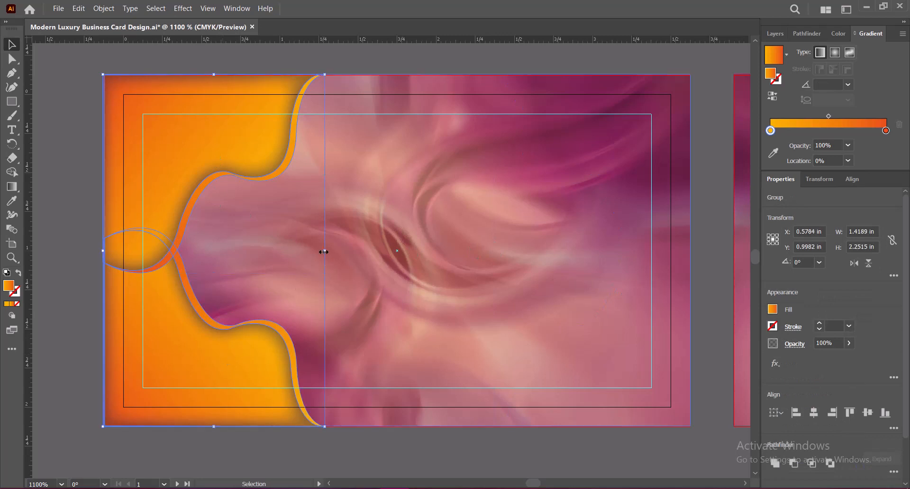
{"action": "left_click_drag", "start_coordinate": [323, 252], "coordinate": [300, 248]}
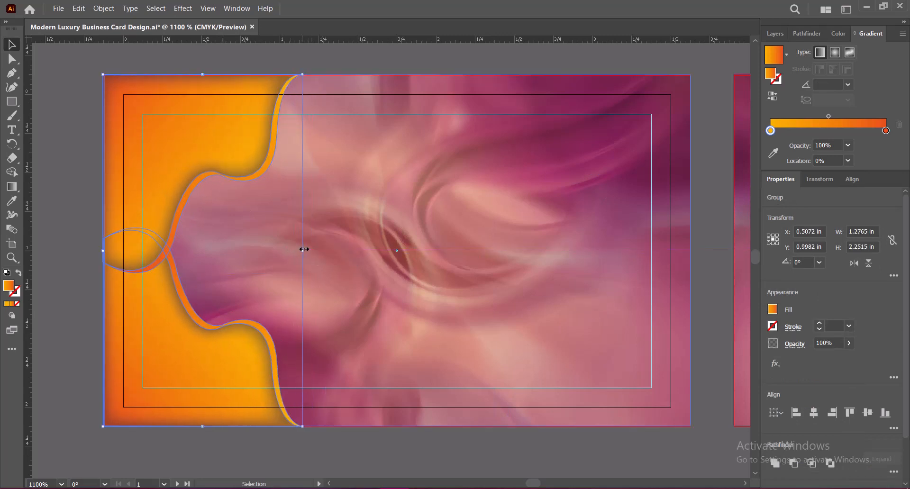
- Duplicate the narrowed left wave groups on the right side of the card and reflect the copies across the vertical axis
{"action": "left_click_drag", "start_coordinate": [168, 183], "coordinate": [528, 181]}
{"action": "right_click", "coordinate": [528, 181]}
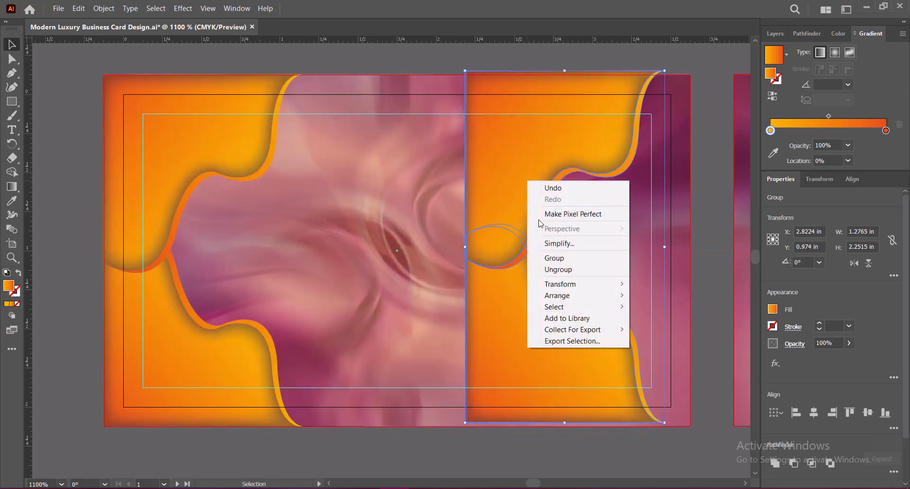
{"action": "mouse_move", "coordinate": [574, 284]}
{"action": "left_click", "coordinate": [657, 322]}
{"action": "left_click", "coordinate": [640, 348]}
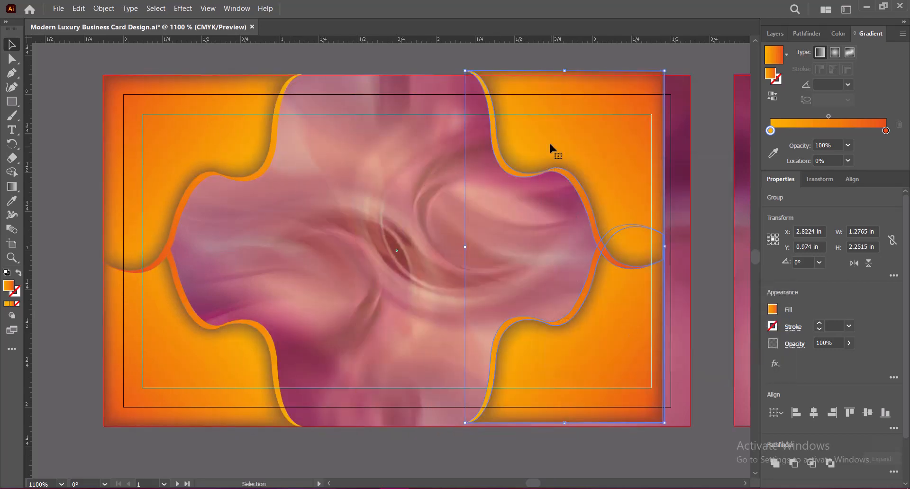
- Fit the mirrored wave groups into the card's right corners and save the document
{"action": "left_click_drag", "start_coordinate": [549, 141], "coordinate": [575, 153]}
{"action": "left_click", "coordinate": [448, 442]}
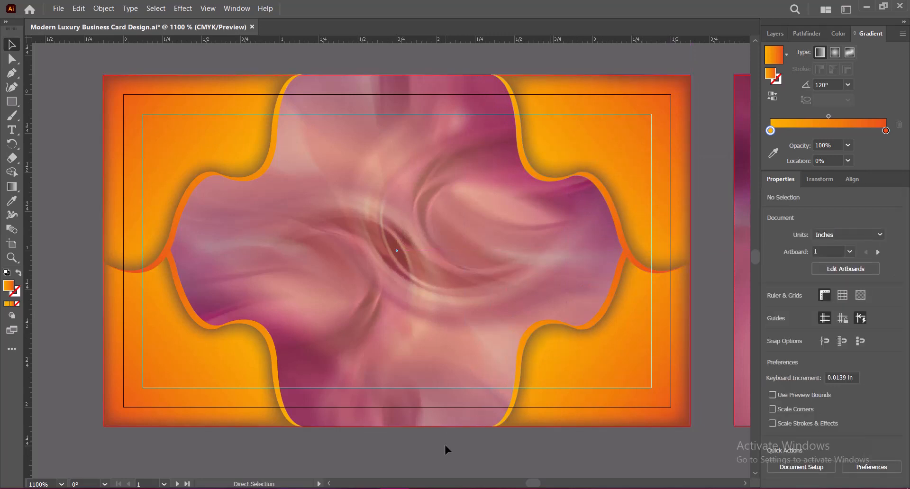
{"action": "key", "text": "ctrl+s"}
- Paste the mandala image onto the card and nudge it up to Y 1.0634 in
{"action": "key", "text": "ctrl+v"}
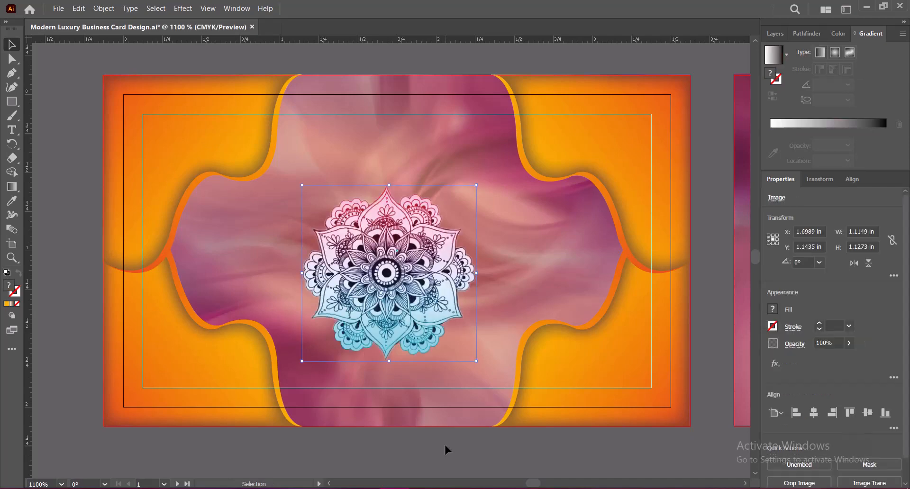
{"action": "key", "text": "Up"}
{"action": "key", "text": "Up"}
- Adjust the mandala image's color balance with preview on, using Cyan -51, Magenta 16, Yellow 52 and Black 22
{"action": "left_click", "coordinate": [78, 9]}
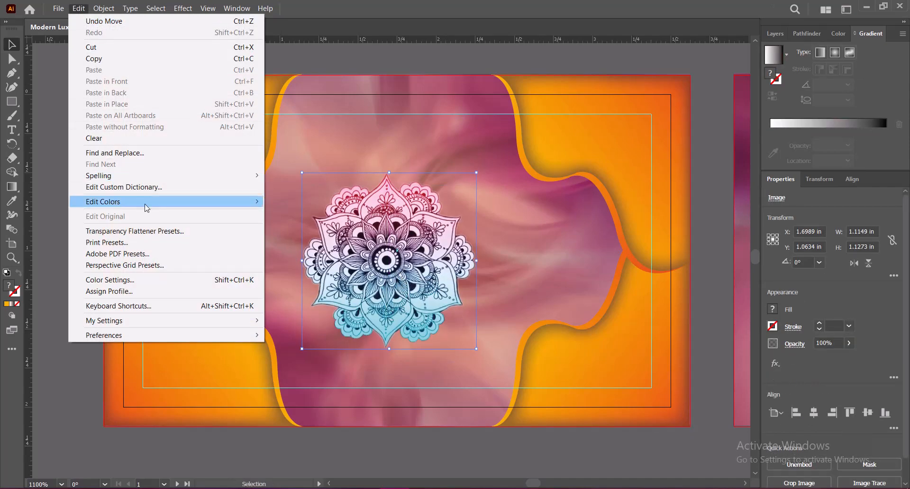
{"action": "left_click", "coordinate": [79, 8]}
{"action": "left_click", "coordinate": [80, 8]}
{"action": "mouse_move", "coordinate": [234, 208]}
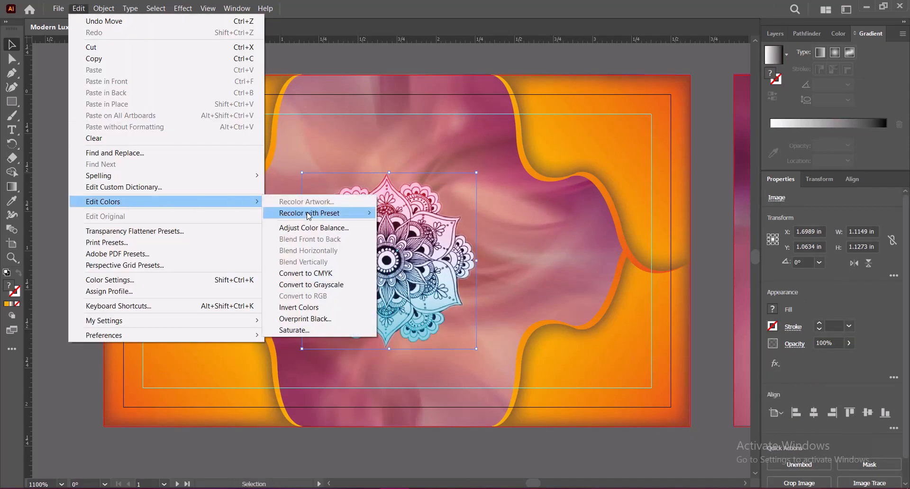
{"action": "left_click", "coordinate": [303, 230]}
{"action": "left_click", "coordinate": [594, 234]}
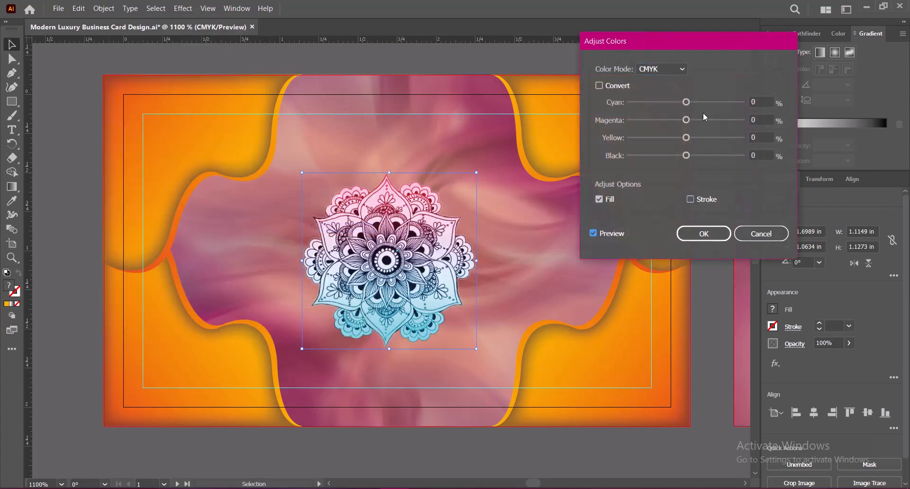
{"action": "left_click_drag", "start_coordinate": [686, 102], "coordinate": [698, 156]}
{"action": "left_click_drag", "start_coordinate": [684, 120], "coordinate": [659, 108]}
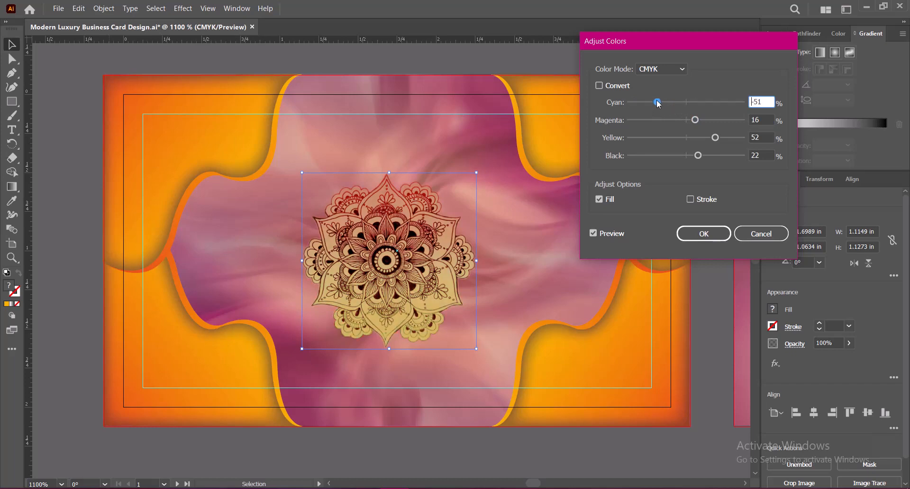
- Refine the mandala's color balance to Magenta 21, Yellow 63 and Black 21, and apply it
{"action": "left_click_drag", "start_coordinate": [695, 121], "coordinate": [727, 141]}
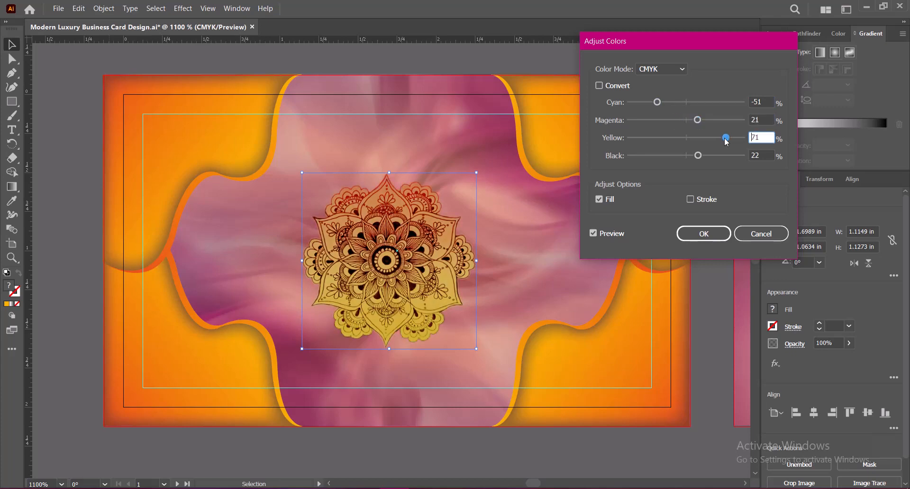
{"action": "double_click", "coordinate": [747, 138]}
{"action": "type", "text": "63"}
{"action": "key", "text": "Tab"}
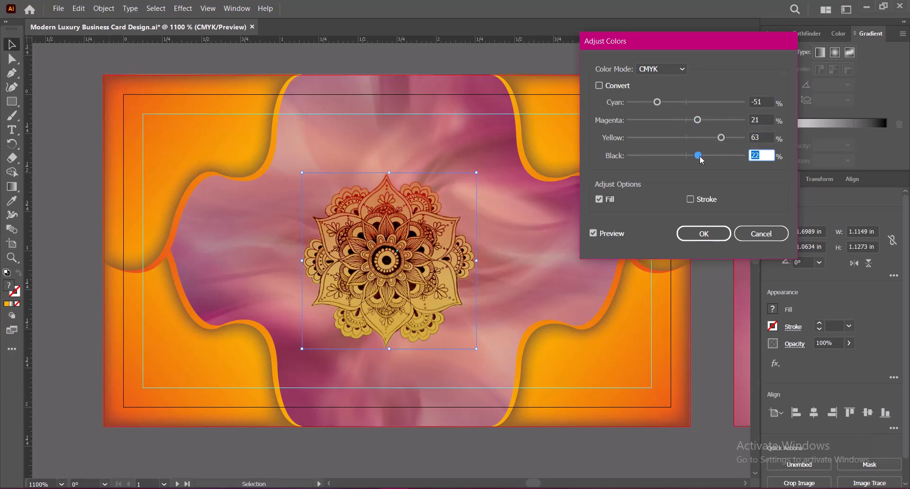
{"action": "type", "text": "21"}
{"action": "left_click", "coordinate": [704, 233]}
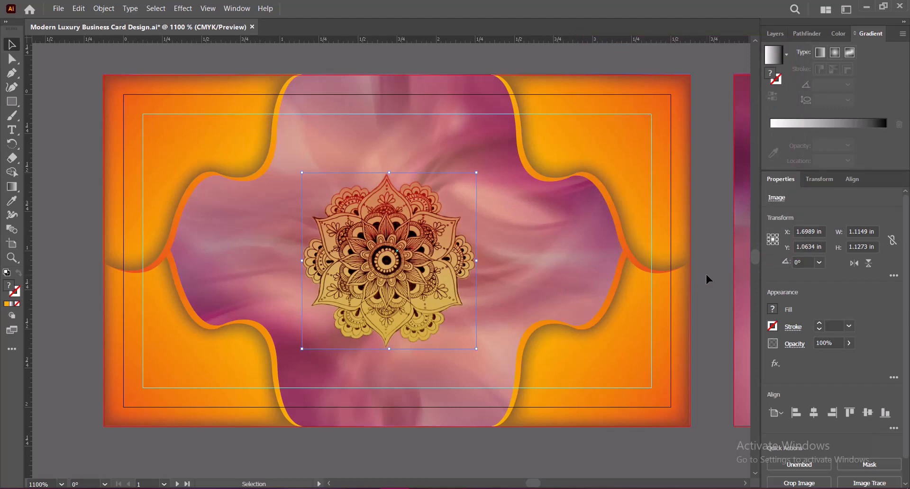
- Set up an Outer Glow effect on the mandala with Multiply mode and a 0.125 in blur
{"action": "left_click", "coordinate": [183, 8]}
{"action": "mouse_move", "coordinate": [212, 165]}
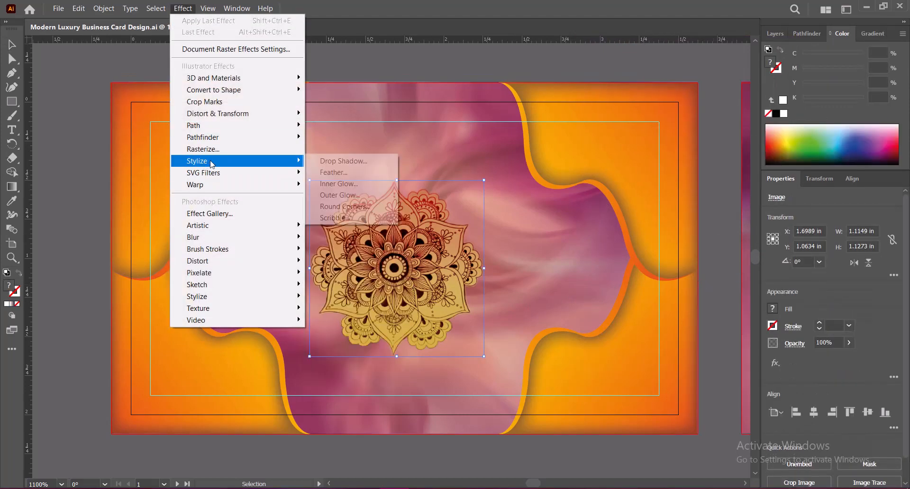
{"action": "left_click", "coordinate": [339, 195]}
{"action": "left_click", "coordinate": [260, 138]}
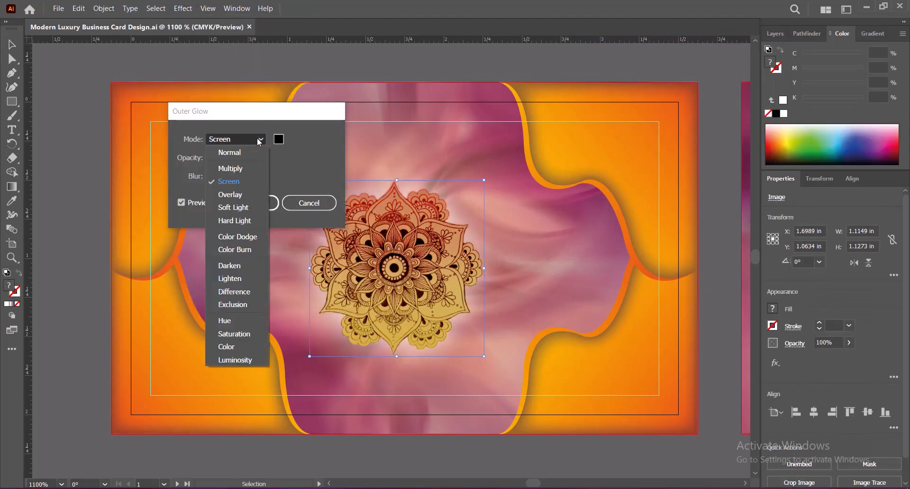
{"action": "left_click", "coordinate": [233, 183]}
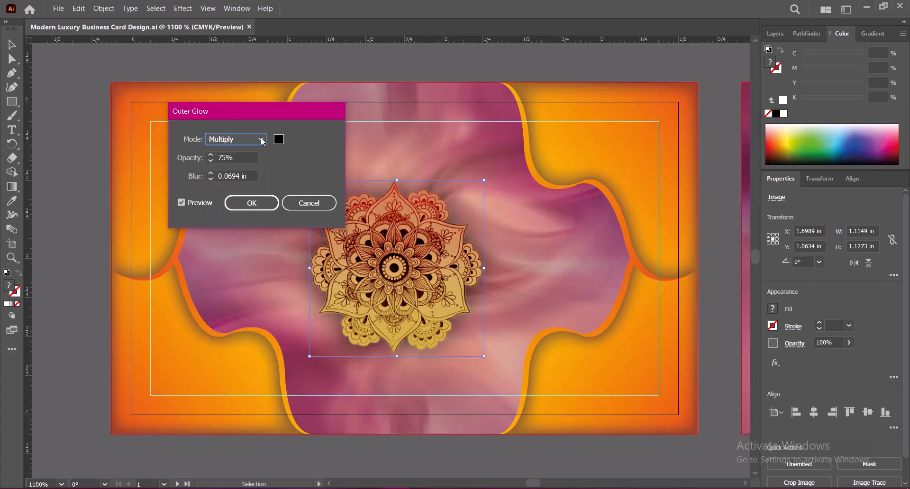
{"action": "left_click", "coordinate": [210, 174]}
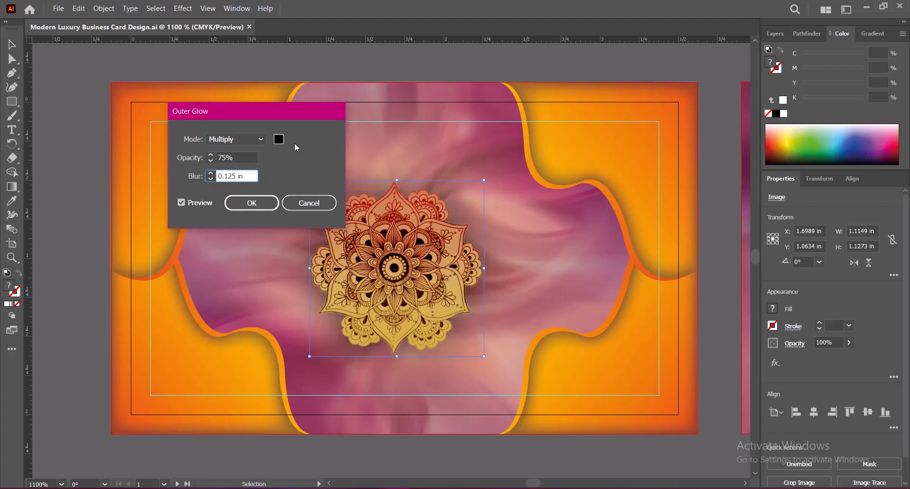
- Give the mandala's outer glow a black color, Soft Light mode and 100% opacity, and apply it
{"action": "left_click", "coordinate": [279, 140]}
{"action": "left_click_drag", "start_coordinate": [571, 298], "coordinate": [575, 335]}
{"action": "left_click", "coordinate": [855, 189]}
{"action": "left_click", "coordinate": [250, 144]}
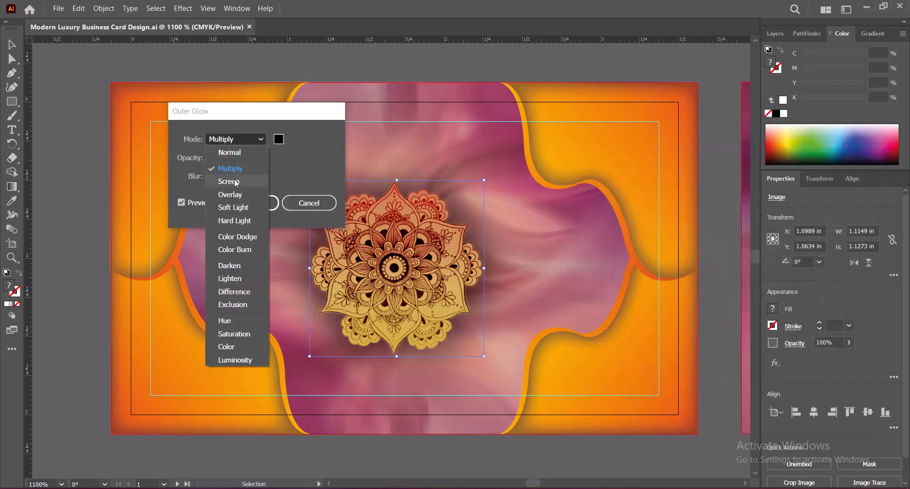
{"action": "left_click", "coordinate": [237, 184]}
{"action": "left_click", "coordinate": [251, 142]}
{"action": "left_click", "coordinate": [238, 212]}
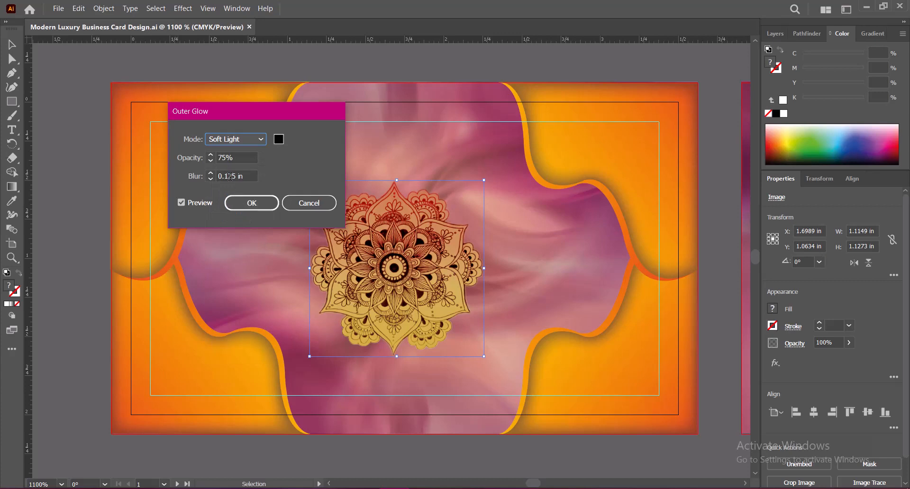
{"action": "key", "text": "Tab"}
{"action": "type", "text": "100"}
{"action": "left_click", "coordinate": [251, 176]}
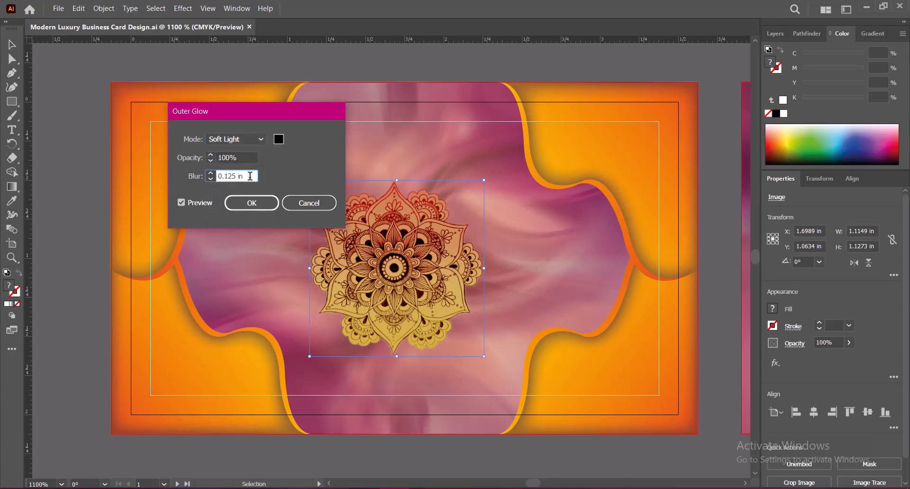
{"action": "left_click", "coordinate": [252, 202]}
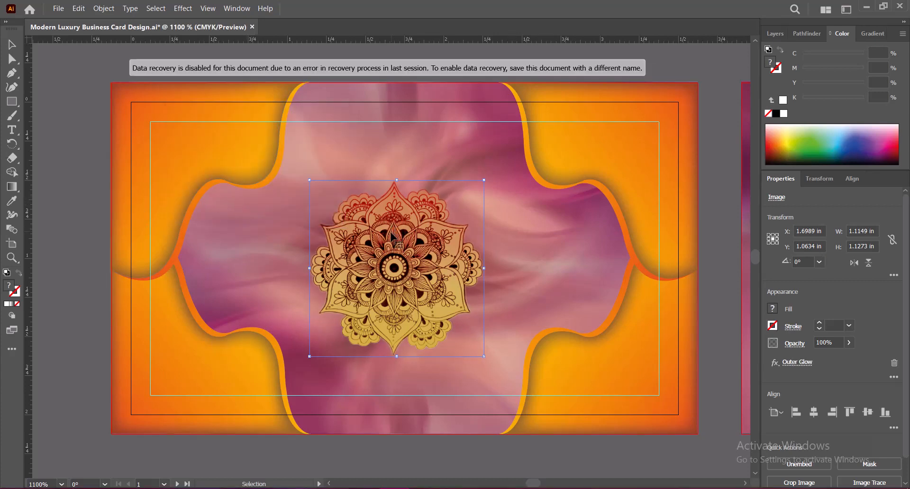
- Move the mandala onto the left half of the card, at about X 0.97 in and Y 1.13 in
{"action": "left_click", "coordinate": [715, 268]}
{"action": "left_click", "coordinate": [401, 258]}
{"action": "left_click_drag", "start_coordinate": [401, 258], "coordinate": [289, 274]}
- Send the mandala backward until it sits behind the orange wave groups, and save the document
{"action": "right_click", "coordinate": [267, 284]}
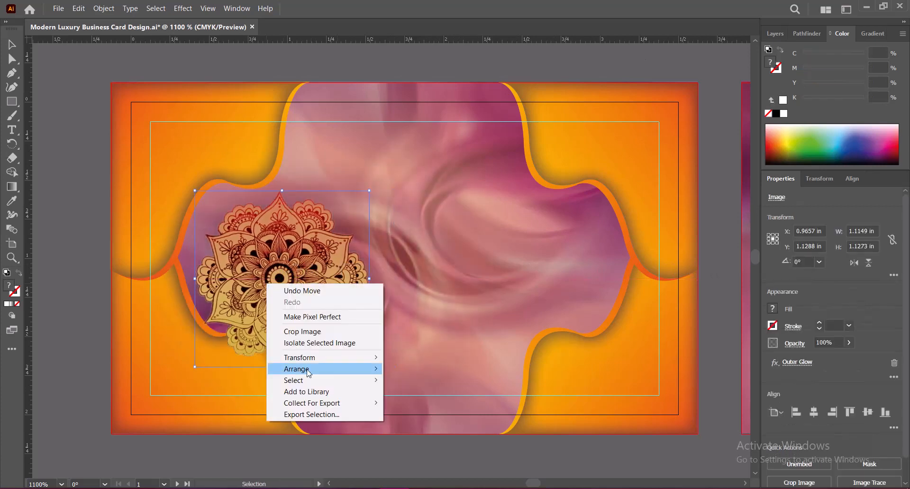
{"action": "mouse_move", "coordinate": [309, 370]}
{"action": "left_click", "coordinate": [425, 392]}
{"action": "right_click", "coordinate": [276, 289]}
{"action": "left_click", "coordinate": [429, 397]}
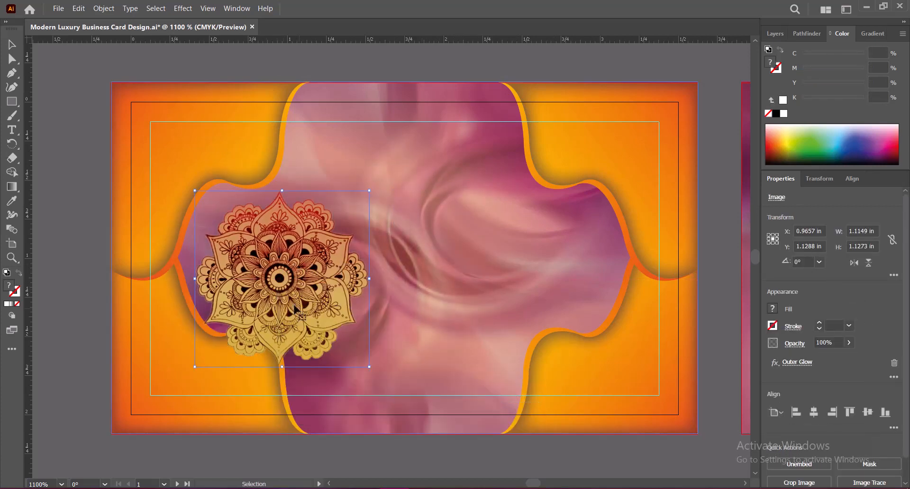
{"action": "right_click", "coordinate": [283, 296]}
{"action": "mouse_move", "coordinate": [336, 386]}
{"action": "left_click", "coordinate": [467, 404]}
{"action": "right_click", "coordinate": [293, 290]}
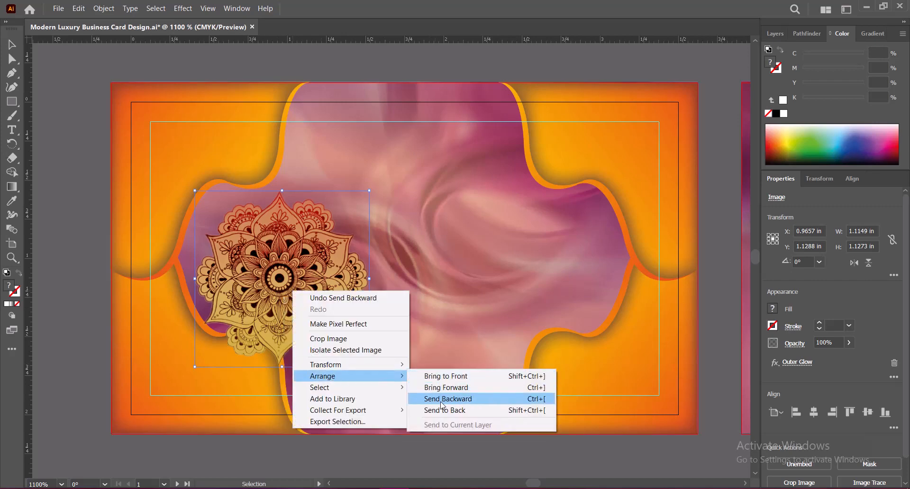
{"action": "left_click", "coordinate": [457, 398]}
{"action": "key", "text": "ctrl+s"}
- Place the mandala behind the lower-left wave and enlarge it to about 1.24 by 1.25 in
{"action": "left_click_drag", "start_coordinate": [275, 294], "coordinate": [298, 316]}
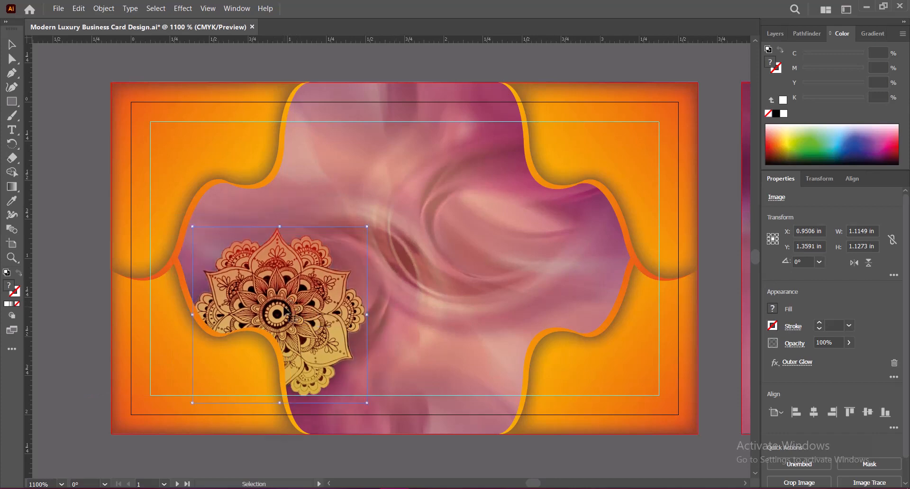
{"action": "left_click_drag", "start_coordinate": [192, 227], "coordinate": [158, 208]}
{"action": "left_click_drag", "start_coordinate": [313, 309], "coordinate": [299, 326]}
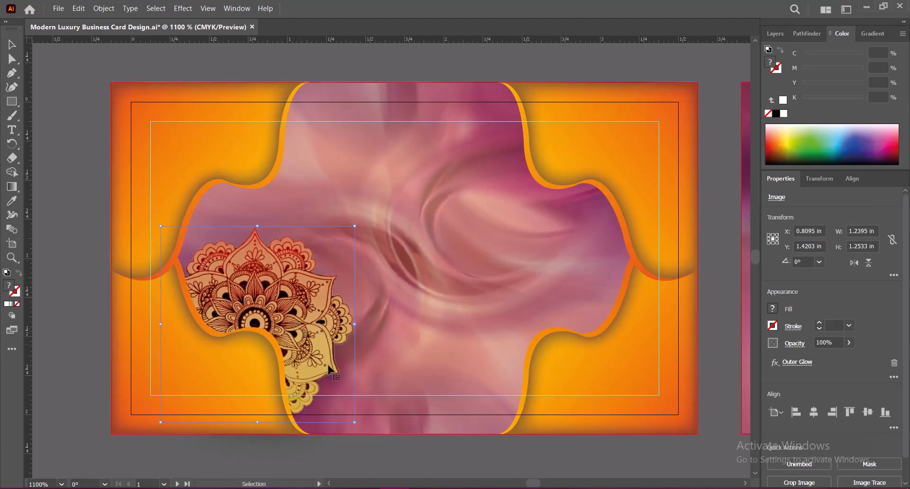
{"action": "left_click", "coordinate": [366, 457]}
- Change the color of the mandala's outer glow to yellow
{"action": "left_click", "coordinate": [309, 325]}
{"action": "left_click", "coordinate": [797, 362]}
{"action": "left_click_drag", "start_coordinate": [308, 112], "coordinate": [619, 107]}
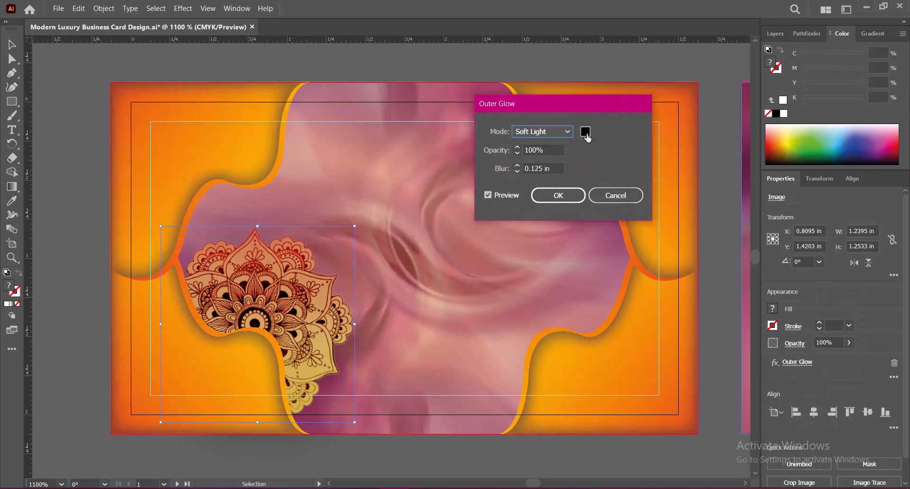
{"action": "left_click", "coordinate": [585, 132]}
{"action": "left_click", "coordinate": [702, 237]}
{"action": "left_click", "coordinate": [734, 181]}
{"action": "left_click", "coordinate": [841, 187]}
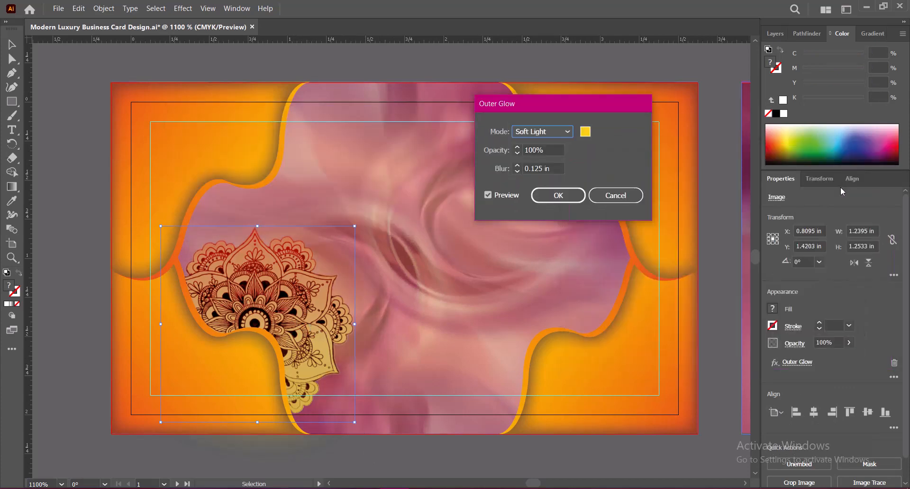
{"action": "left_click", "coordinate": [559, 195]}
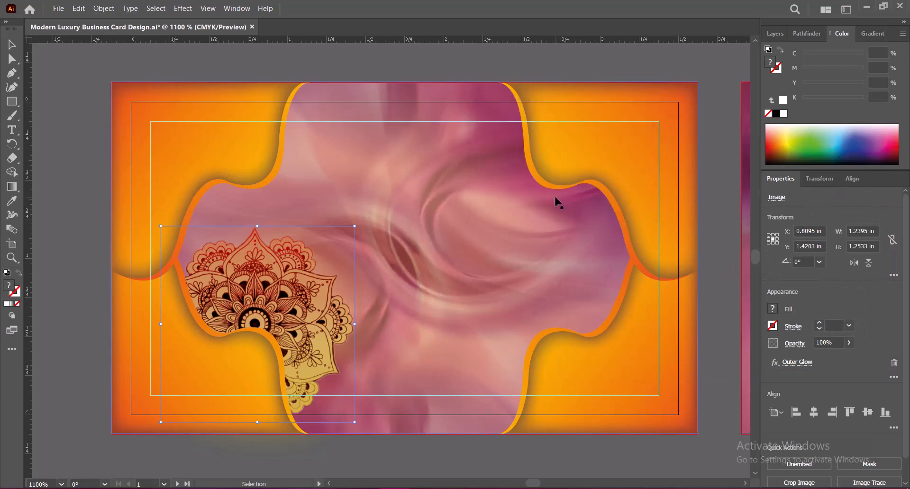
- Reduce the lower-left mandala's opacity to 39%
{"action": "left_click", "coordinate": [849, 343]}
{"action": "left_click_drag", "start_coordinate": [851, 357], "coordinate": [823, 362]}
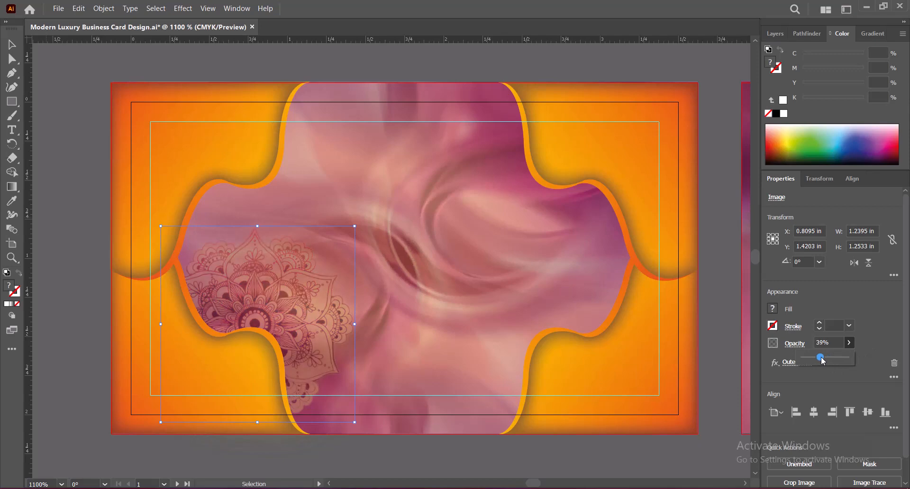
{"action": "left_click", "coordinate": [878, 319]}
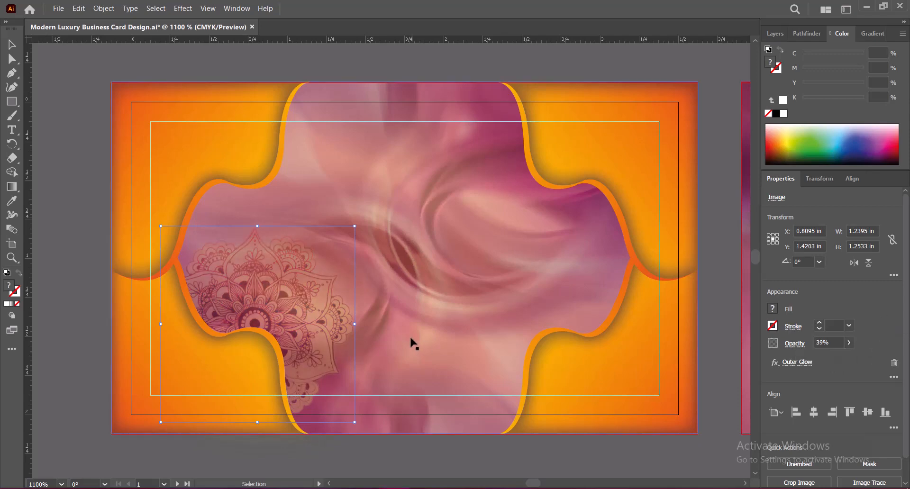
- Duplicate the mandala behind the card's upper-right wave and enlarge the copy to about 1.55 by 1.57 in
{"action": "left_click_drag", "start_coordinate": [283, 314], "coordinate": [470, 222]}
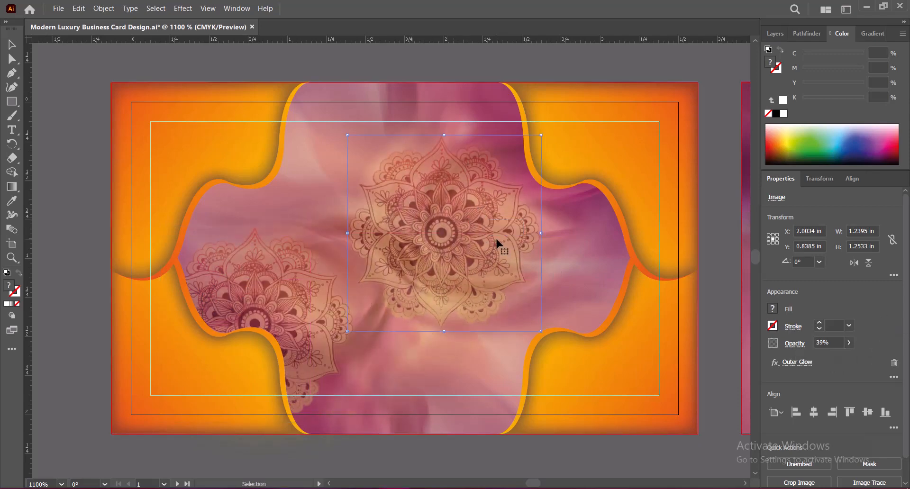
{"action": "left_click_drag", "start_coordinate": [444, 334], "coordinate": [444, 382]}
{"action": "left_click_drag", "start_coordinate": [462, 267], "coordinate": [523, 210]}
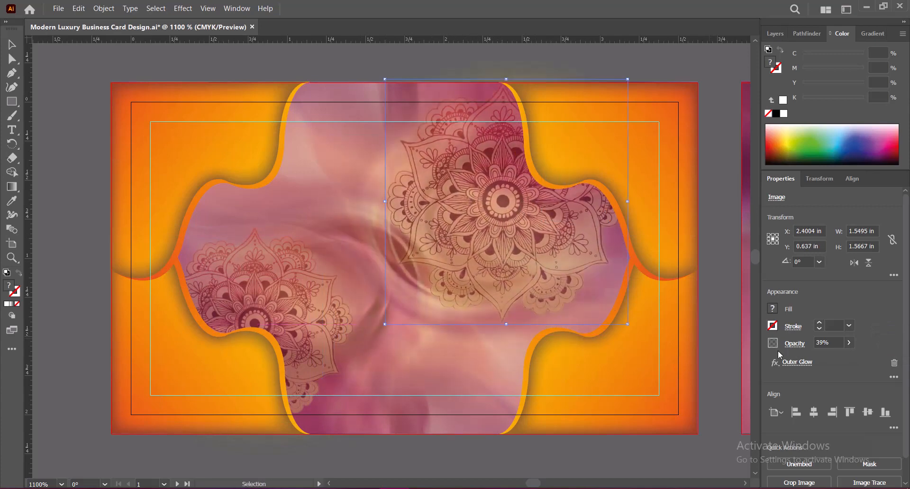
- Try 60% opacity on the upper-right mandala, and settle on 45%
{"action": "left_click", "coordinate": [805, 343]}
{"action": "key", "text": "Return"}
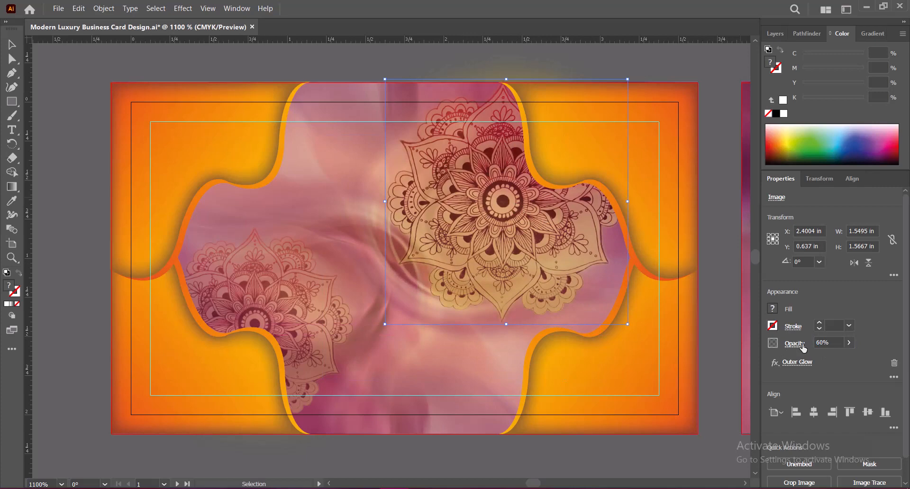
{"action": "left_click", "coordinate": [805, 341]}
{"action": "type", "text": "45"}
{"action": "key", "text": "Return"}
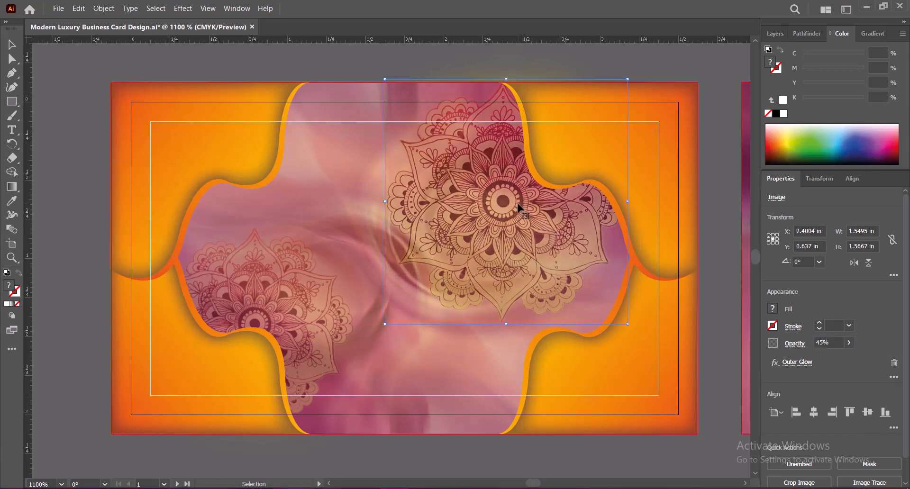
- Lower the upper-right mandala to about Y 0.66 in and reflect it across the horizontal axis
{"action": "left_click_drag", "start_coordinate": [518, 205], "coordinate": [514, 216]}
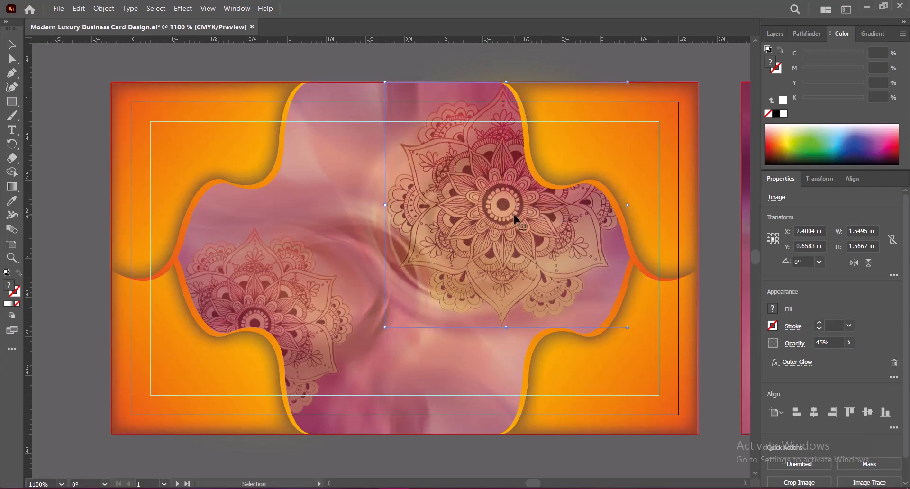
{"action": "right_click", "coordinate": [515, 212]}
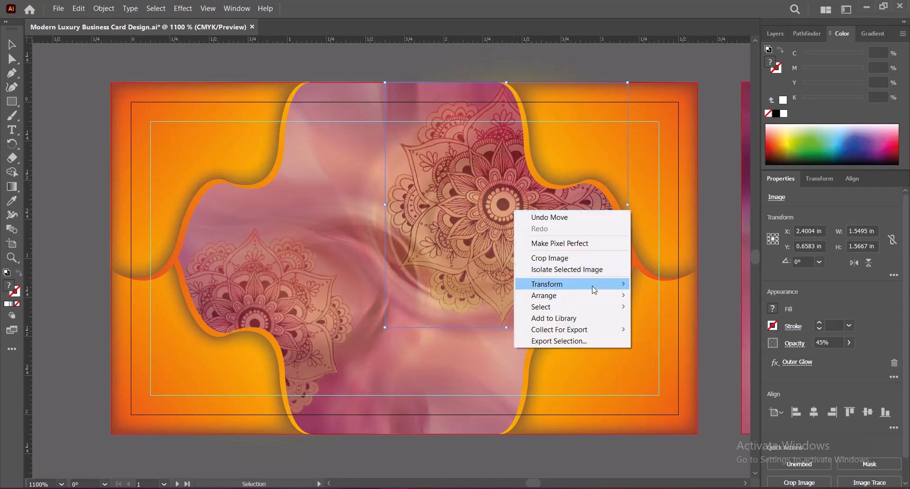
{"action": "mouse_move", "coordinate": [594, 289]}
{"action": "left_click", "coordinate": [659, 322]}
{"action": "left_click", "coordinate": [576, 209]}
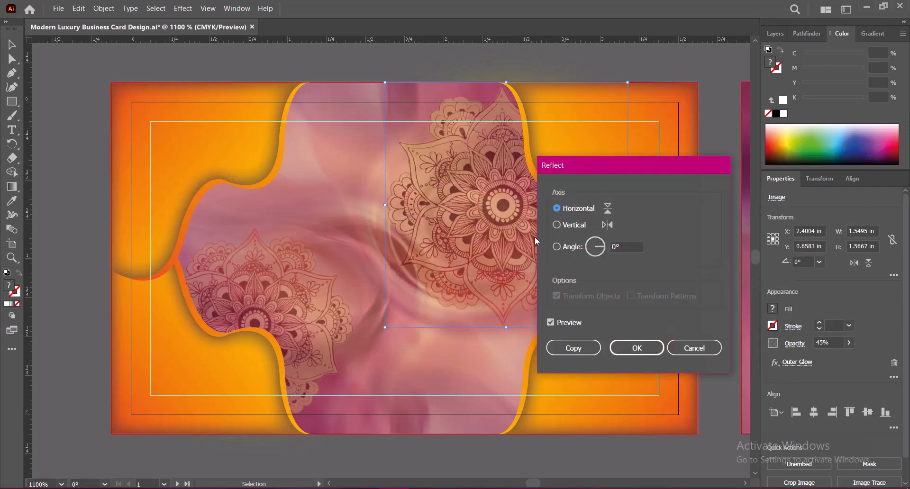
{"action": "left_click", "coordinate": [645, 345]}
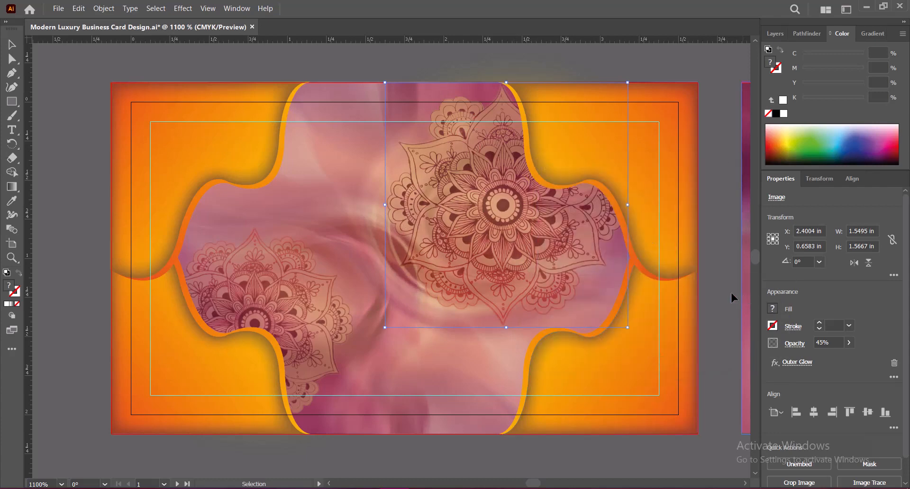
- Shrink the upper-right mandala to about 1.47 by 1.48 in and nudge it down to Y 0.63 in
{"action": "mouse_move", "coordinate": [385, 327]}
{"action": "left_mouse_down"}
{"action": "mouse_move", "coordinate": [405, 318]}
{"action": "mouse_move", "coordinate": [394, 314]}
{"action": "left_mouse_up"}
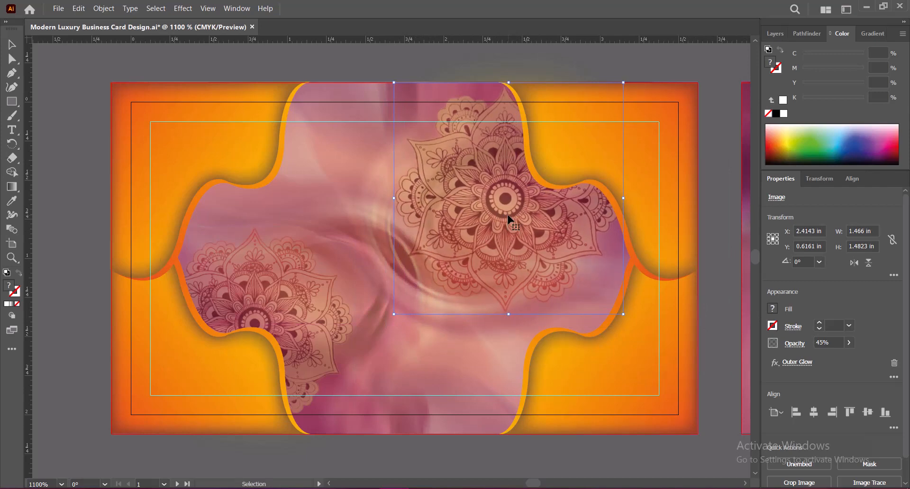
{"action": "key", "text": "Down"}
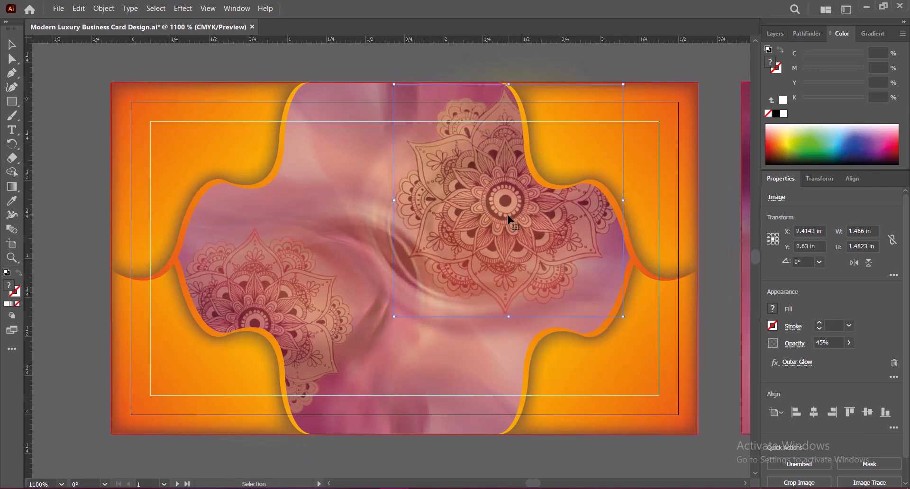
- Place a copy of the lower-left mandala, shrunk to about 0.57 by 0.58 in, behind the card's lower-right wave and save the file
{"action": "left_click", "coordinate": [721, 272]}
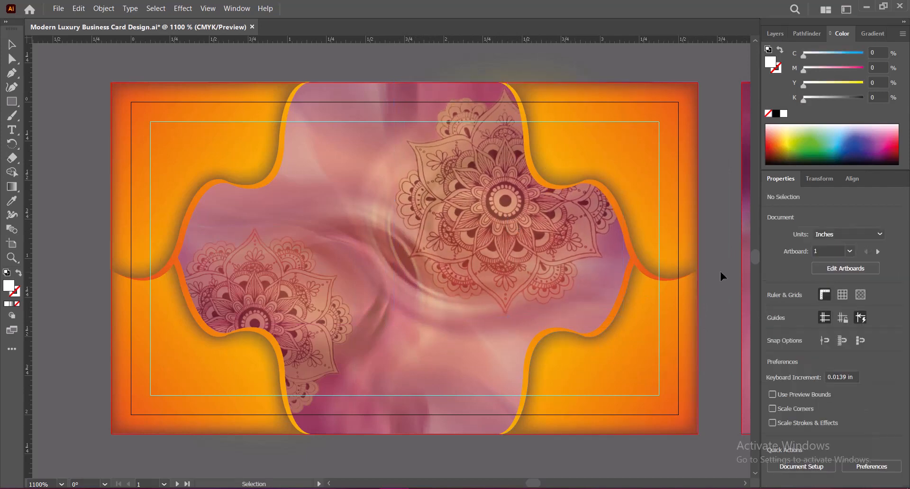
{"action": "left_click", "coordinate": [510, 219]}
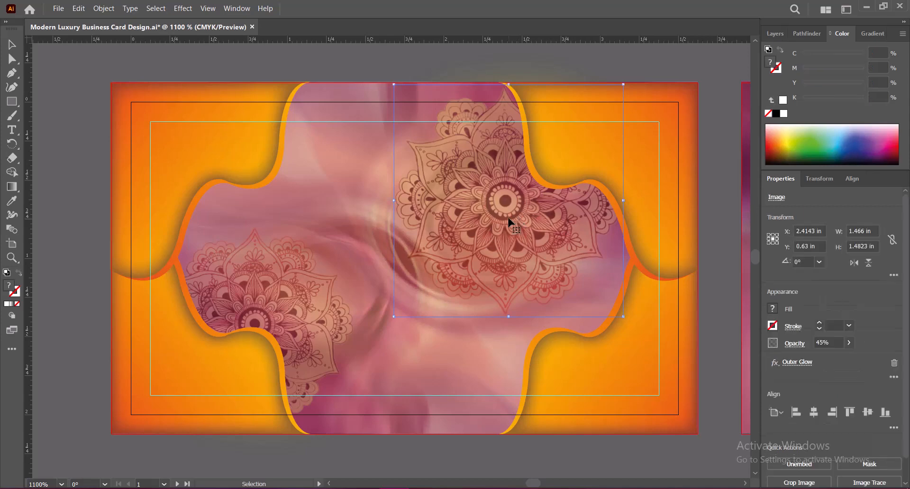
{"action": "left_click_drag", "start_coordinate": [267, 307], "coordinate": [464, 356]}
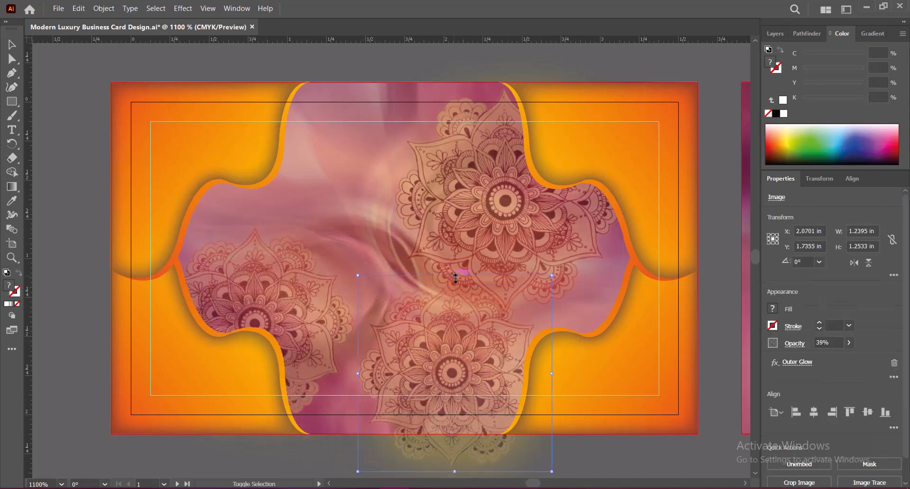
{"action": "left_click_drag", "start_coordinate": [455, 275], "coordinate": [455, 382]}
{"action": "left_click_drag", "start_coordinate": [460, 427], "coordinate": [515, 369]}
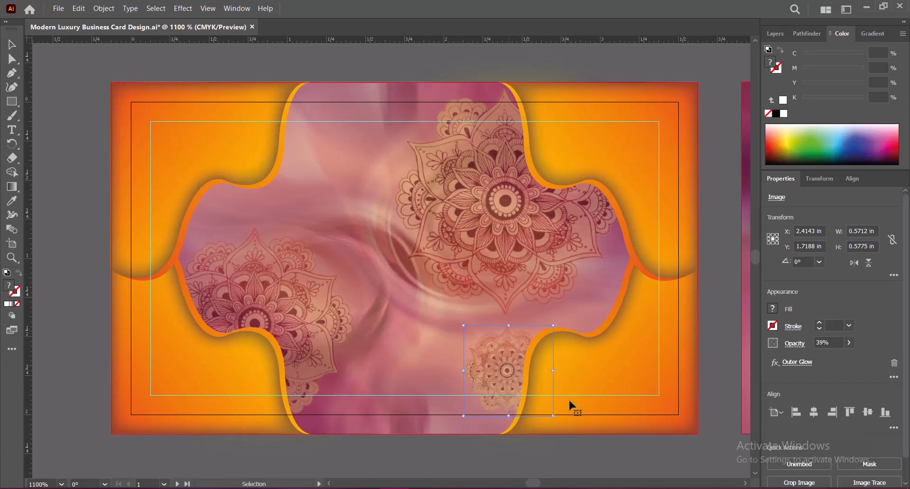
{"action": "left_click", "coordinate": [715, 378]}
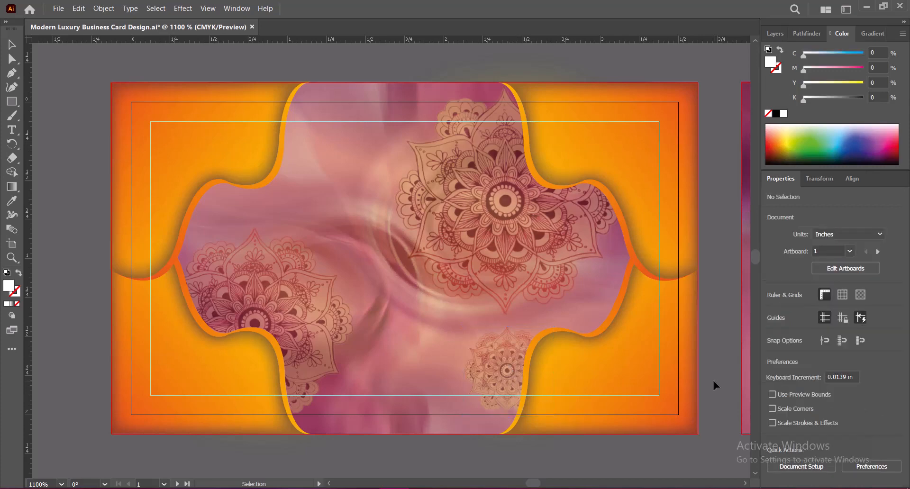
{"action": "key", "text": "ctrl+s"}
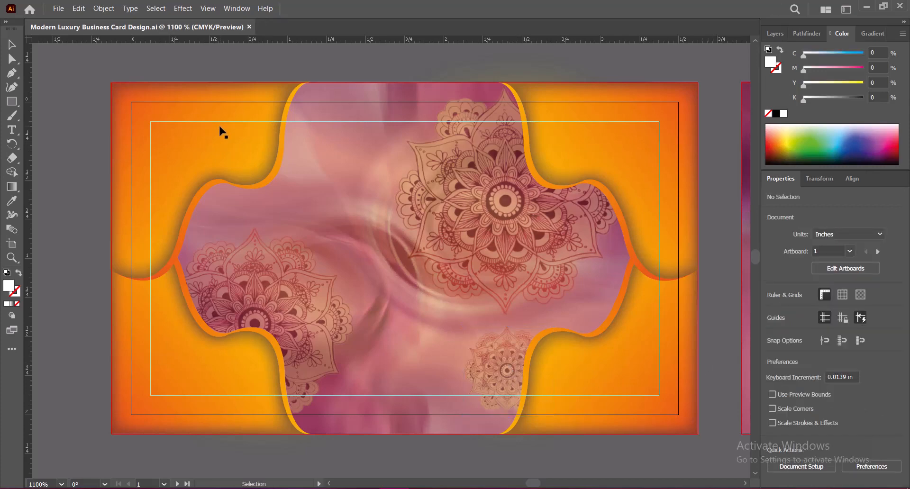
- Group the card's left-hand waves and start a Drop Shadow effect on them in Soft Light mode
{"action": "left_click", "coordinate": [219, 133]}
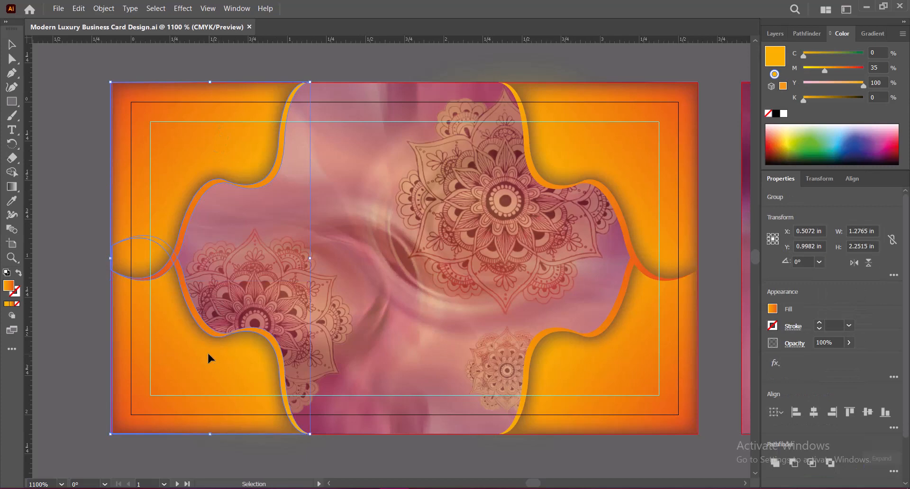
{"action": "key", "text": "ctrl+g"}
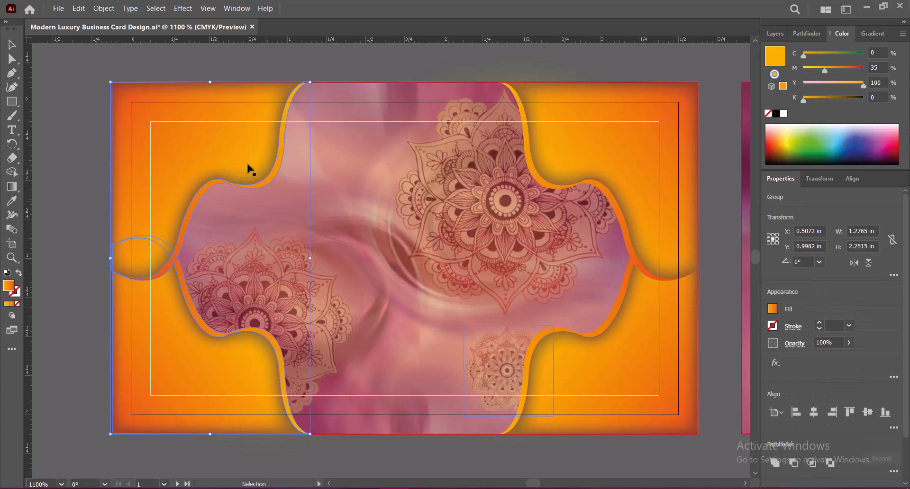
{"action": "left_click", "coordinate": [183, 8]}
{"action": "mouse_move", "coordinate": [213, 230]}
{"action": "mouse_move", "coordinate": [231, 164]}
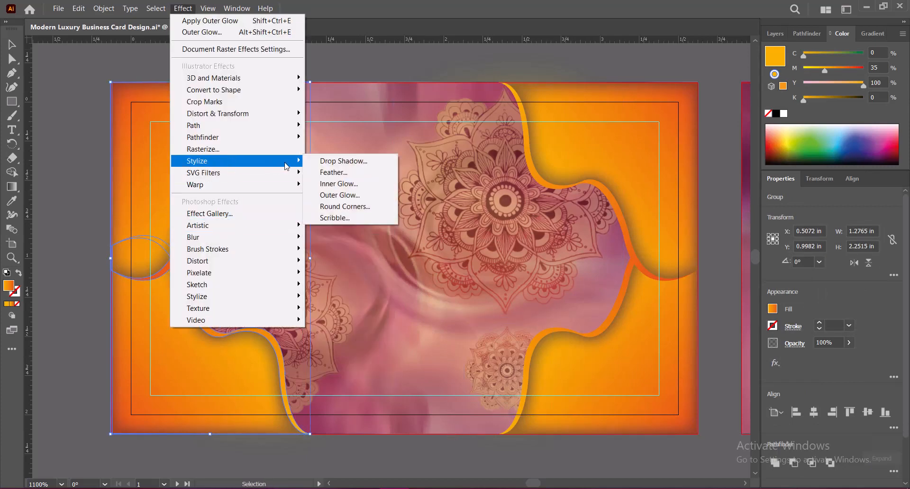
{"action": "left_click", "coordinate": [335, 163]}
{"action": "left_click", "coordinate": [651, 99]}
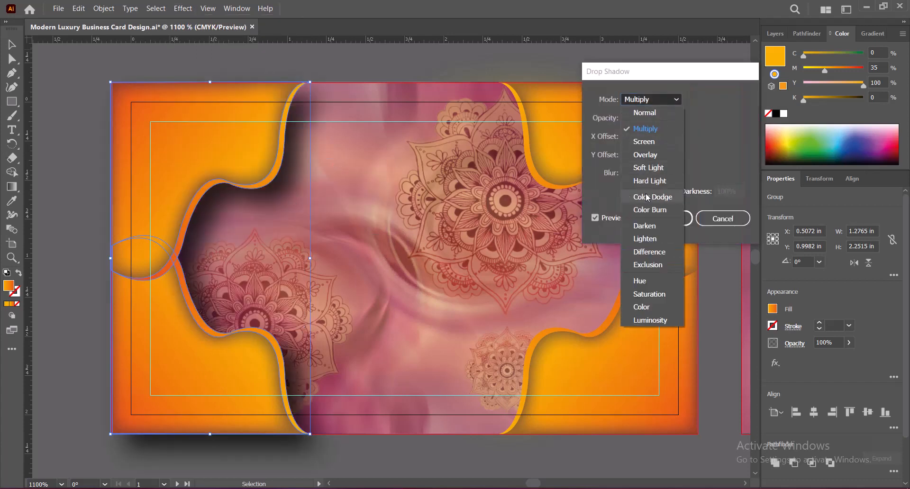
{"action": "left_click", "coordinate": [647, 172]}
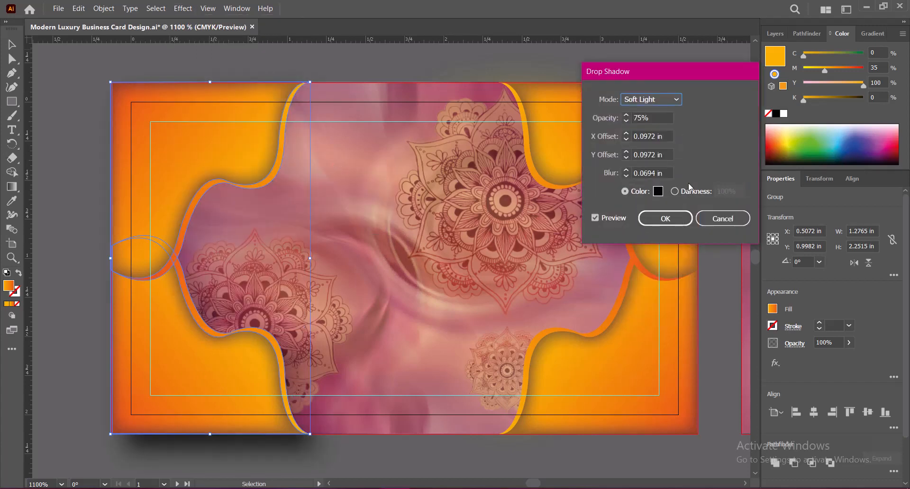
- Set the left waves' shadow to 0 in Y offset, 0.03 in blur and, after trying larger values, 0.06 in X offset
{"action": "left_click", "coordinate": [627, 160]}
{"action": "left_click", "coordinate": [627, 134]}
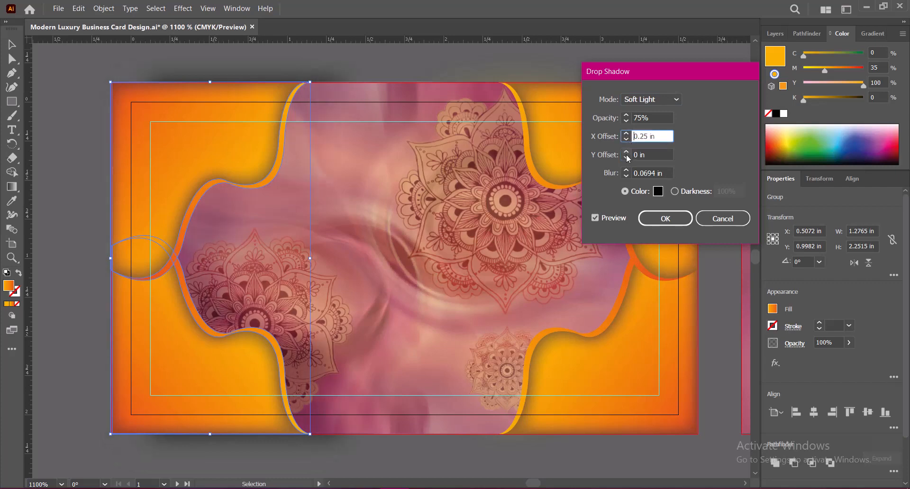
{"action": "left_click_drag", "start_coordinate": [656, 173], "coordinate": [643, 173]}
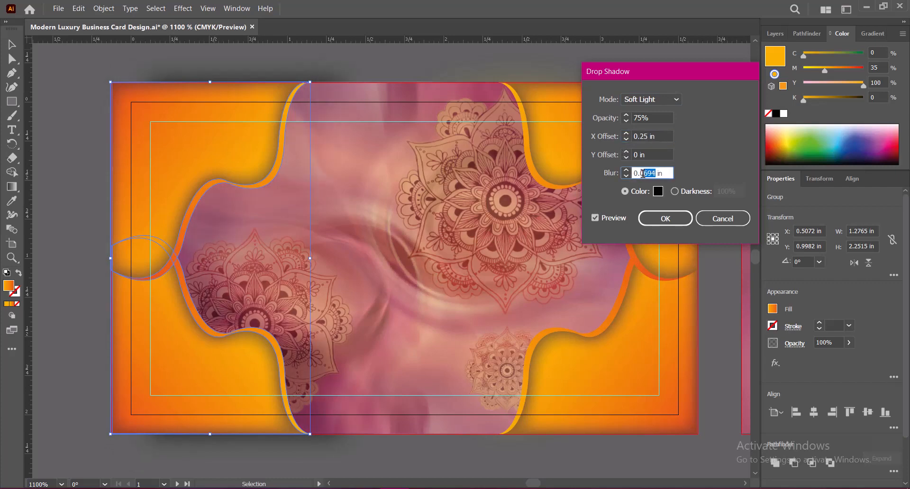
{"action": "left_click", "coordinate": [654, 155]}
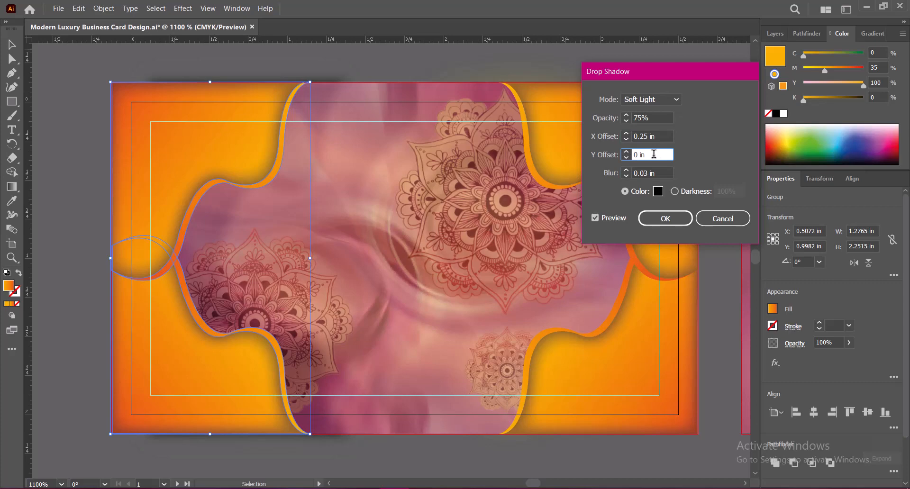
{"action": "left_click", "coordinate": [627, 140]}
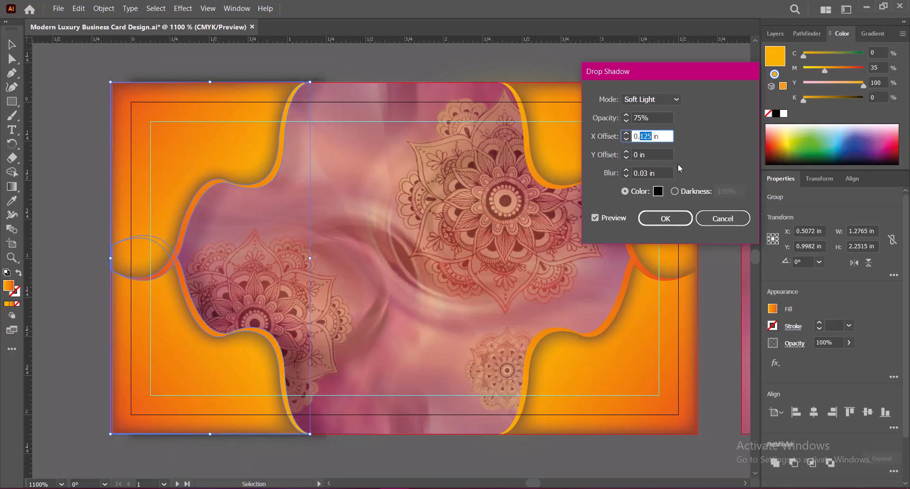
{"action": "left_click", "coordinate": [654, 152]}
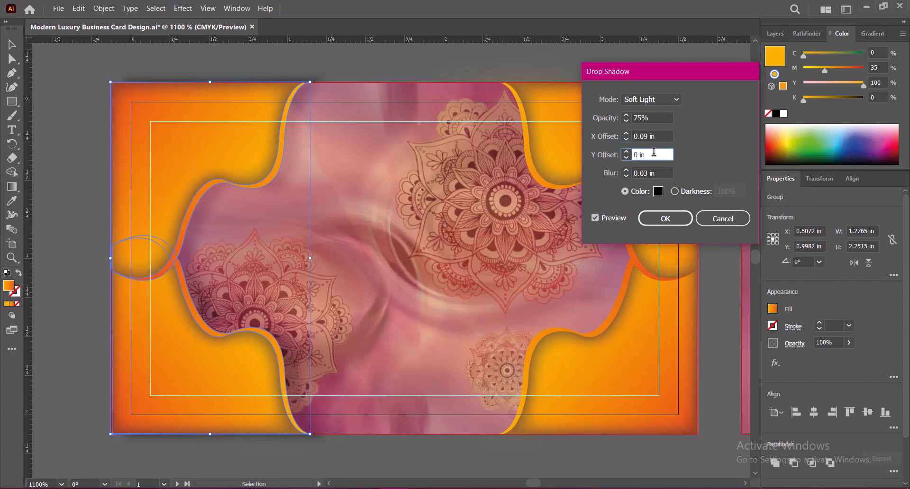
{"action": "left_click_drag", "start_coordinate": [647, 137], "coordinate": [643, 137]}
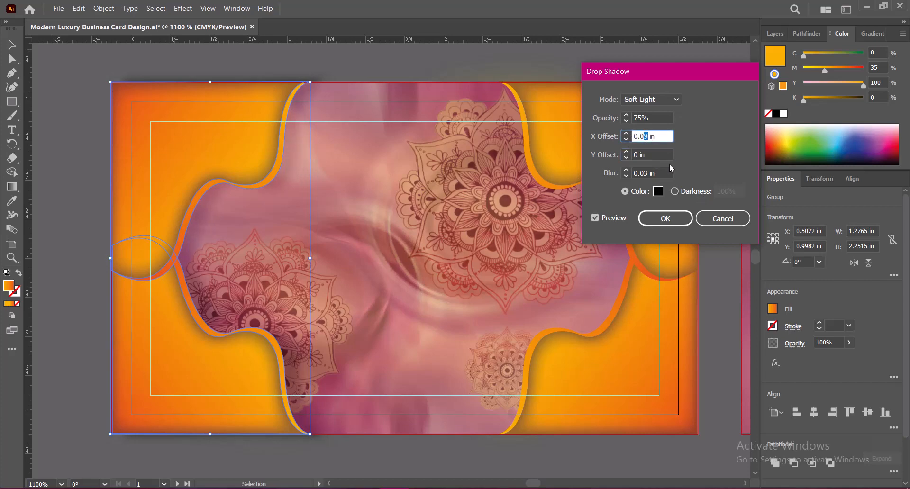
{"action": "left_click", "coordinate": [657, 155]}
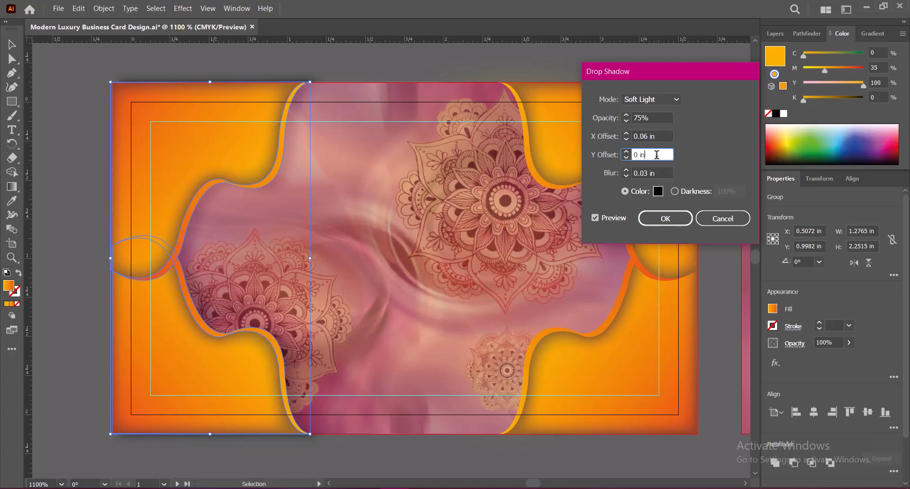
- Try the Normal, Multiply, Screen and Hard Light modes for the left waves' shadow, and settle on Luminosity
{"action": "left_click", "coordinate": [661, 106]}
{"action": "left_click", "coordinate": [656, 113]}
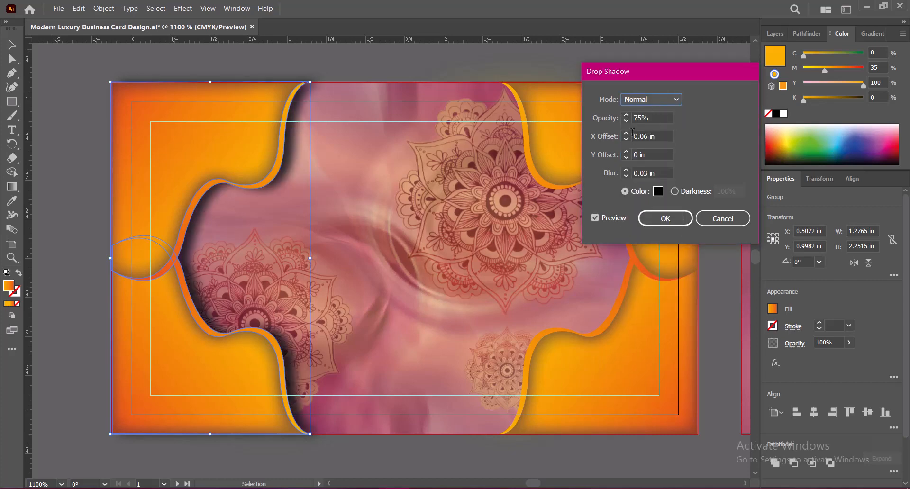
{"action": "left_click", "coordinate": [655, 104]}
{"action": "left_click", "coordinate": [646, 128]}
{"action": "left_click", "coordinate": [653, 98]}
{"action": "left_click", "coordinate": [647, 144]}
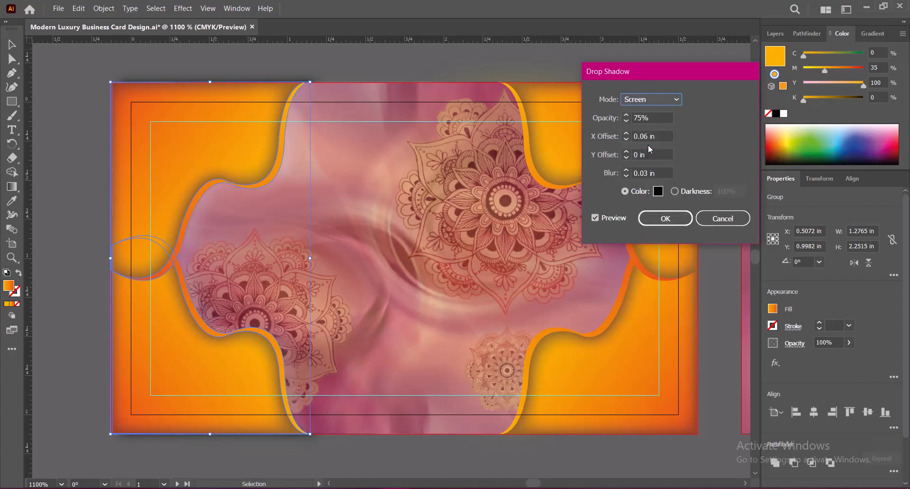
{"action": "left_click", "coordinate": [648, 101]}
{"action": "left_click", "coordinate": [646, 180]}
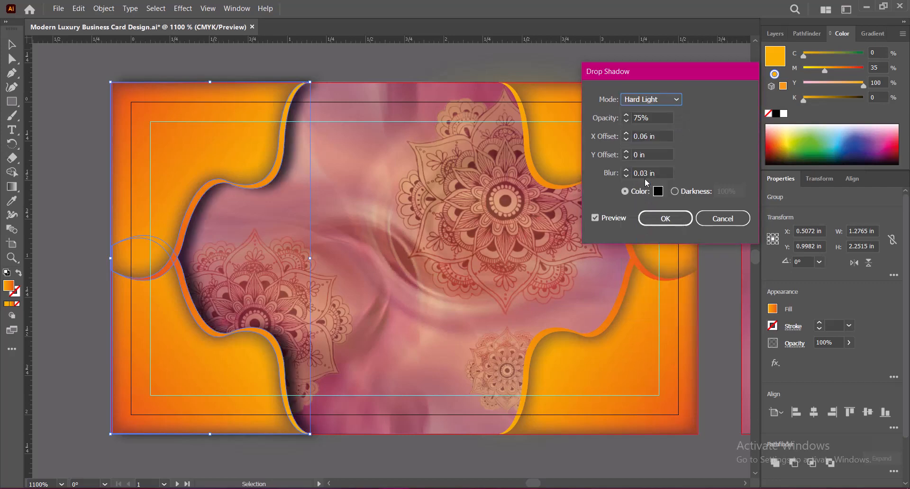
{"action": "left_click", "coordinate": [662, 100]}
{"action": "left_click", "coordinate": [644, 324]}
- Set the left waves' shadow to 39% opacity and 0.03 in X offset, and apply the effect
{"action": "left_click", "coordinate": [633, 117]}
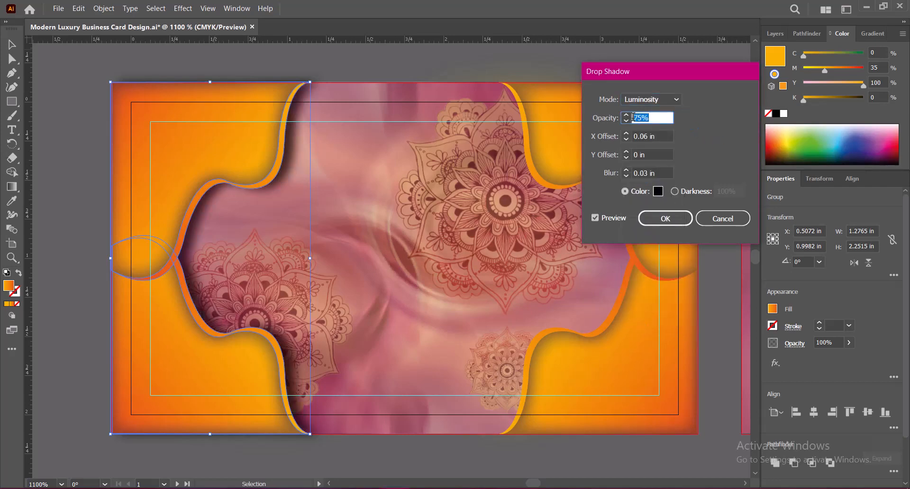
{"action": "left_click", "coordinate": [650, 154]}
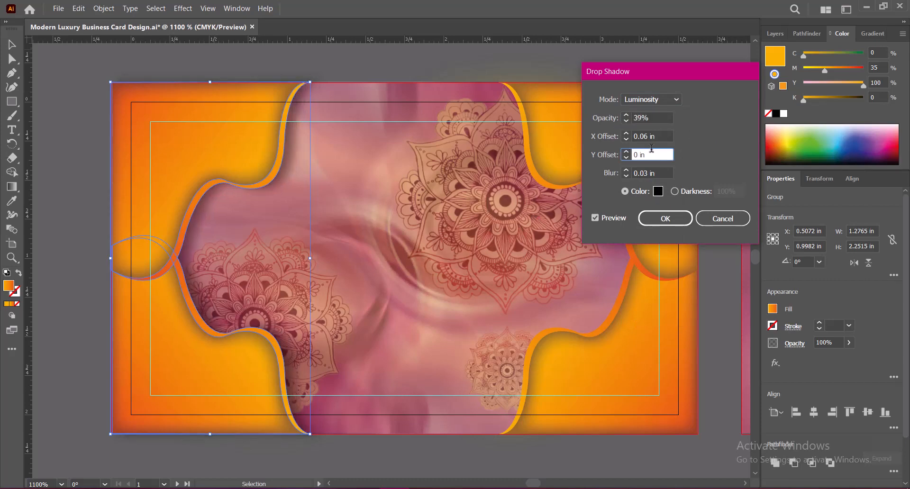
{"action": "left_click", "coordinate": [647, 136]}
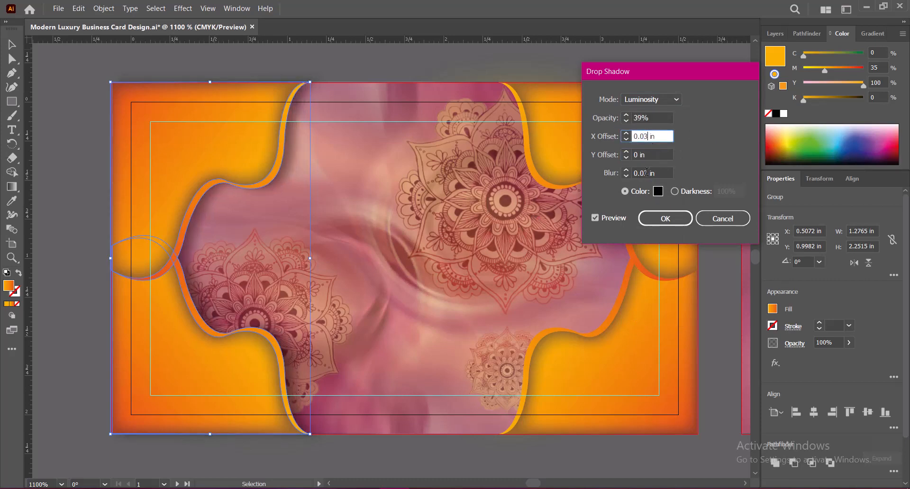
{"action": "left_click", "coordinate": [663, 173]}
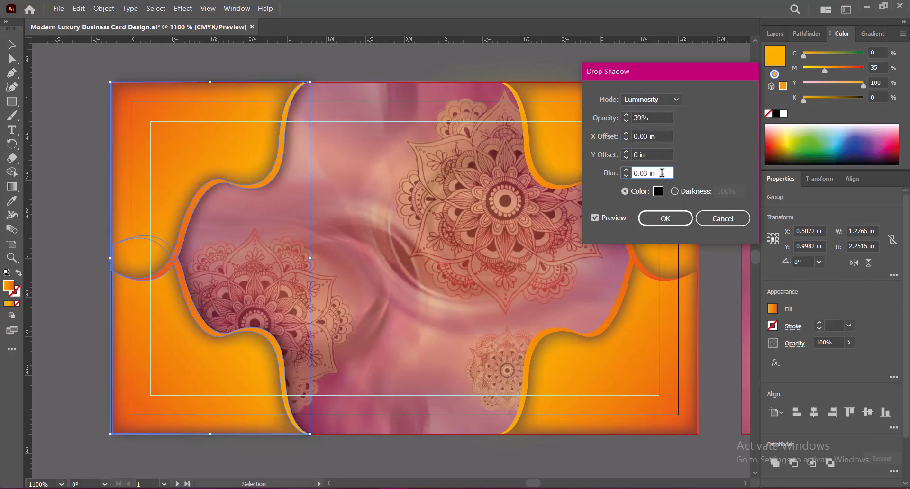
{"action": "left_click", "coordinate": [676, 220]}
{"action": "left_click", "coordinate": [716, 242]}
- Apply a Luminosity Drop Shadow to the right wave group with 39% opacity, -0.03 in X offset and 0.03 in blur, and save the file
{"action": "left_click", "coordinate": [630, 148]}
{"action": "left_click", "coordinate": [607, 351], "text": "shift"}
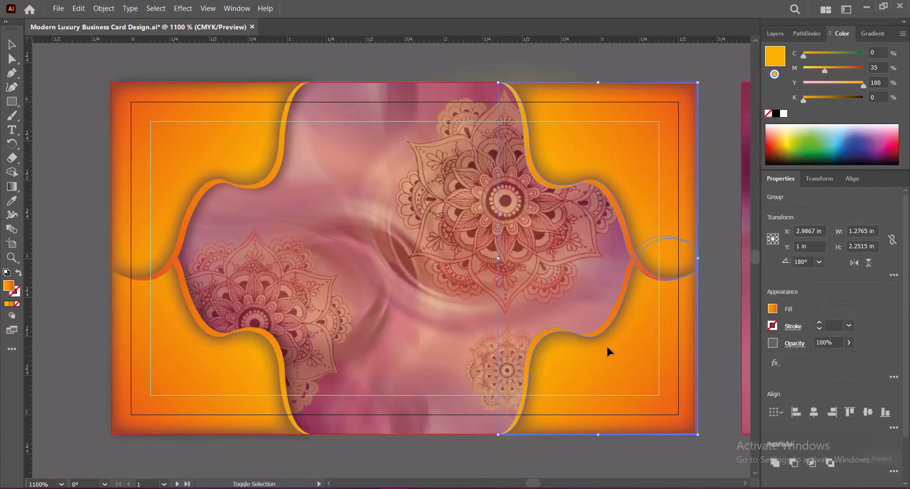
{"action": "left_click", "coordinate": [183, 8]}
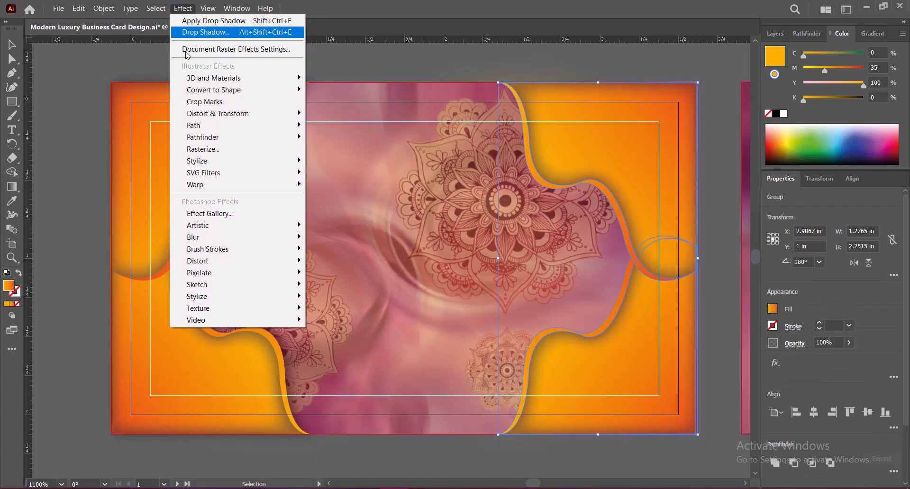
{"action": "mouse_move", "coordinate": [203, 162]}
{"action": "left_click", "coordinate": [335, 165]}
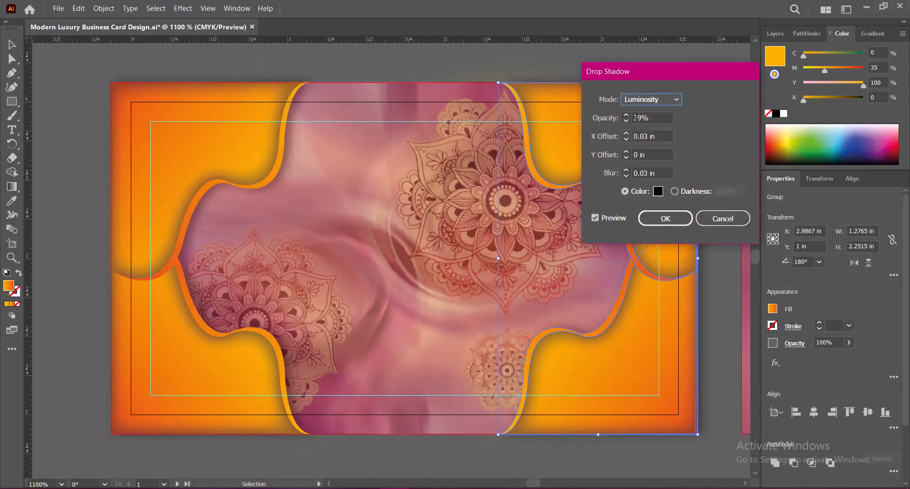
{"action": "left_click", "coordinate": [635, 136]}
{"action": "type", "text": "-"}
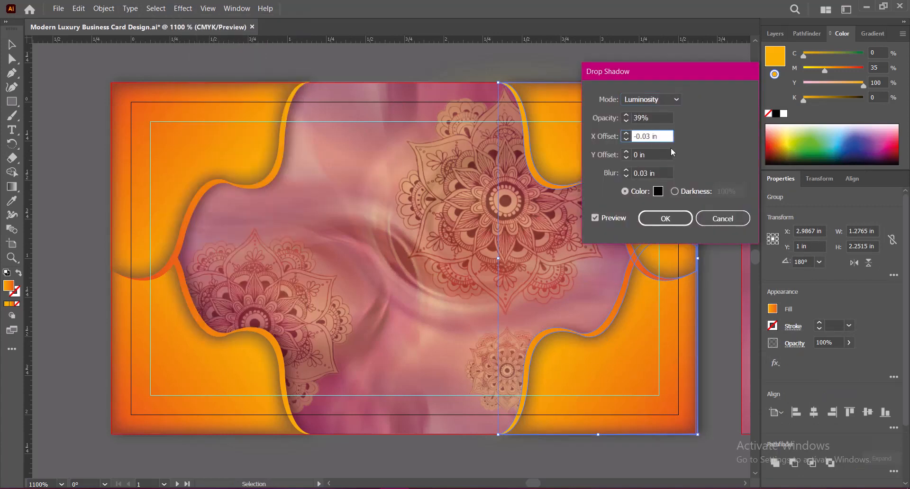
{"action": "left_click", "coordinate": [662, 173]}
{"action": "left_click", "coordinate": [665, 219]}
{"action": "left_click", "coordinate": [701, 203]}
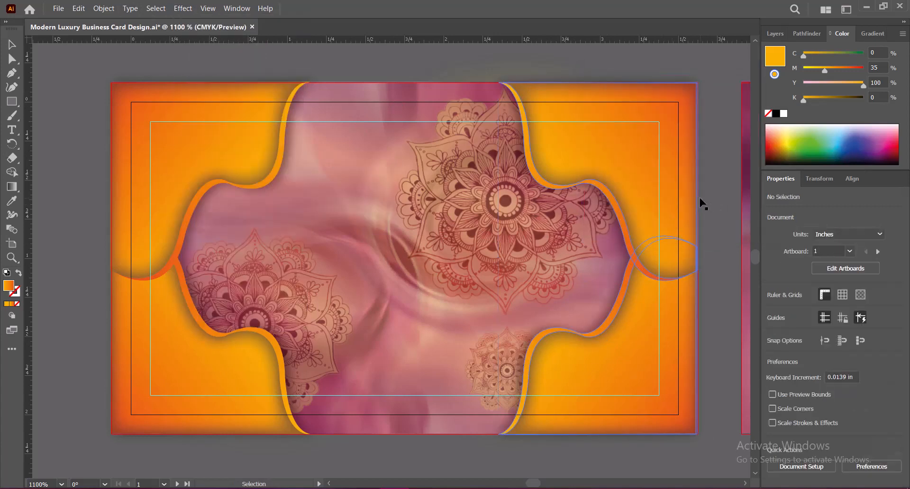
{"action": "key", "text": "ctrl+s"}
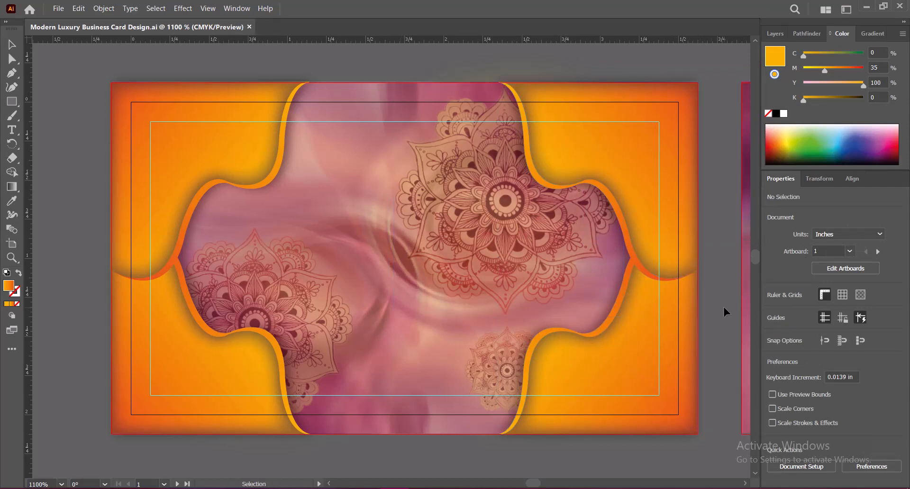
- Show all hidden card content, and move the logo with its company name and tagline inward between the card's right-hand waves
{"action": "key", "text": "ctrl+alt+3"}
{"action": "left_click", "coordinate": [612, 272]}
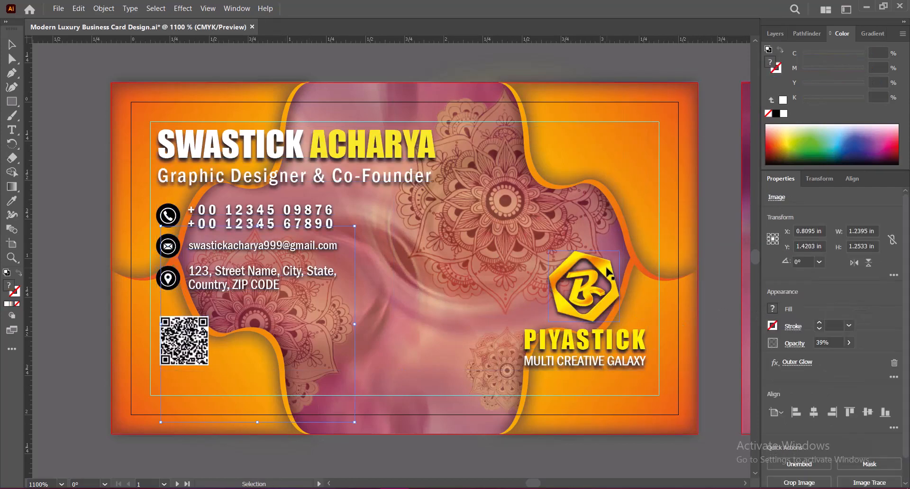
{"action": "left_click", "coordinate": [614, 341], "text": "shift"}
{"action": "left_click_drag", "start_coordinate": [611, 350], "coordinate": [564, 294]}
{"action": "key", "text": "Down"}
- Move the name, job title and contact details with their icons inward and down, over the marbled area
{"action": "left_click_drag", "start_coordinate": [457, 119], "coordinate": [403, 183]}
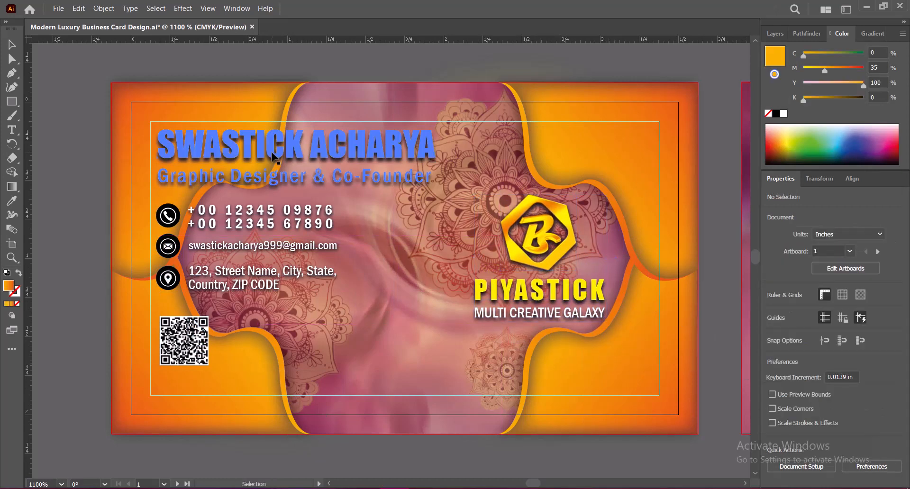
{"action": "left_click_drag", "start_coordinate": [365, 209], "coordinate": [308, 280]}
{"action": "left_click", "coordinate": [180, 278], "text": "shift"}
{"action": "left_click", "coordinate": [180, 247], "text": "shift"}
{"action": "left_click_drag", "start_coordinate": [293, 181], "coordinate": [325, 247]}
- Shift the name and job title toward the logo to about X 1.74 in, and move the QR code to about X 1.19, Y 1.72 in
{"action": "left_click", "coordinate": [339, 442]}
{"action": "left_click_drag", "start_coordinate": [348, 184], "coordinate": [417, 182]}
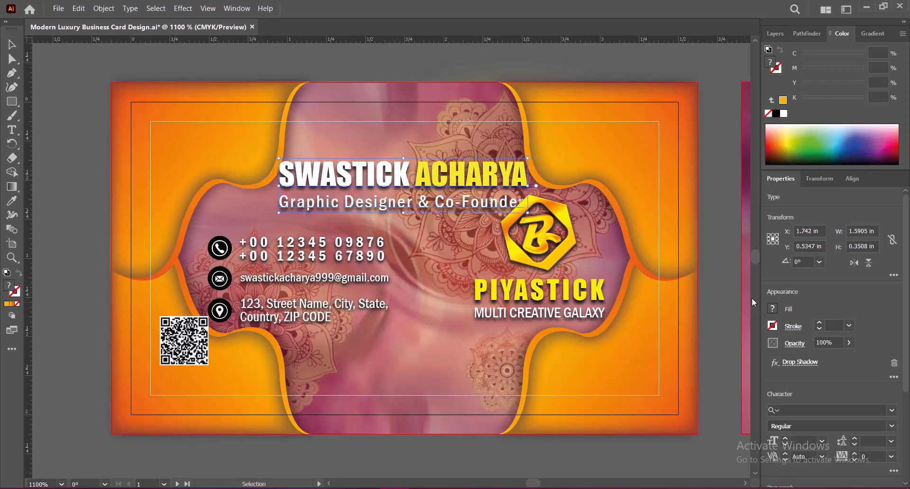
{"action": "left_click", "coordinate": [185, 341]}
{"action": "left_click_drag", "start_coordinate": [185, 342], "coordinate": [317, 371]}
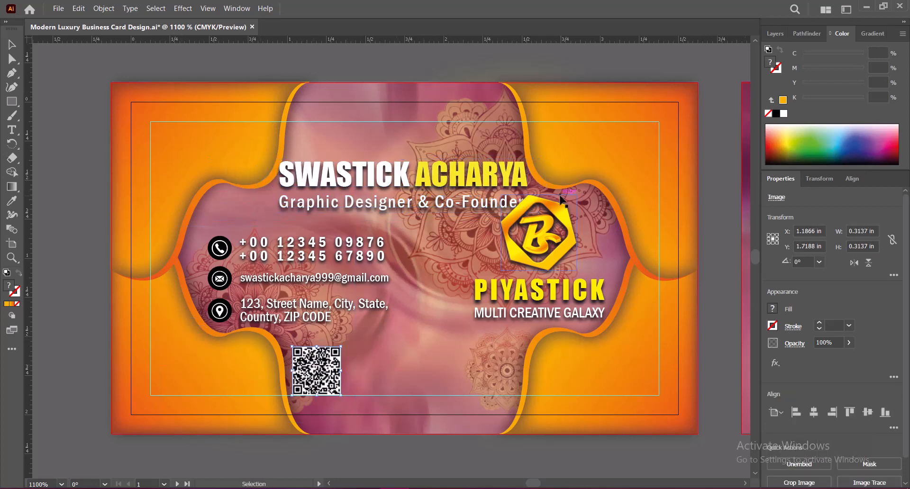
- Scale down the logo with its company name and tagline to about 0.73 in wide
{"action": "left_click", "coordinate": [511, 229]}
{"action": "left_click_drag", "start_coordinate": [474, 195], "coordinate": [493, 213]}
{"action": "left_click", "coordinate": [474, 62]}
- Underline the latter part of the job title text beneath the name
{"action": "left_click", "coordinate": [447, 208]}
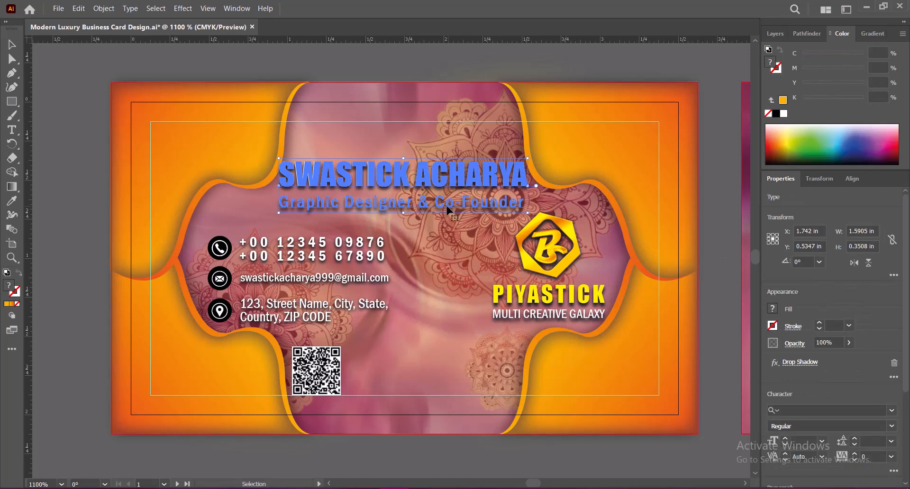
{"action": "double_click", "coordinate": [418, 204]}
{"action": "left_click_drag", "start_coordinate": [309, 205], "coordinate": [480, 205]}
{"action": "scroll", "coordinate": [836, 312], "scroll_direction": "down", "scroll_amount": 5}
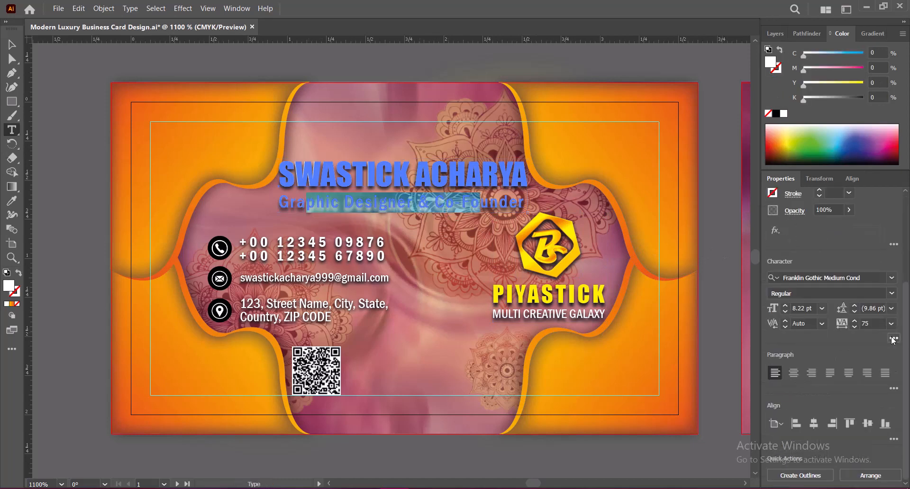
{"action": "left_click", "coordinate": [12, 45]}
{"action": "left_click", "coordinate": [710, 239]}
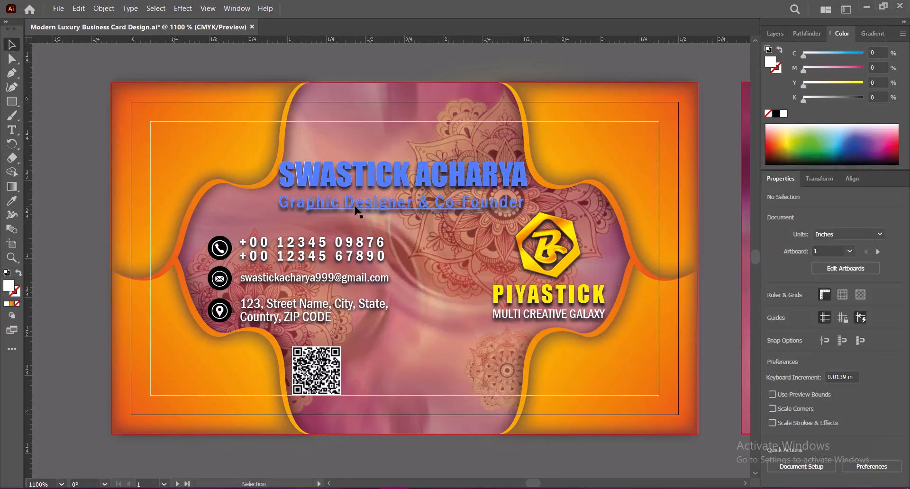
- Change the font of the full name line to New Amsterdam
{"action": "double_click", "coordinate": [388, 203]}
{"action": "left_click_drag", "start_coordinate": [388, 203], "coordinate": [279, 176]}
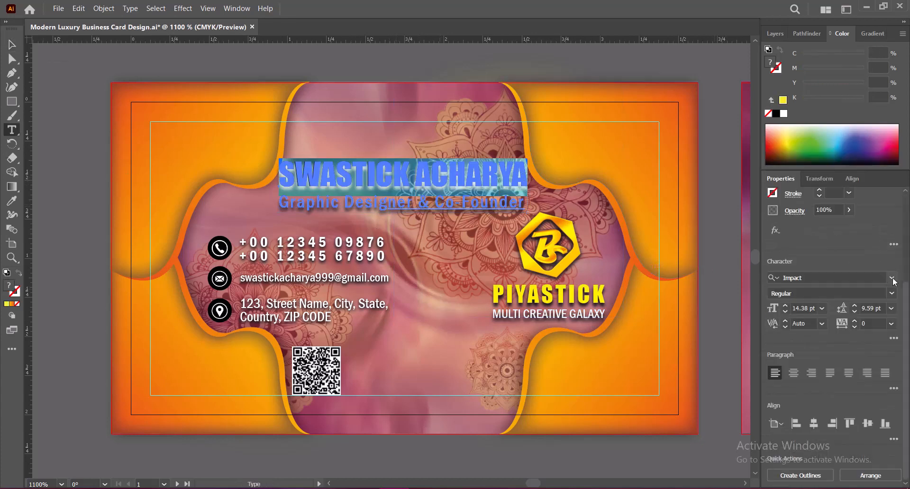
{"action": "left_click", "coordinate": [825, 278]}
{"action": "scroll", "coordinate": [860, 351], "scroll_direction": "down", "scroll_amount": 8}
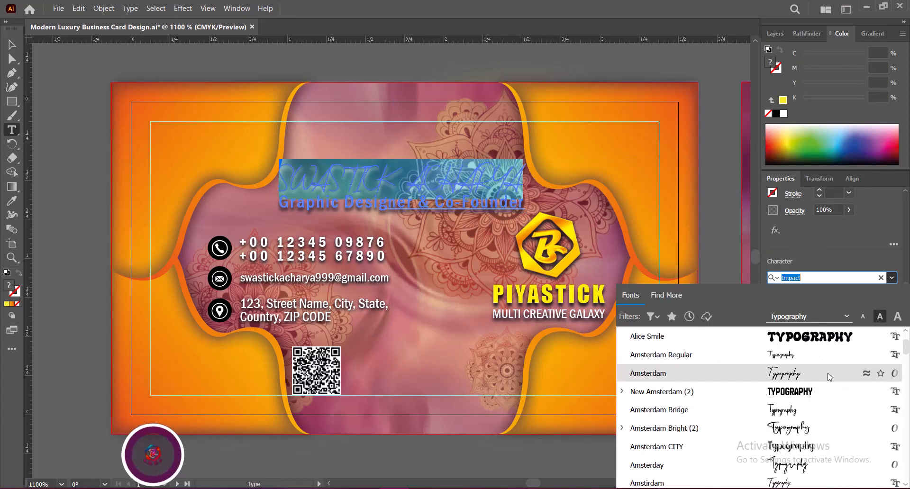
{"action": "left_click", "coordinate": [801, 389]}
{"action": "key", "text": "Escape"}
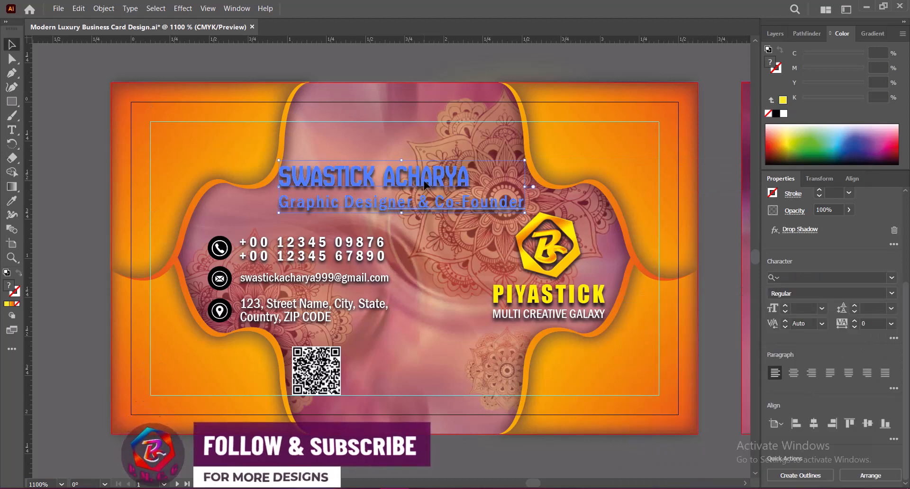
- Center-align the name and job title text, and enlarge the name to 17 pt
{"action": "left_click", "coordinate": [793, 373]}
{"action": "left_click_drag", "start_coordinate": [342, 180], "coordinate": [455, 178]}
{"action": "double_click", "coordinate": [455, 178]}
{"action": "left_click_drag", "start_coordinate": [299, 180], "coordinate": [493, 180]}
{"action": "left_click", "coordinate": [786, 306]}
{"action": "left_click", "coordinate": [786, 306]}
{"action": "left_click", "coordinate": [785, 306]}
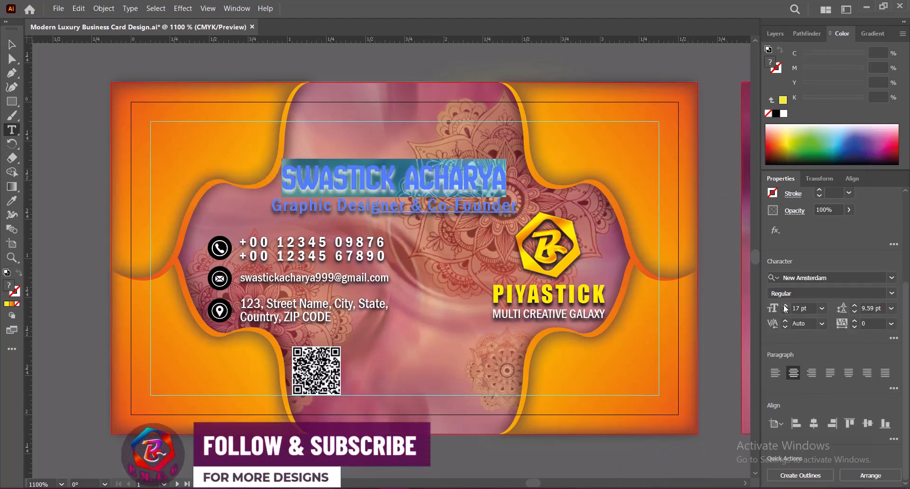
{"action": "key", "text": "Escape"}
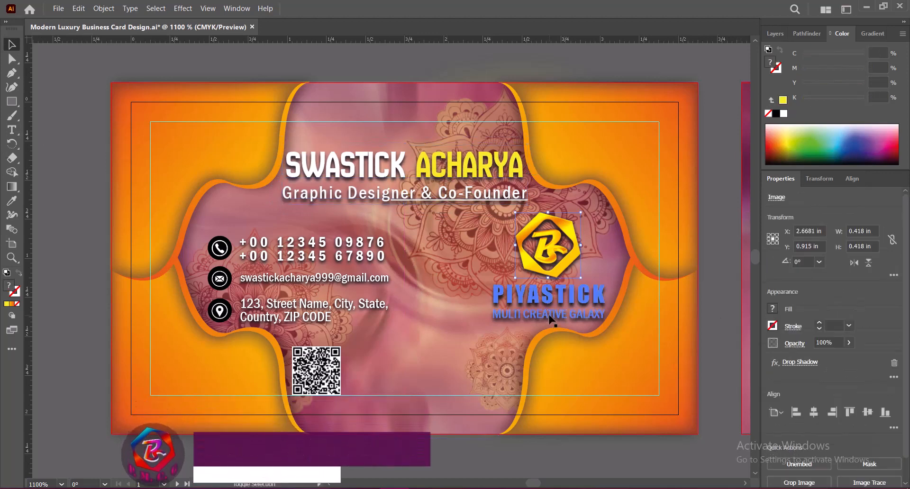
- Nudge the logo block down to about Y 1.08 in, and move the contact details with icons to about X 1.02, Y 1.08 in
{"action": "left_click", "coordinate": [717, 360]}
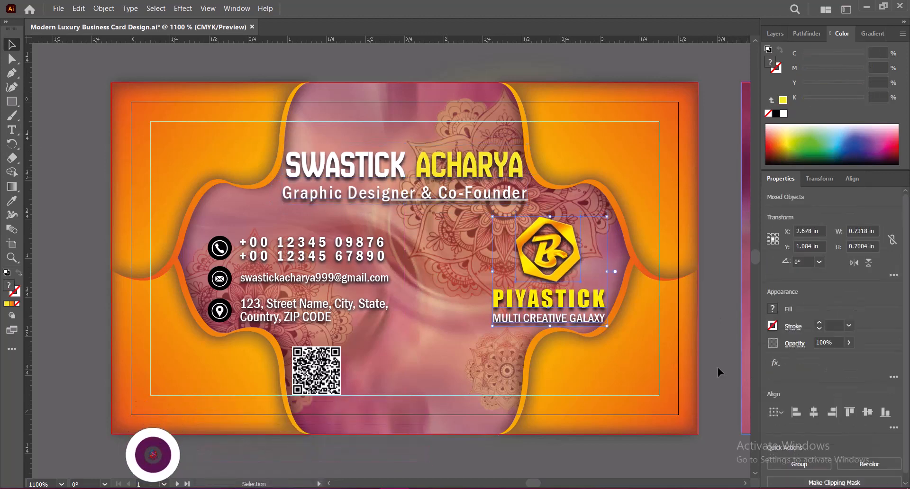
{"action": "left_click", "coordinate": [270, 315]}
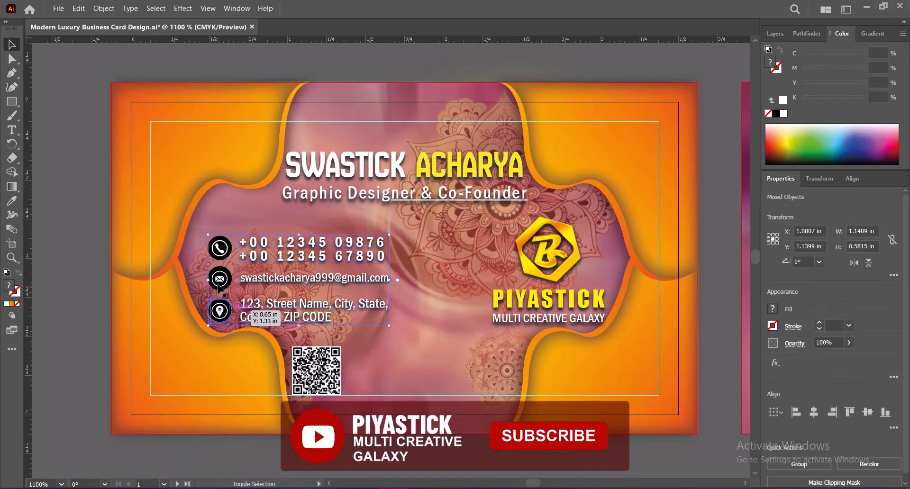
{"action": "key", "text": "Up"}
{"action": "key", "text": "Up"}
{"action": "key", "text": "Left"}
{"action": "key", "text": "Left"}
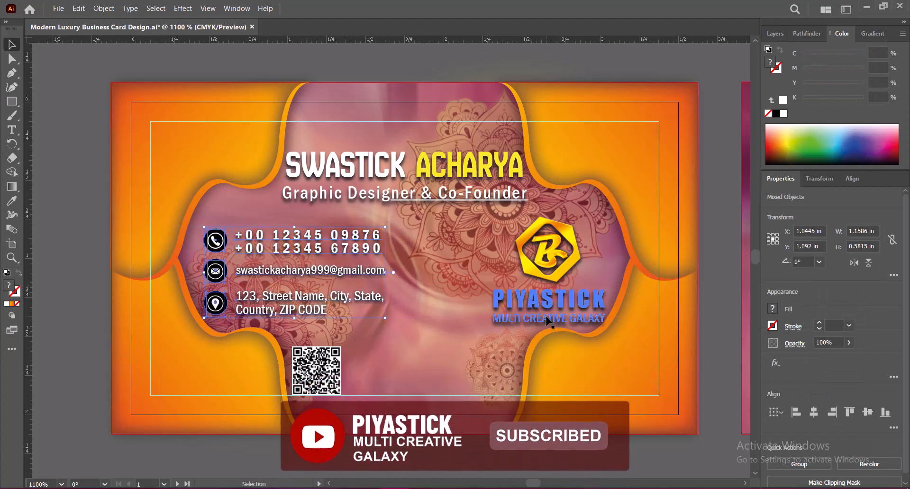
{"action": "key", "text": "Left"}
{"action": "key", "text": "Left"}
{"action": "key", "text": "Up"}
{"action": "key", "text": "Up"}
{"action": "key", "text": "Up"}
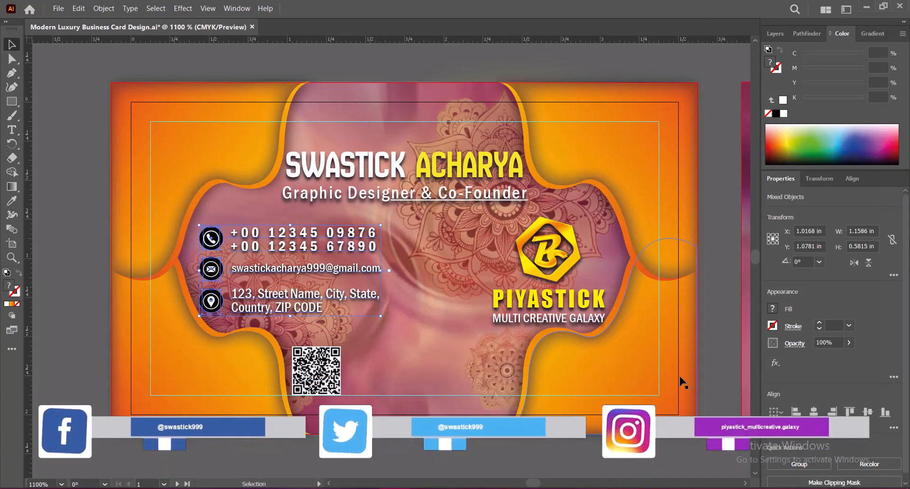
{"action": "left_click", "coordinate": [715, 348]}
- Nudge the QR code slightly toward the card's left edge and save the file
{"action": "left_click", "coordinate": [317, 372]}
{"action": "key", "text": "Left"}
{"action": "left_click", "coordinate": [718, 373]}
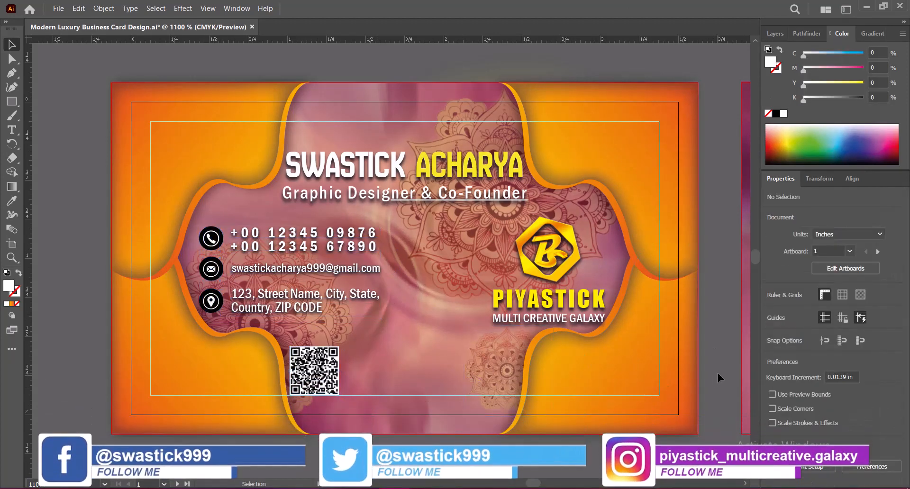
{"action": "key", "text": "ctrl+s"}
- Shift the phone, e-mail and address lines with their icons slightly down
{"action": "left_click", "coordinate": [332, 298]}
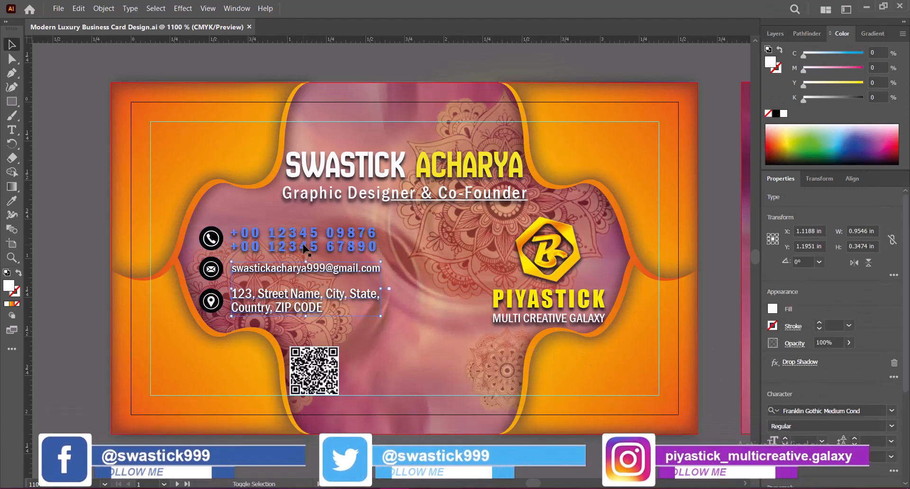
{"action": "left_click_drag", "start_coordinate": [304, 249], "coordinate": [306, 252]}
{"action": "left_click", "coordinate": [717, 356]}
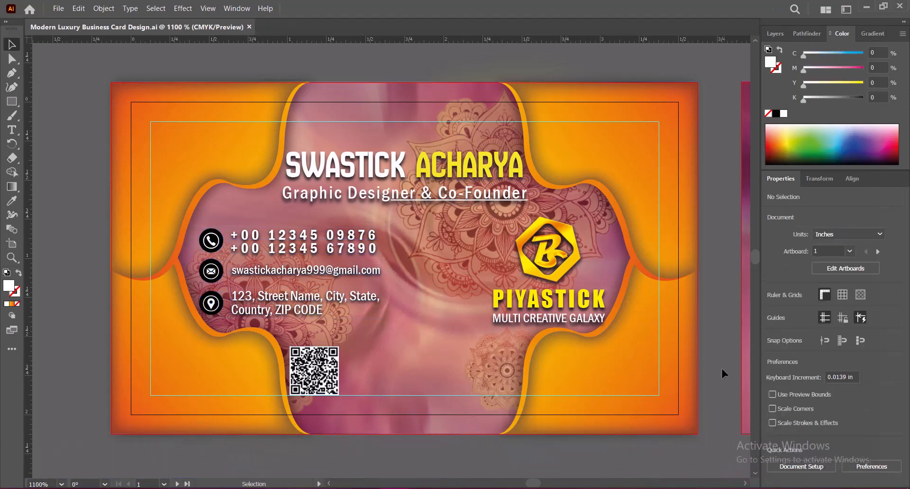
- Draw a thin vertical white rectangle, about 0.02 by 0.34 in, between the contact details and the logo
{"action": "right_click", "coordinate": [12, 101]}
{"action": "left_click", "coordinate": [48, 101]}
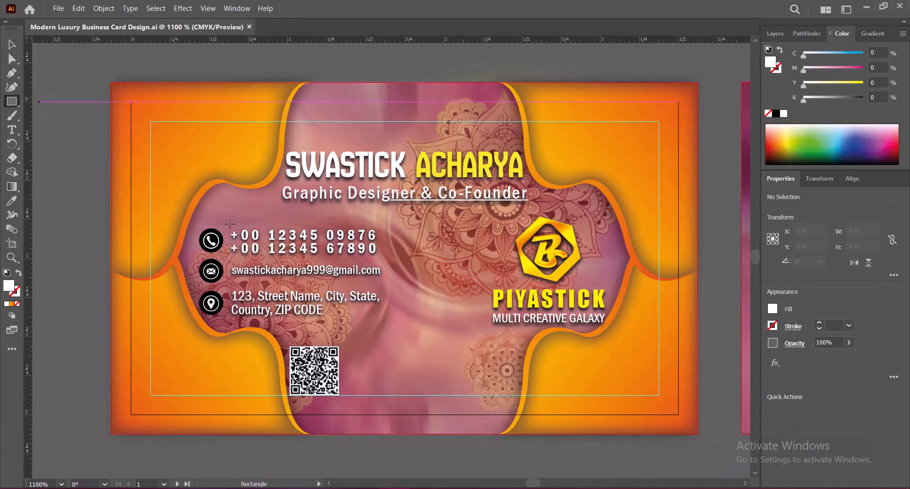
{"action": "left_click_drag", "start_coordinate": [423, 226], "coordinate": [424, 279]}
{"action": "key", "text": "v"}
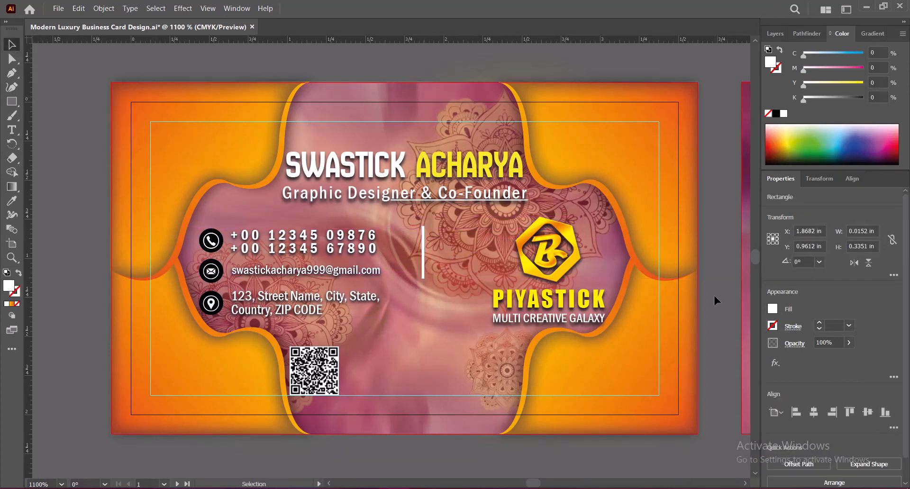
{"action": "key", "text": "ctrl+shift+a"}
- Start a Drop Shadow on the white bar with Normal mode, 60% opacity and 0 in X offset
{"action": "left_click", "coordinate": [423, 267]}
{"action": "left_click", "coordinate": [183, 8]}
{"action": "mouse_move", "coordinate": [203, 158]}
{"action": "left_click", "coordinate": [331, 162]}
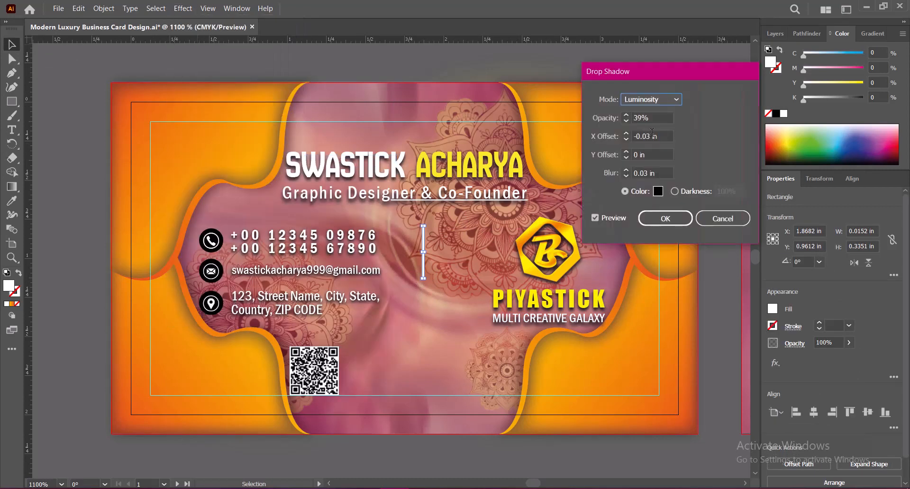
{"action": "left_click", "coordinate": [663, 101]}
{"action": "left_click", "coordinate": [657, 116]}
{"action": "key", "text": "Tab"}
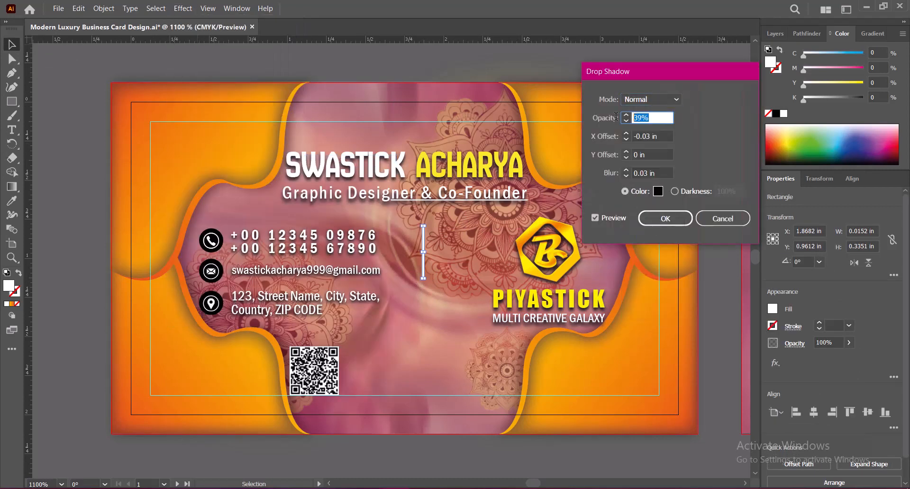
{"action": "type", "text": "60"}
{"action": "key", "text": "Tab"}
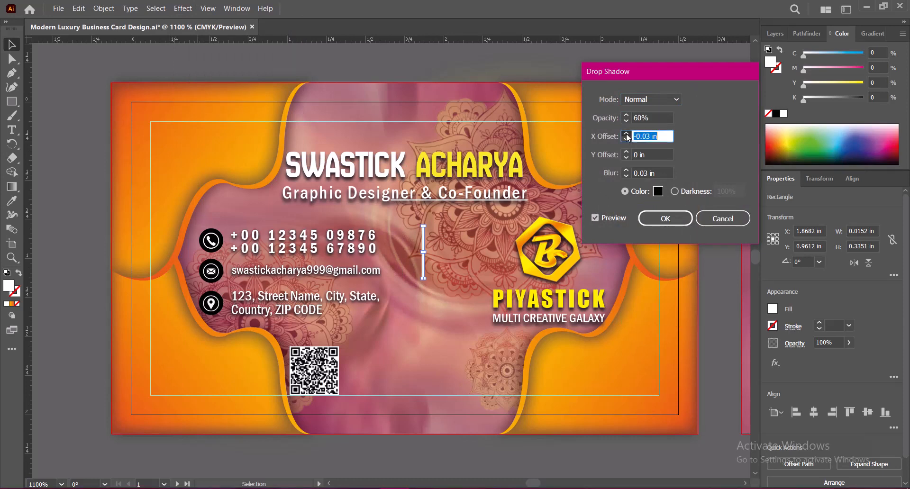
{"action": "type", "text": "0"}
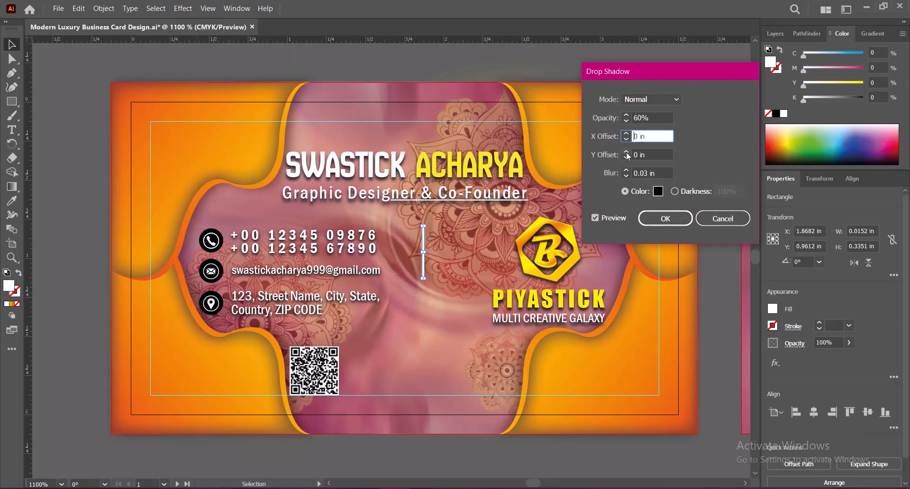
- Set the bar shadow's Y offset to 0.03 in and blur to 0.01 in, and apply the effect
{"action": "key", "text": "Tab"}
{"action": "type", "text": "0.125"}
{"action": "left_click", "coordinate": [644, 174]}
{"action": "left_click", "coordinate": [660, 154]}
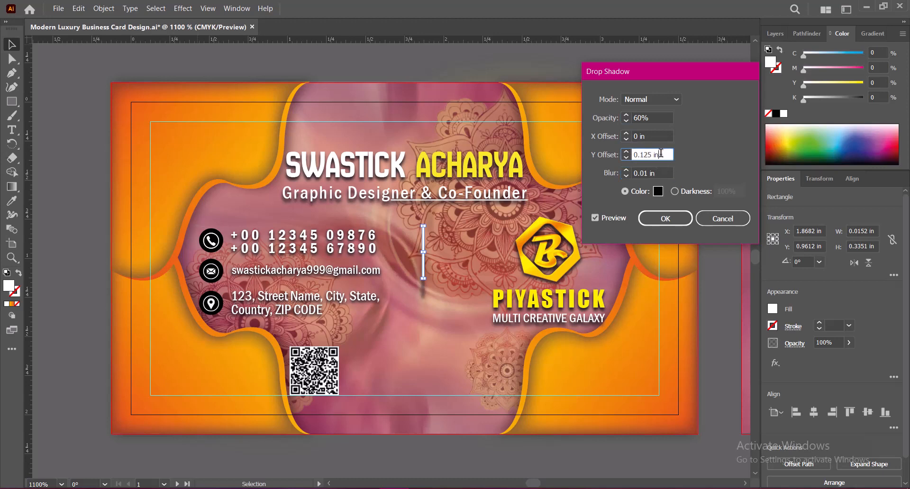
{"action": "left_click", "coordinate": [626, 158]}
{"action": "left_click", "coordinate": [626, 152]}
{"action": "type", "text": "01"}
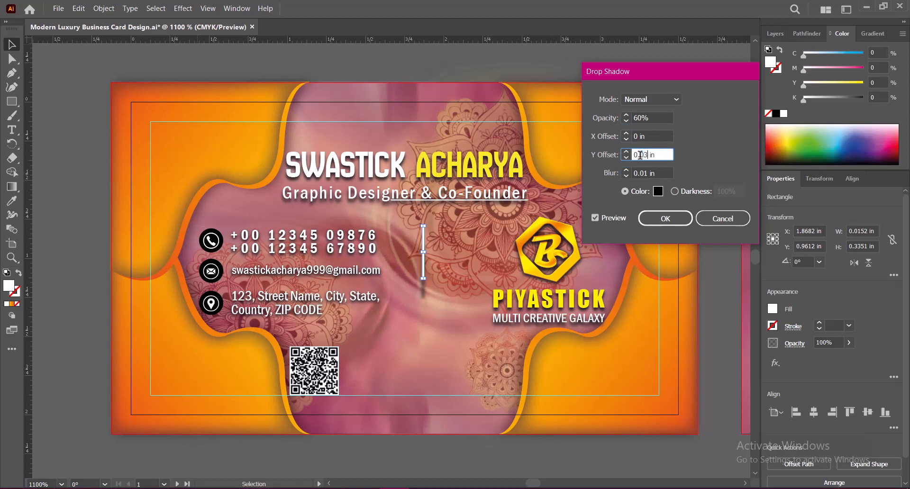
{"action": "left_click", "coordinate": [666, 218]}
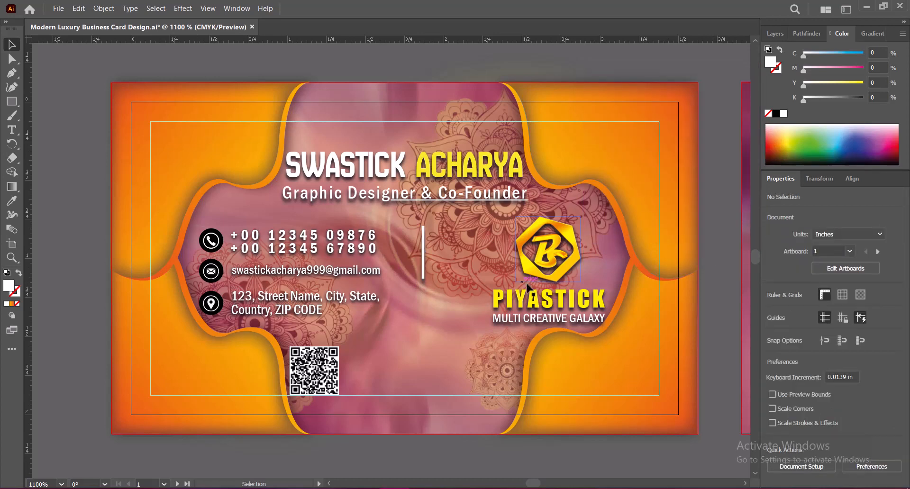
- Duplicate the white bar directly below itself and color the copy with the logo's bright yellow
{"action": "left_click", "coordinate": [423, 256]}
{"action": "left_click_drag", "start_coordinate": [425, 267], "coordinate": [425, 301]}
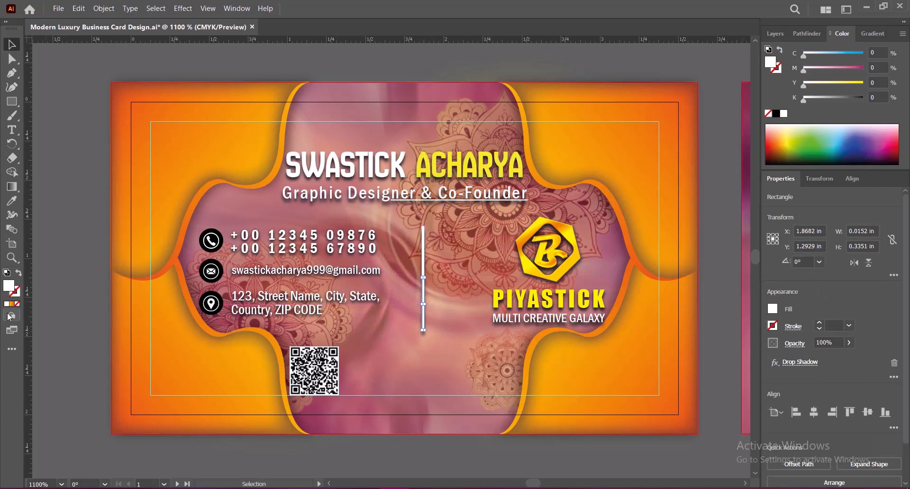
{"action": "left_click", "coordinate": [12, 201]}
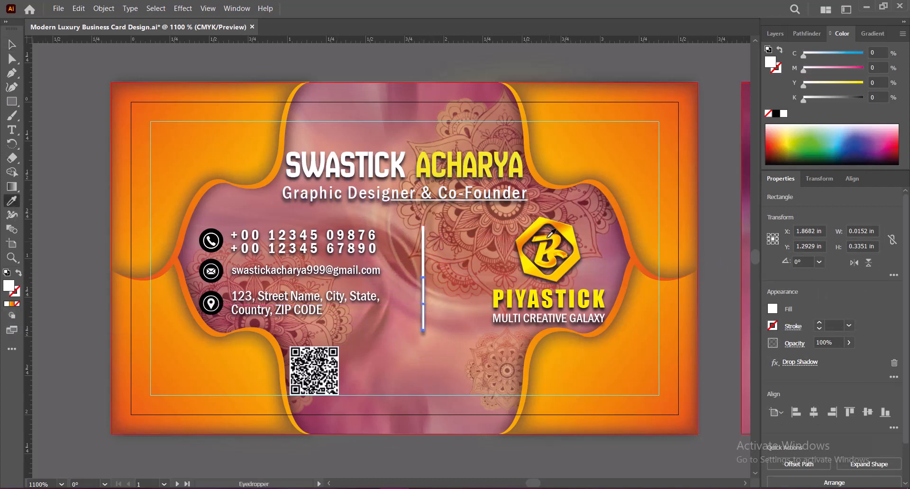
{"action": "left_click", "coordinate": [538, 225]}
{"action": "key", "text": "v"}
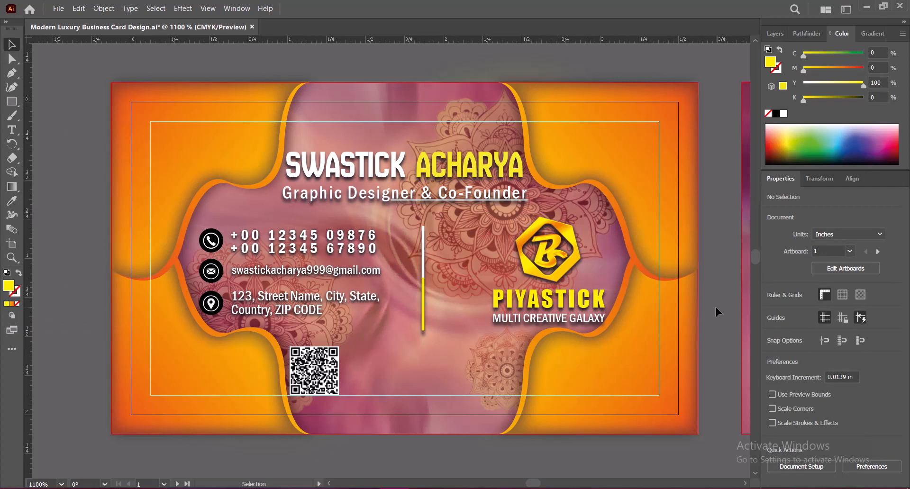
- Move the white and yellow divider toward the logo to about X 1.93, Y 1.12 in, and save the file
{"action": "left_click_drag", "start_coordinate": [423, 261], "coordinate": [436, 260]}
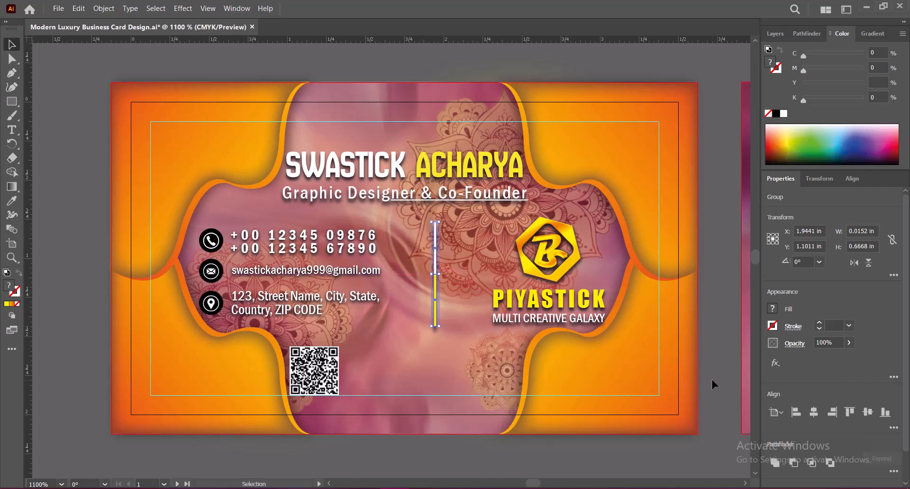
{"action": "key", "text": "Left"}
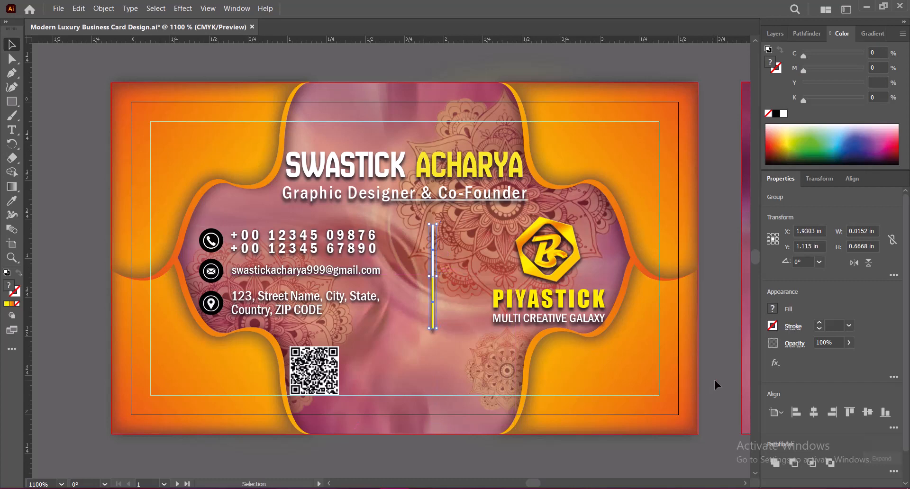
{"action": "left_click", "coordinate": [721, 349]}
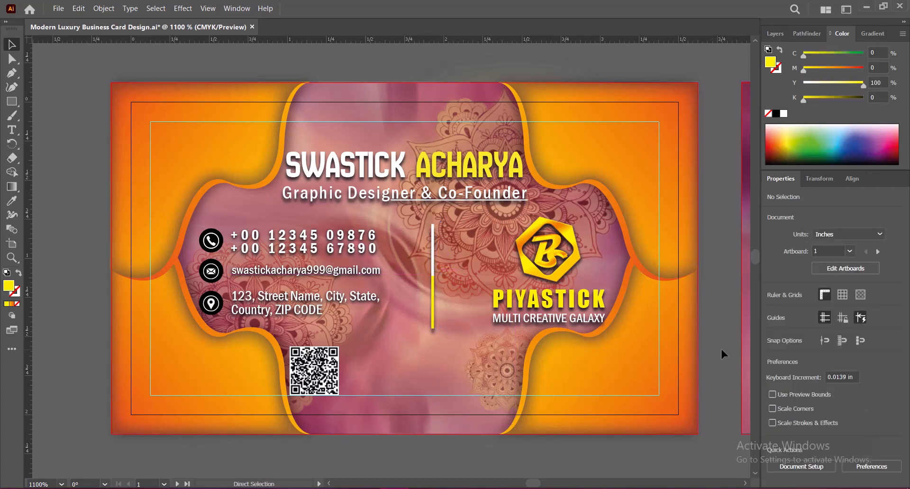
{"action": "key", "text": "ctrl+s"}
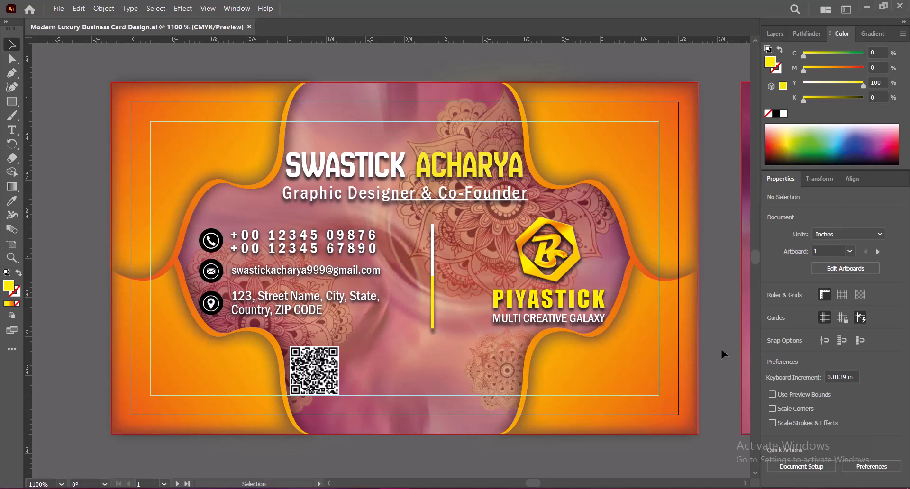
- Nudge the logo with its company name and tagline toward the divider to about X 2.64 in
{"action": "left_click", "coordinate": [560, 233]}
{"action": "left_click", "coordinate": [572, 298], "text": "shift"}
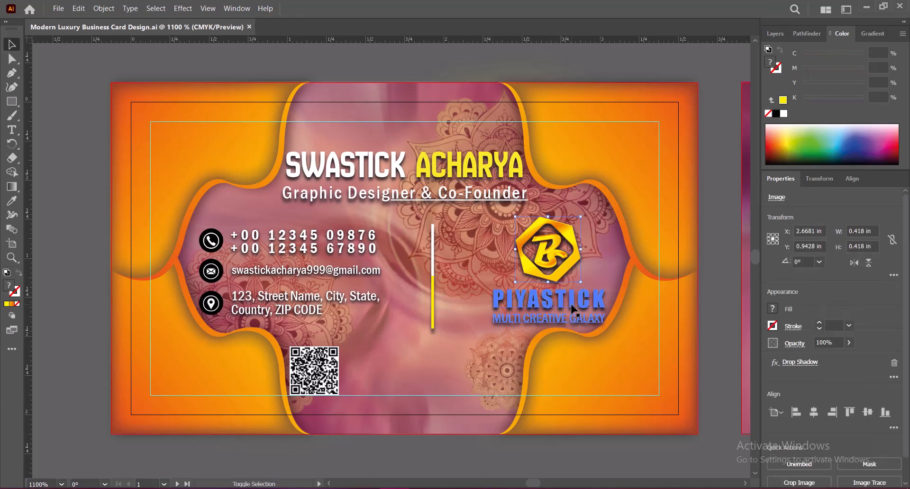
{"action": "key", "text": "Left"}
{"action": "key", "text": "Left"}
{"action": "key", "text": "Left"}
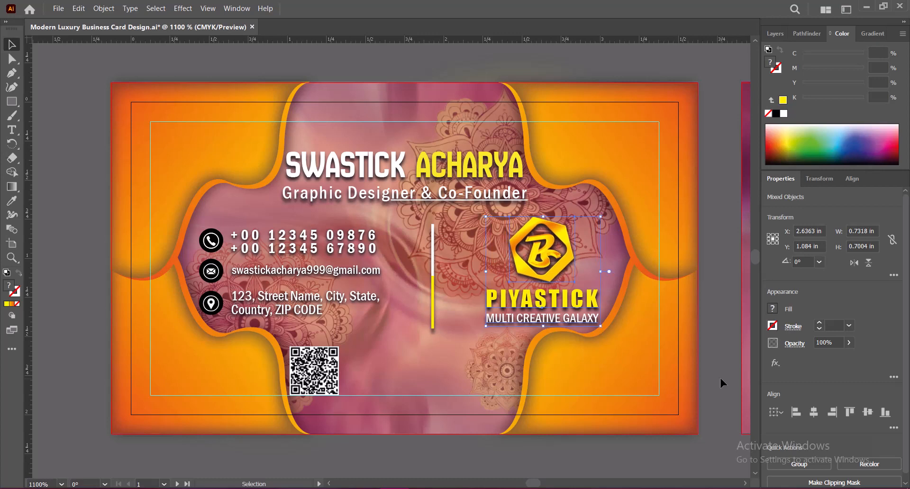
{"action": "left_click", "coordinate": [720, 376]}
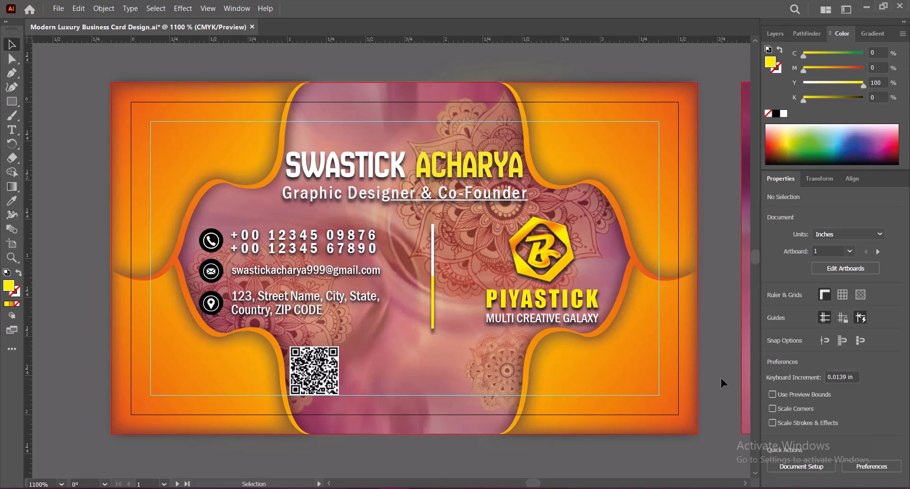
{"action": "double_click", "coordinate": [386, 195]}
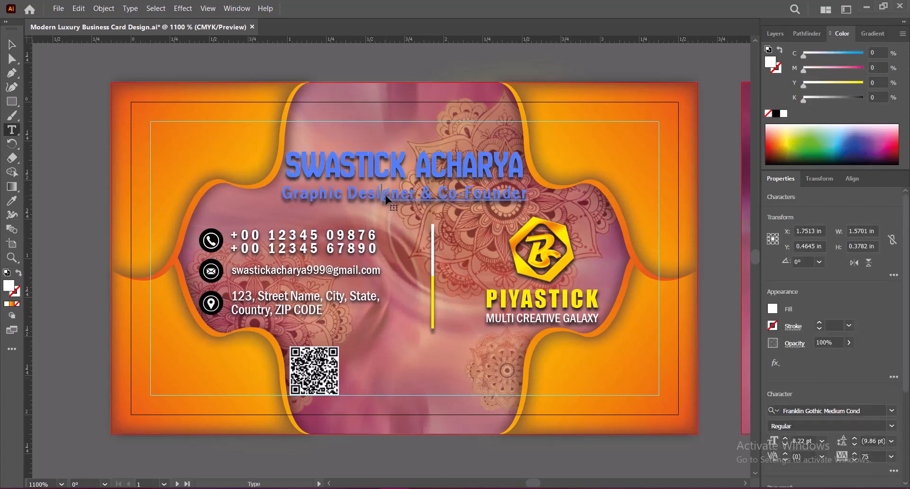
{"action": "left_click_drag", "start_coordinate": [285, 194], "coordinate": [416, 193]}
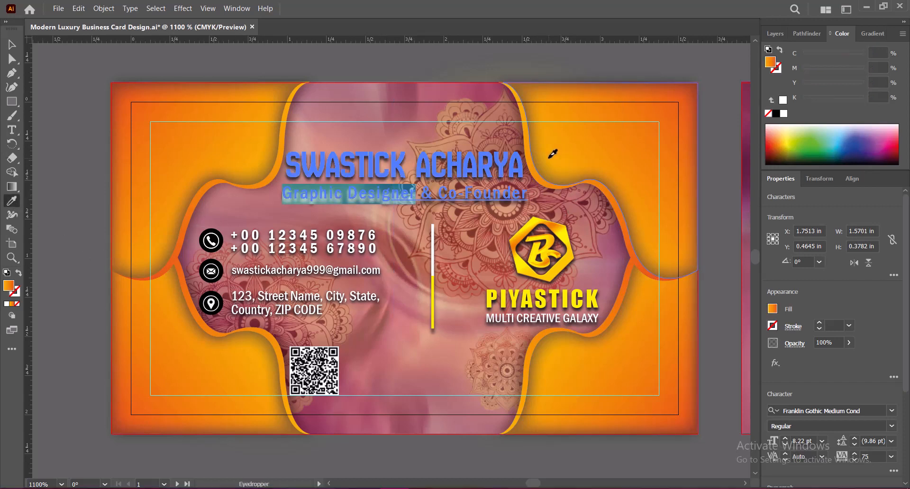
{"action": "key", "text": "Escape"}
{"action": "left_click", "coordinate": [706, 254]}
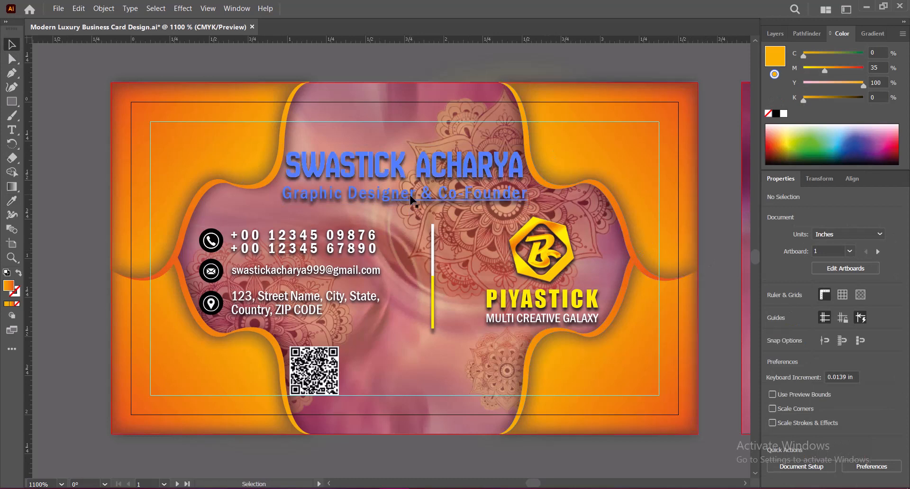
{"action": "left_click", "coordinate": [409, 206]}
{"action": "left_click", "coordinate": [721, 270]}
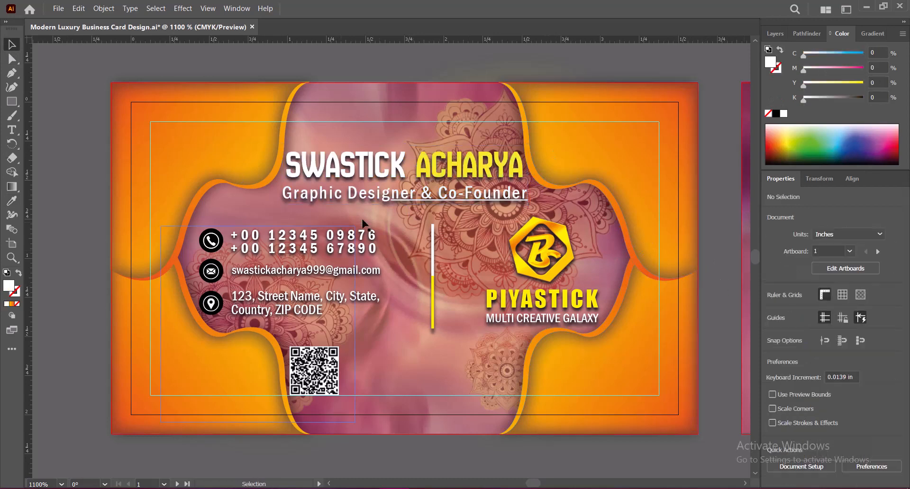
- Color the words "Graphic Designer" in the job title line bright yellow and save the file
{"action": "double_click", "coordinate": [379, 195]}
{"action": "left_click_drag", "start_coordinate": [283, 194], "coordinate": [416, 194]}
{"action": "key", "text": "Escape"}
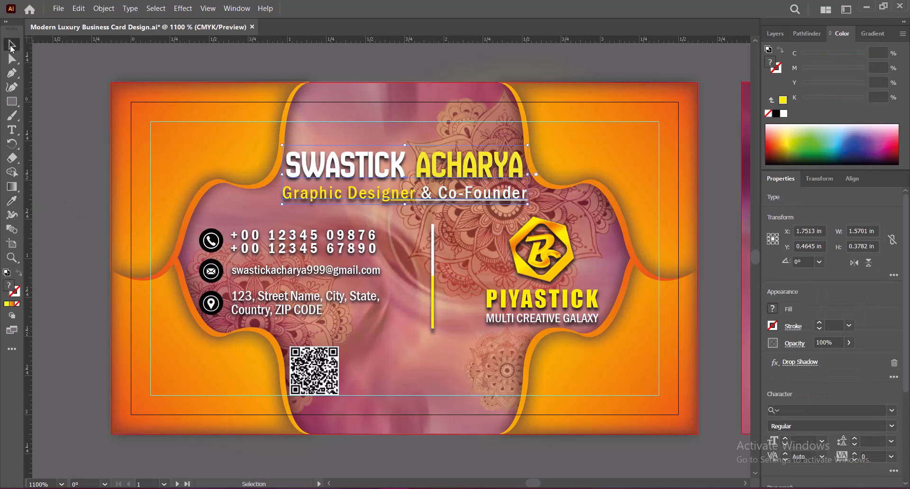
{"action": "left_click", "coordinate": [716, 270]}
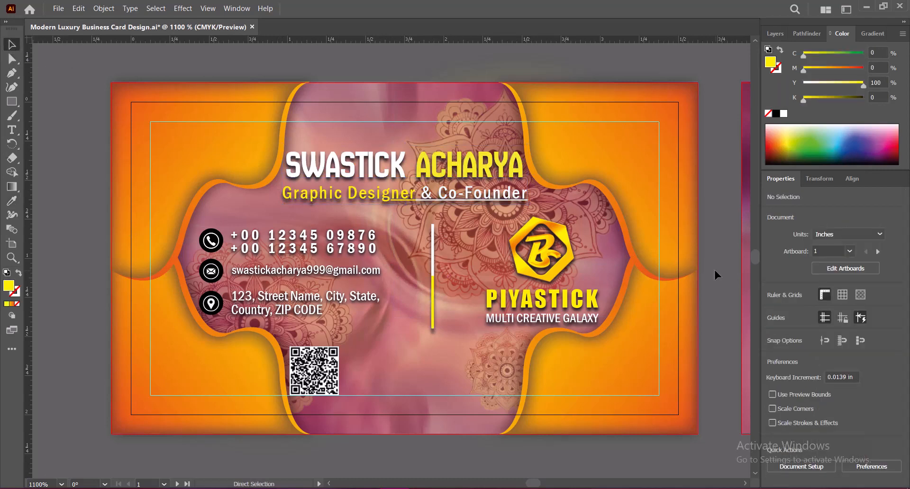
{"action": "key", "text": "ctrl+s"}
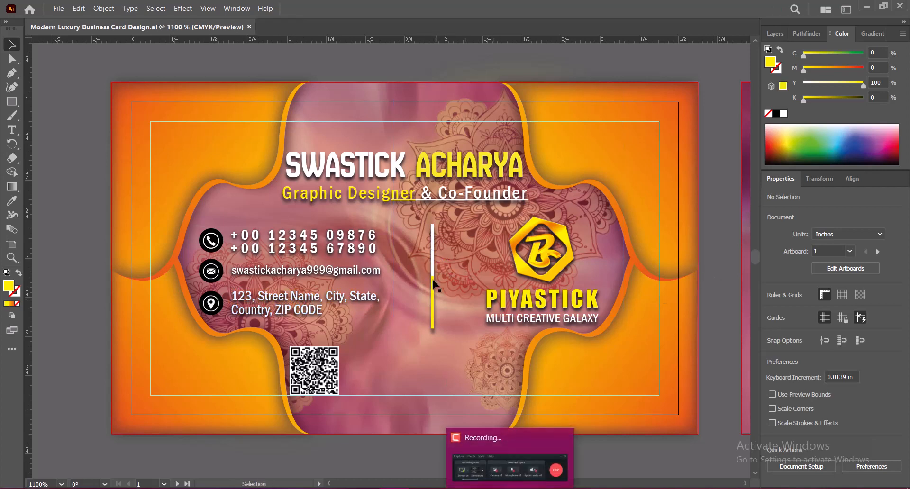
- Duplicate the front card's left orange wave group onto the second artboard
{"action": "scroll", "coordinate": [433, 284], "scroll_direction": "down", "scroll_amount": 1}
{"action": "left_click_drag", "start_coordinate": [481, 449], "coordinate": [408, 437]}
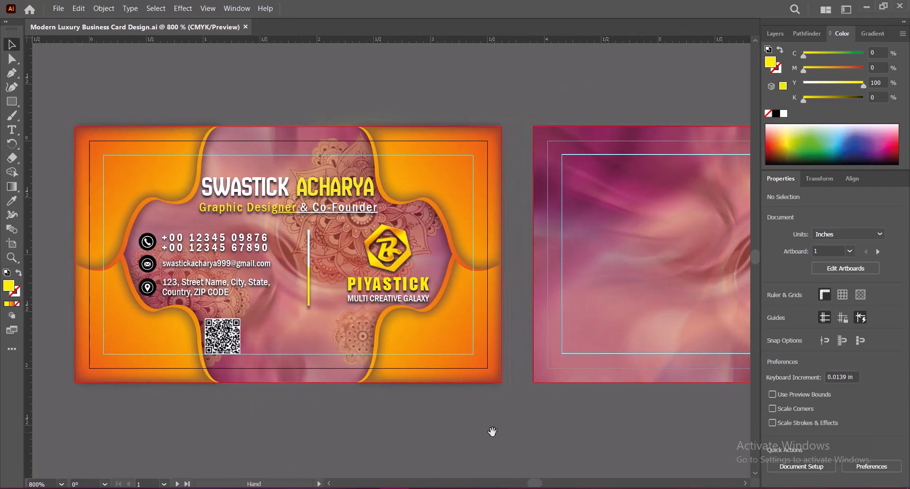
{"action": "left_click_drag", "start_coordinate": [522, 430], "coordinate": [493, 432]}
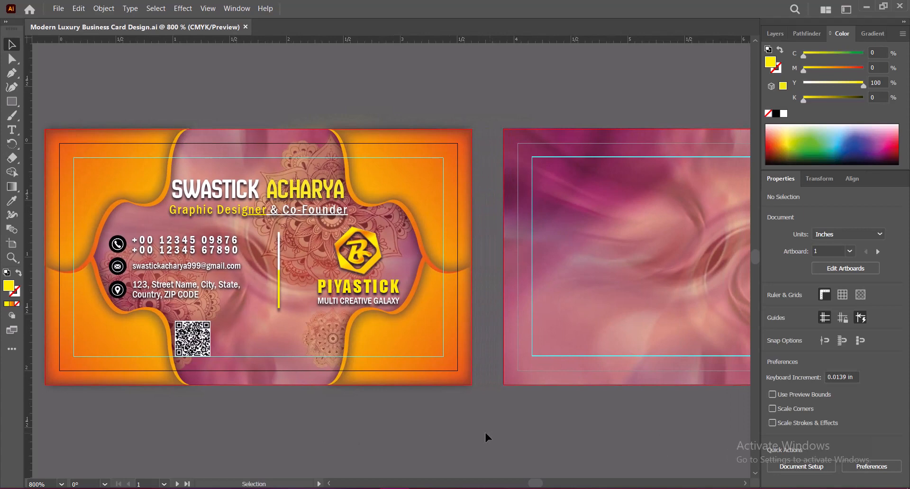
{"action": "left_click", "coordinate": [103, 177]}
{"action": "left_click_drag", "start_coordinate": [102, 178], "coordinate": [640, 199]}
{"action": "left_click_drag", "start_coordinate": [517, 428], "coordinate": [244, 408]}
- Rotate the copied orange wave group on the second artboard by 90°
{"action": "right_click", "coordinate": [354, 311]}
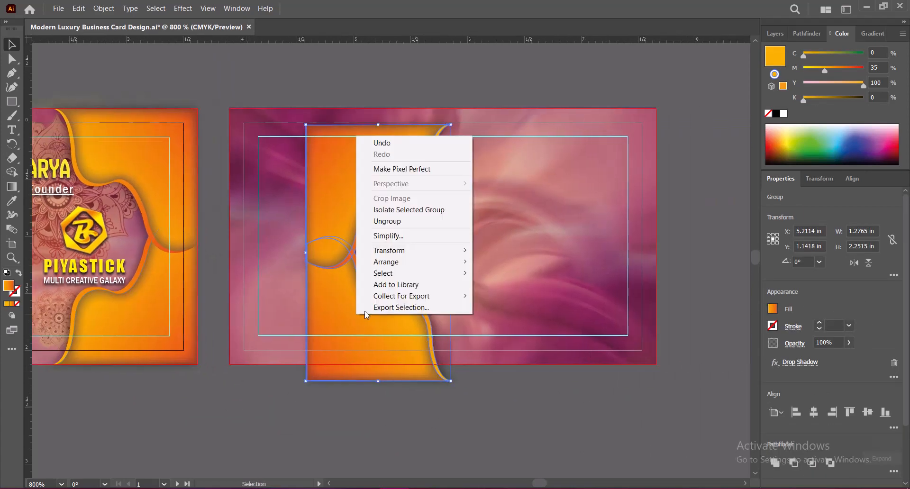
{"action": "mouse_move", "coordinate": [426, 250]}
{"action": "left_click", "coordinate": [512, 274]}
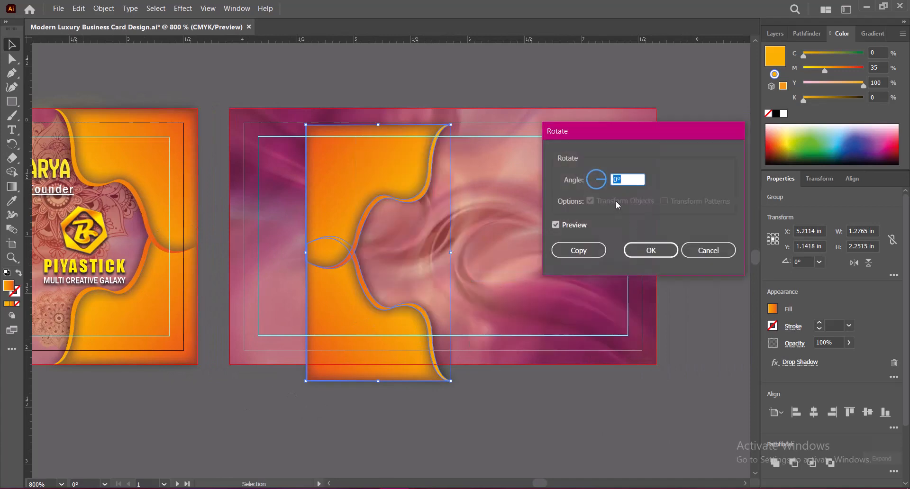
{"action": "left_click", "coordinate": [558, 225]}
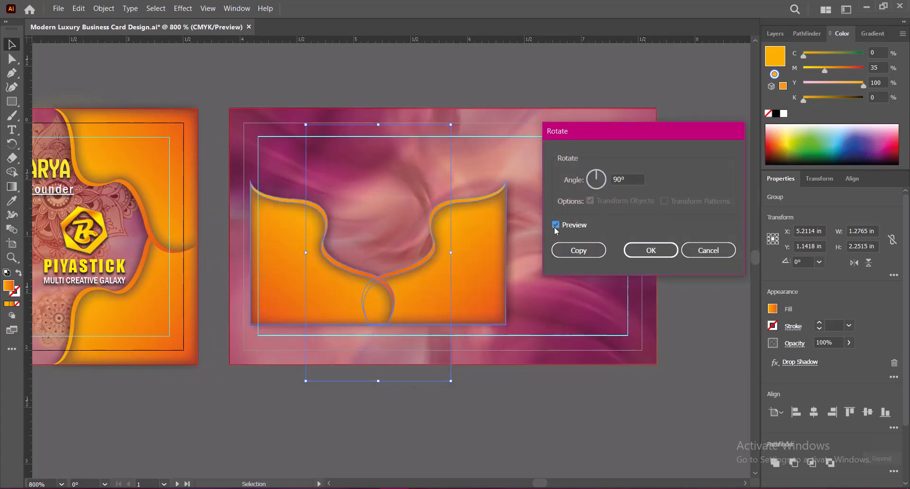
{"action": "left_click", "coordinate": [642, 254]}
- Fit the rotated wave group along the second artboard's bottom edge, 3.75 in wide and about 0.78 in high
{"action": "left_click_drag", "start_coordinate": [454, 286], "coordinate": [489, 324]}
{"action": "left_click_drag", "start_coordinate": [547, 292], "coordinate": [657, 296]}
{"action": "left_click_drag", "start_coordinate": [294, 294], "coordinate": [231, 295]}
{"action": "left_click_drag", "start_coordinate": [548, 312], "coordinate": [545, 311]}
{"action": "left_click_drag", "start_coordinate": [445, 220], "coordinate": [455, 279]}
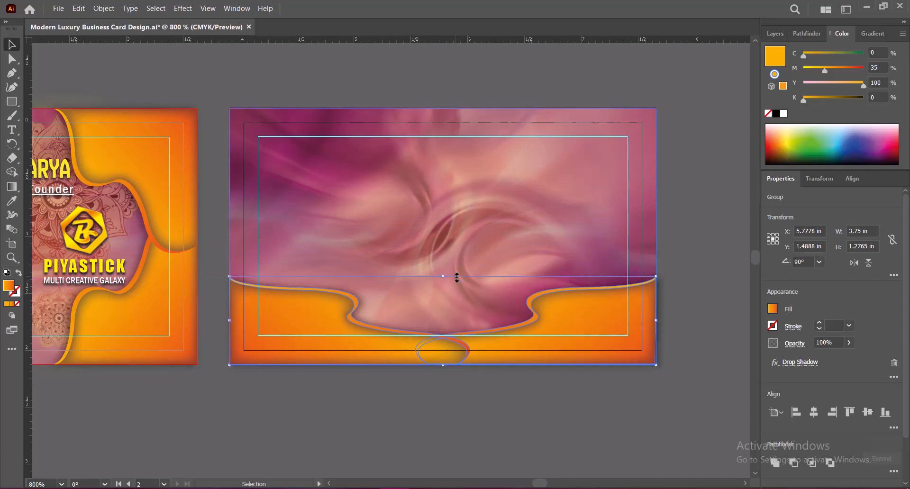
{"action": "left_click", "coordinate": [689, 341]}
- Duplicate the bottom wave group straight upward on the second artboard and rotate the copy by 180°
{"action": "left_click", "coordinate": [561, 315]}
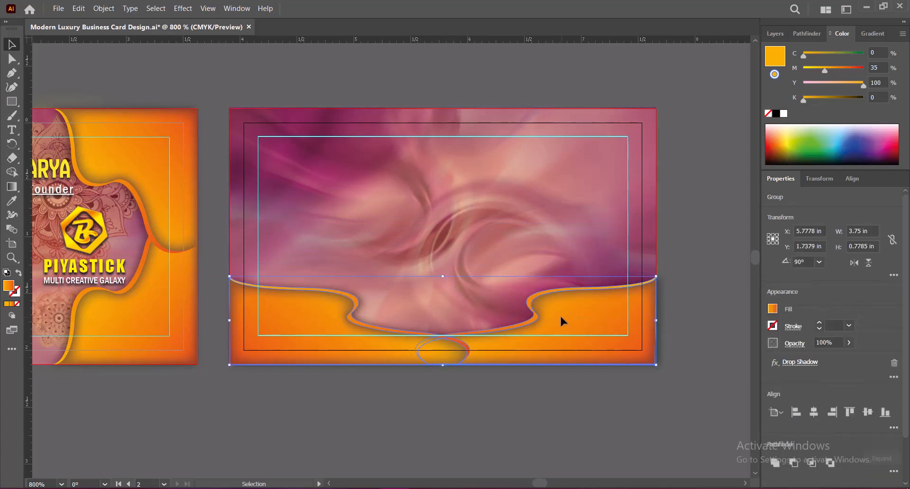
{"action": "left_click_drag", "start_coordinate": [561, 314], "coordinate": [560, 176]}
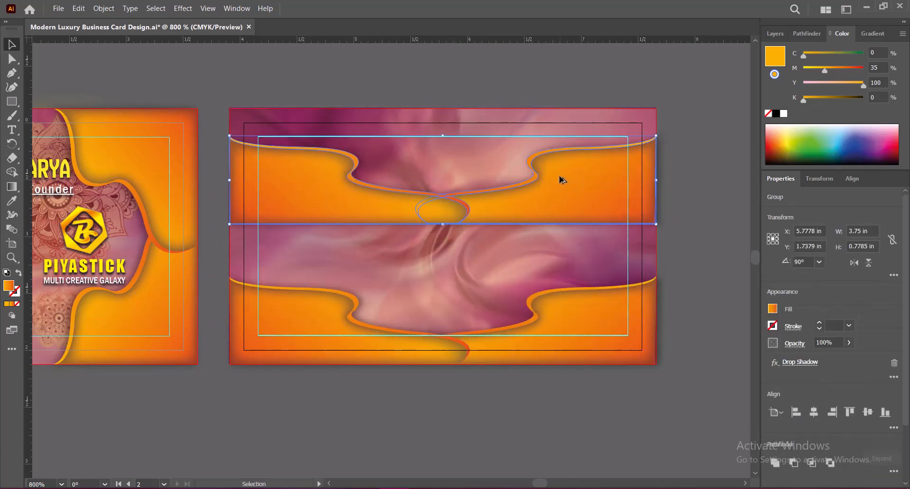
{"action": "right_click", "coordinate": [540, 201]}
{"action": "mouse_move", "coordinate": [622, 319]}
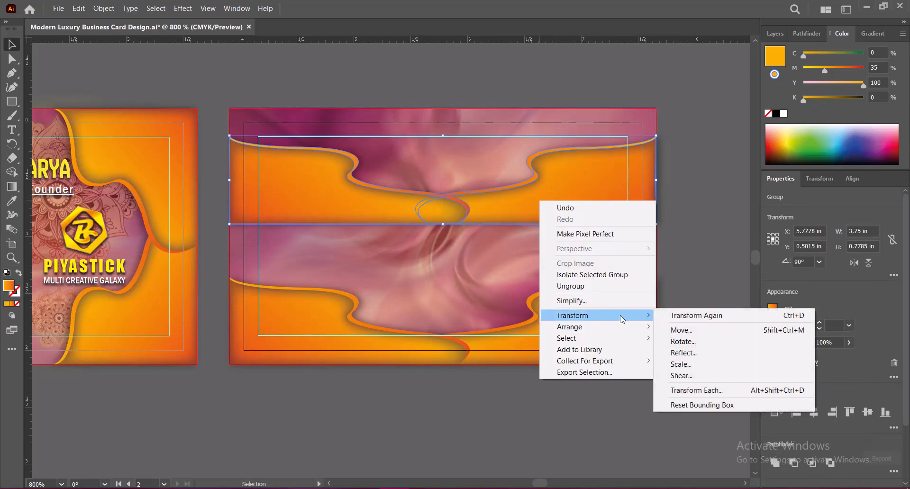
{"action": "left_click", "coordinate": [683, 342]}
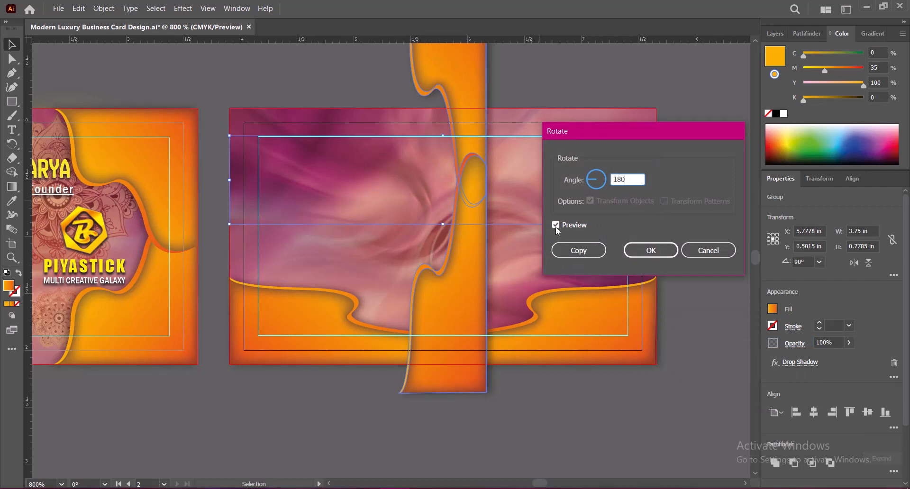
{"action": "key", "text": "Tab"}
{"action": "key", "text": "Return"}
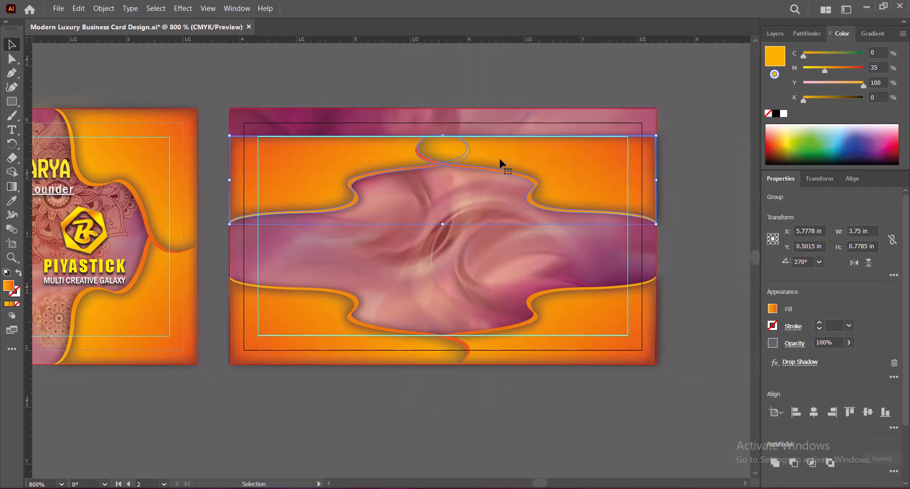
- Align the flipped wave group with the second artboard's top and side edges, and save the file
{"action": "left_click_drag", "start_coordinate": [498, 155], "coordinate": [498, 131]}
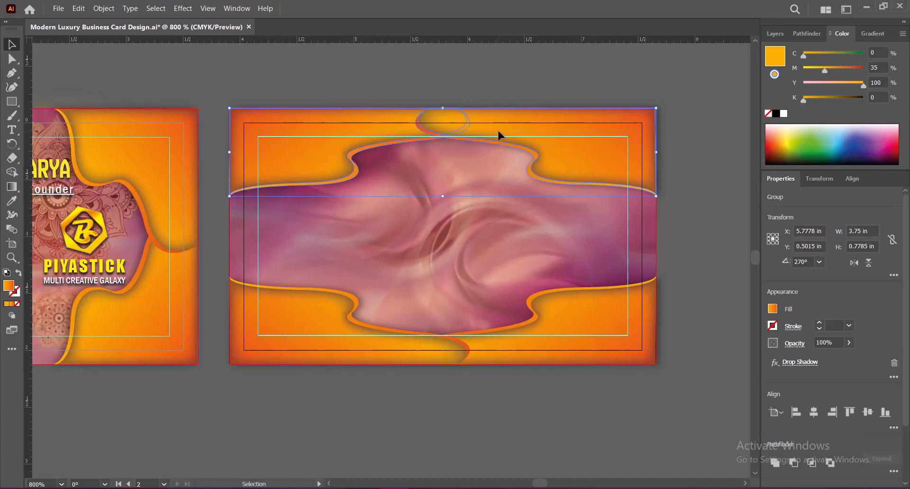
{"action": "left_click", "coordinate": [684, 250]}
{"action": "left_click", "coordinate": [561, 164]}
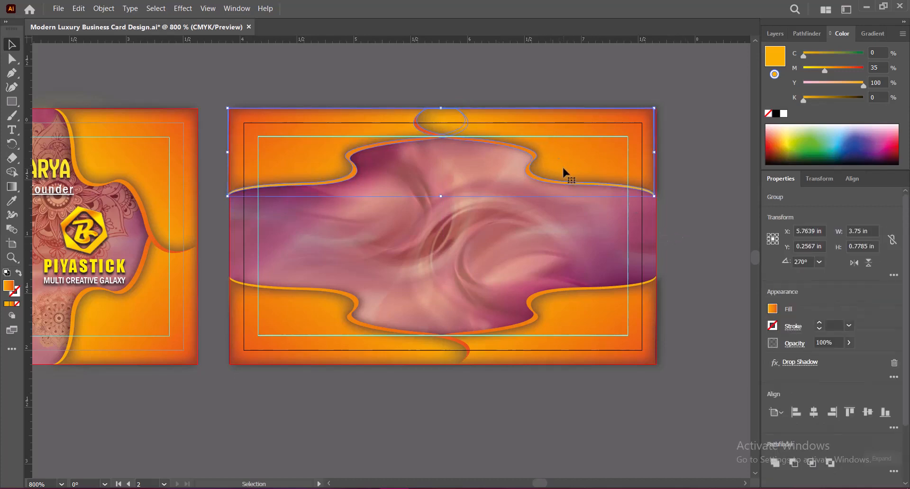
{"action": "left_click", "coordinate": [684, 283]}
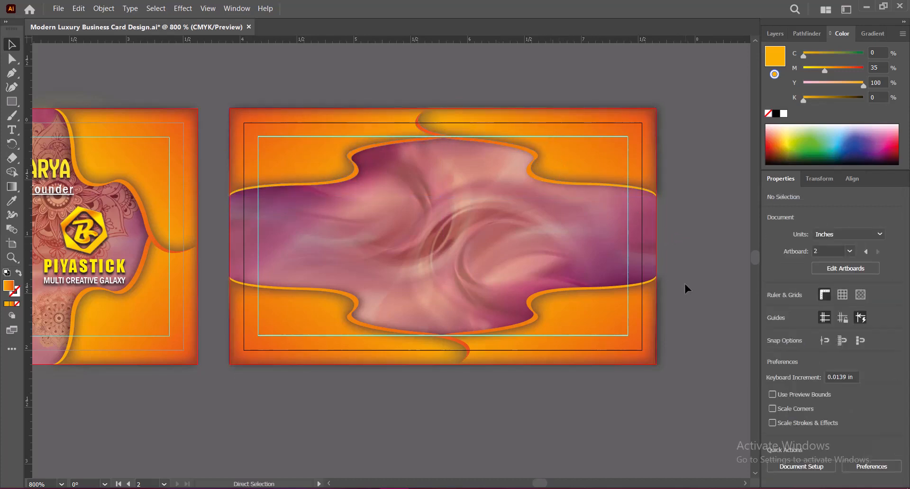
{"action": "key", "text": "ctrl+s"}
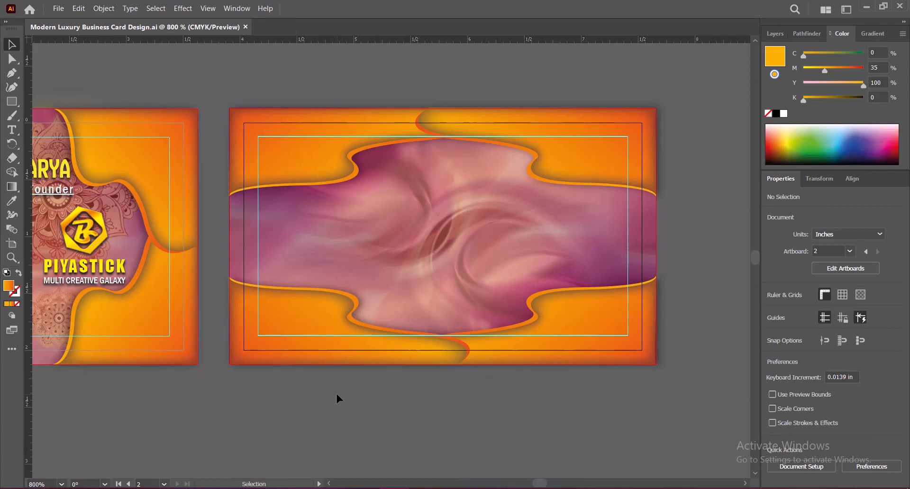
- Duplicate the front card's two larger mandalas onto the back, one at the lower left and the largest at the upper right
{"action": "left_click_drag", "start_coordinate": [315, 406], "coordinate": [366, 409]}
{"action": "left_click_drag", "start_coordinate": [97, 289], "coordinate": [611, 289]}
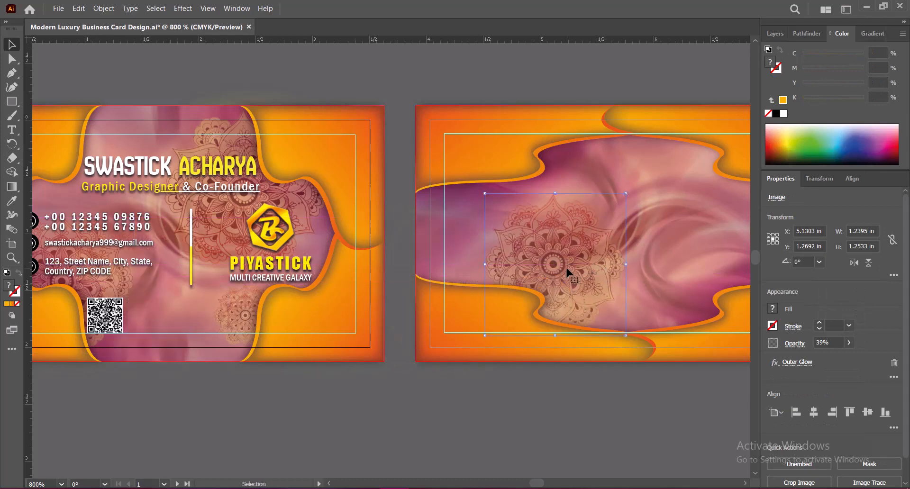
{"action": "left_click_drag", "start_coordinate": [567, 269], "coordinate": [509, 268]}
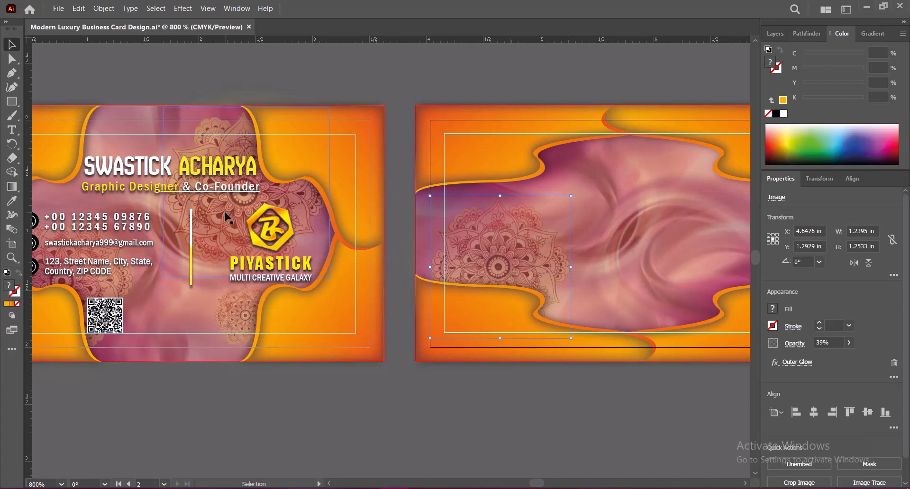
{"action": "left_click_drag", "start_coordinate": [227, 218], "coordinate": [677, 238]}
{"action": "left_click_drag", "start_coordinate": [620, 407], "coordinate": [471, 410]}
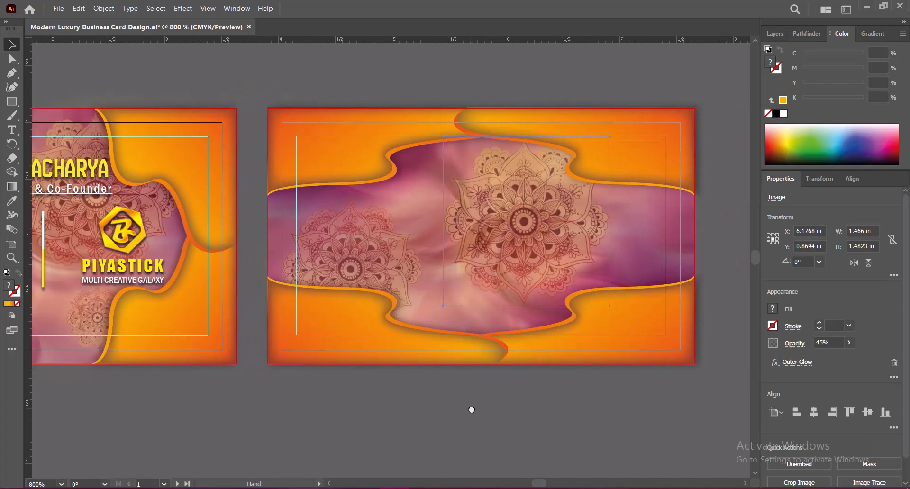
{"action": "left_click_drag", "start_coordinate": [529, 232], "coordinate": [603, 212]}
- Duplicate the front card's small mandala onto the back, enlarge it, and place it at the bottom center
{"action": "left_click_drag", "start_coordinate": [91, 319], "coordinate": [472, 218]}
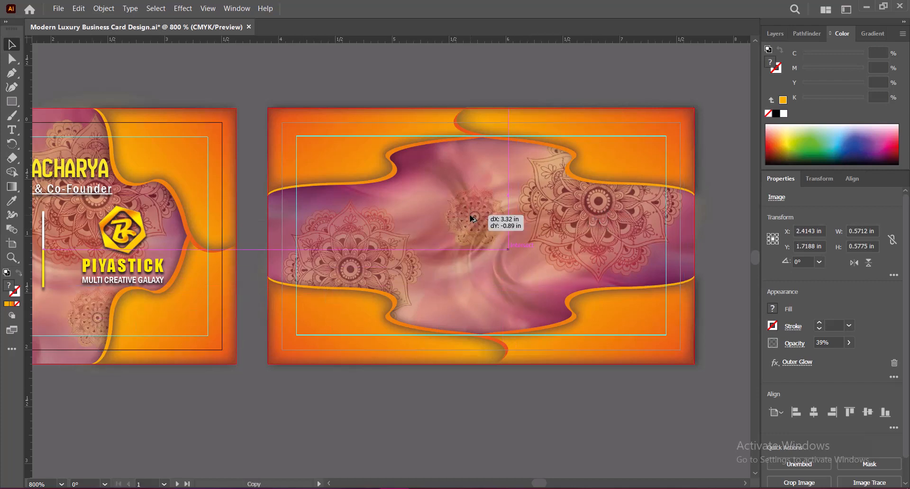
{"action": "left_click_drag", "start_coordinate": [476, 250], "coordinate": [458, 190]}
{"action": "key", "text": "ctrl+z"}
{"action": "left_click_drag", "start_coordinate": [463, 230], "coordinate": [485, 314]}
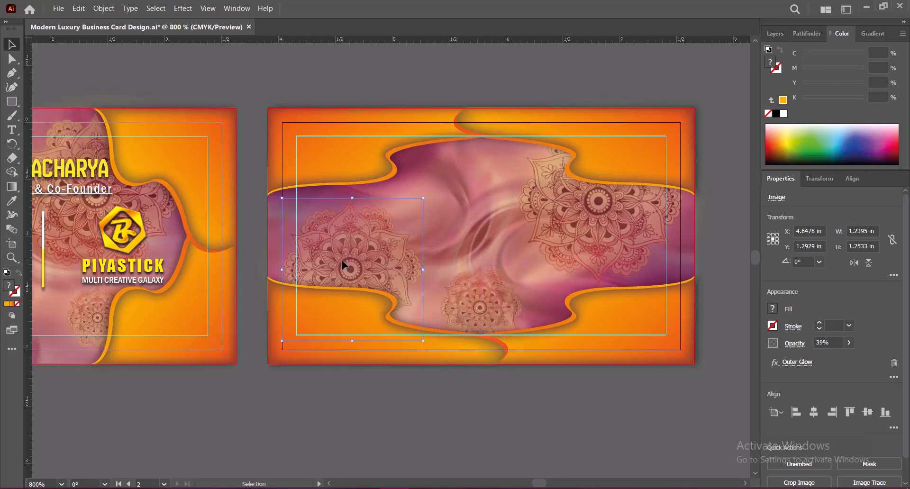
- Move the back card's left mandala up to about Y 1.21 in, shift the small mandala slightly down, and save the file
{"action": "left_click_drag", "start_coordinate": [345, 265], "coordinate": [344, 255]}
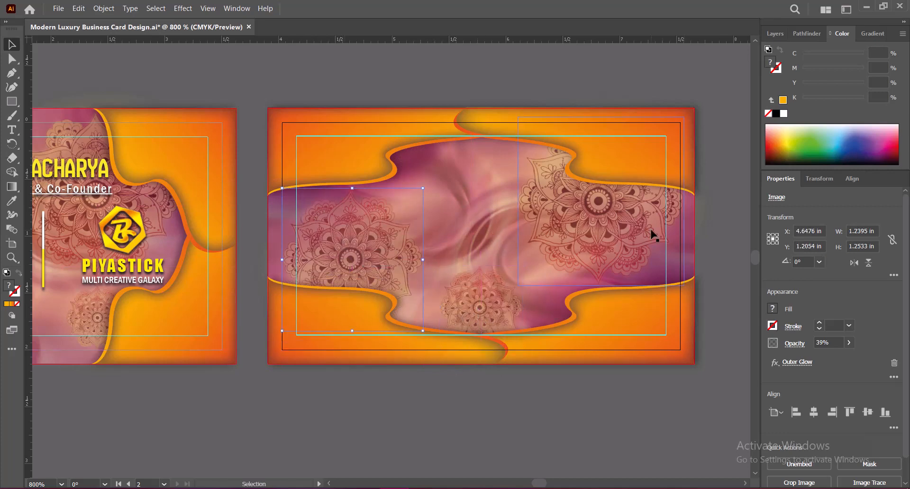
{"action": "left_click", "coordinate": [540, 406]}
{"action": "left_click_drag", "start_coordinate": [477, 304], "coordinate": [478, 311]}
{"action": "left_click", "coordinate": [518, 398]}
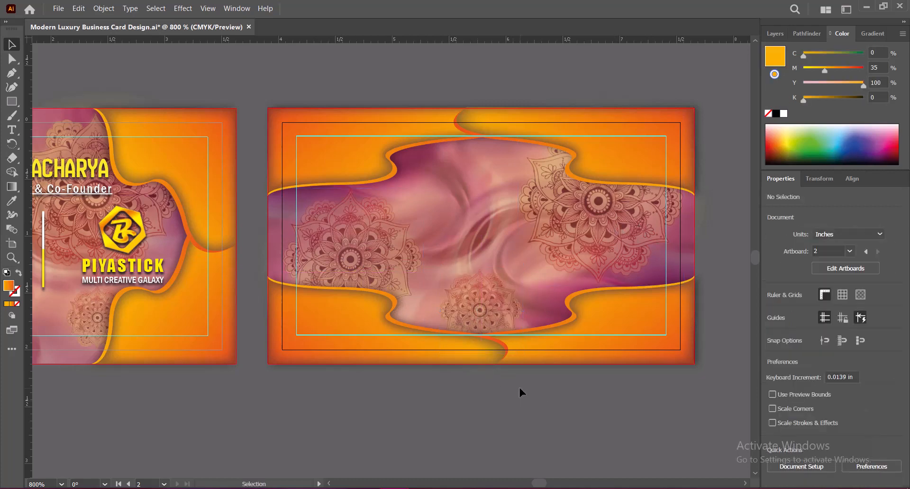
{"action": "key", "text": "ctrl+s"}
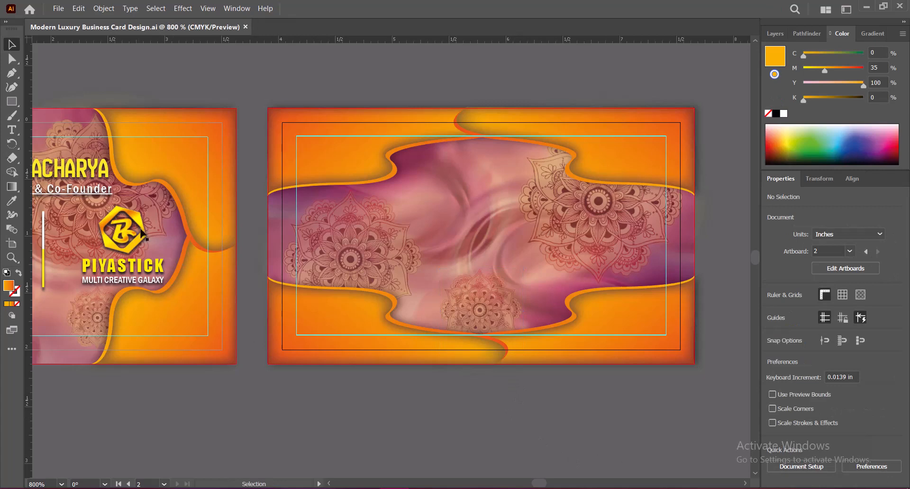
- Duplicate the logo with its company name and tagline onto the back, enlarge it to about 1.05 in wide, and center it at about Y 0.86 in
{"action": "left_click", "coordinate": [135, 220]}
{"action": "left_click", "coordinate": [147, 271], "text": "shift"}
{"action": "left_click_drag", "start_coordinate": [148, 271], "coordinate": [489, 301]}
{"action": "left_click_drag", "start_coordinate": [495, 209], "coordinate": [499, 188]}
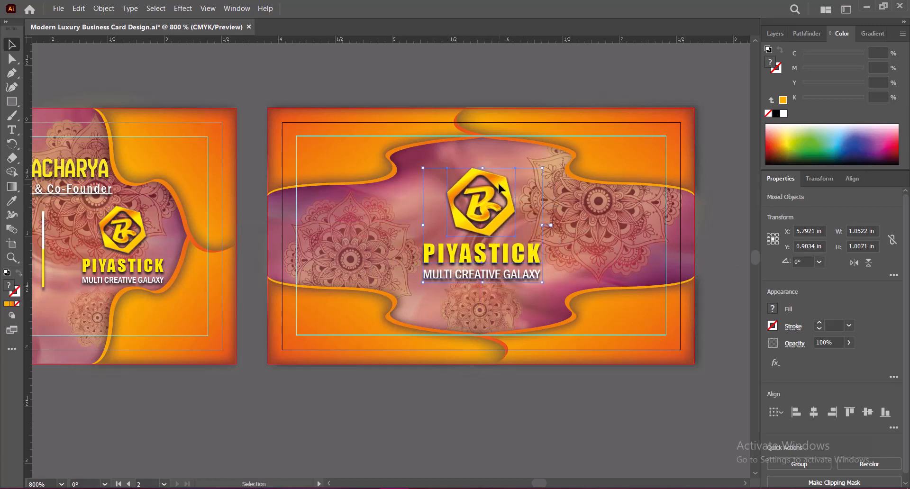
{"action": "key", "text": "Up"}
{"action": "key", "text": "Up"}
{"action": "key", "text": "Up"}
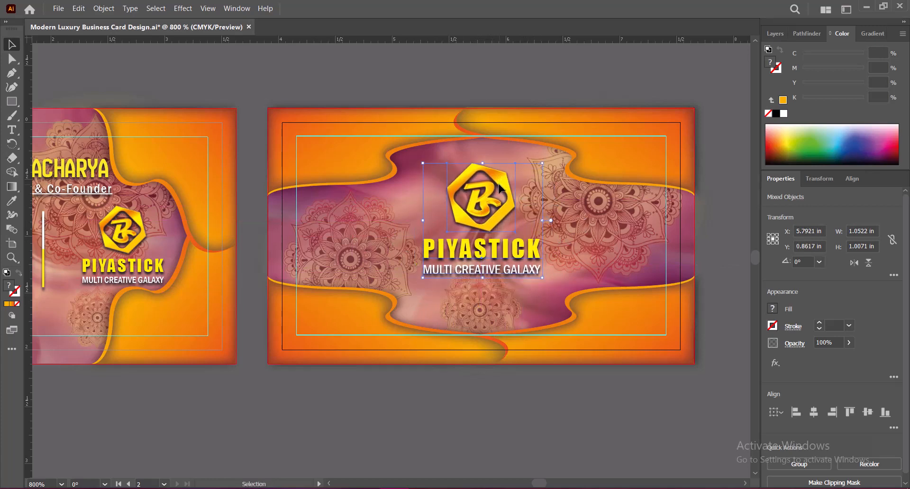
{"action": "left_click", "coordinate": [265, 415]}
- Duplicate the front card's white-and-yellow divider line onto the back card and rotate the copy 90°
{"action": "left_click", "coordinate": [43, 246]}
{"action": "left_click_drag", "start_coordinate": [43, 246], "coordinate": [480, 287]}
{"action": "right_click", "coordinate": [480, 287]}
{"action": "mouse_move", "coordinate": [531, 413]}
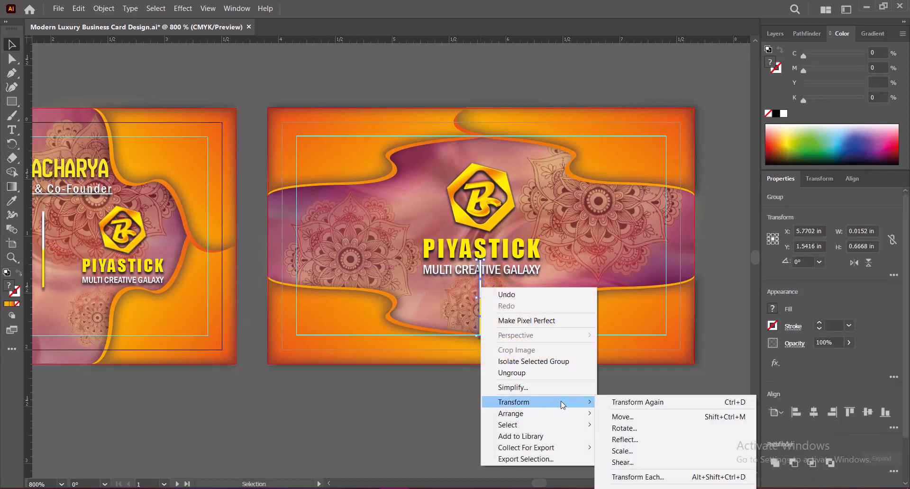
{"action": "left_click", "coordinate": [624, 428]}
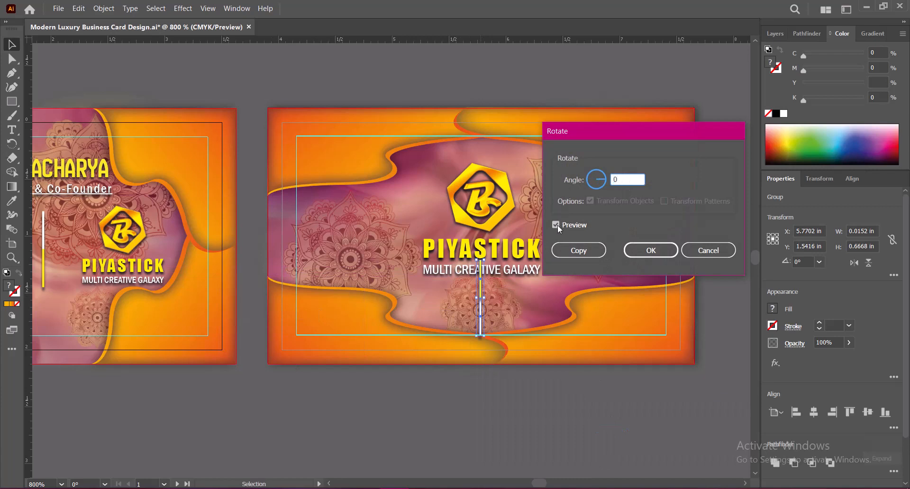
{"action": "left_click", "coordinate": [627, 179]}
{"action": "type", "text": "90"}
{"action": "left_click", "coordinate": [558, 225]}
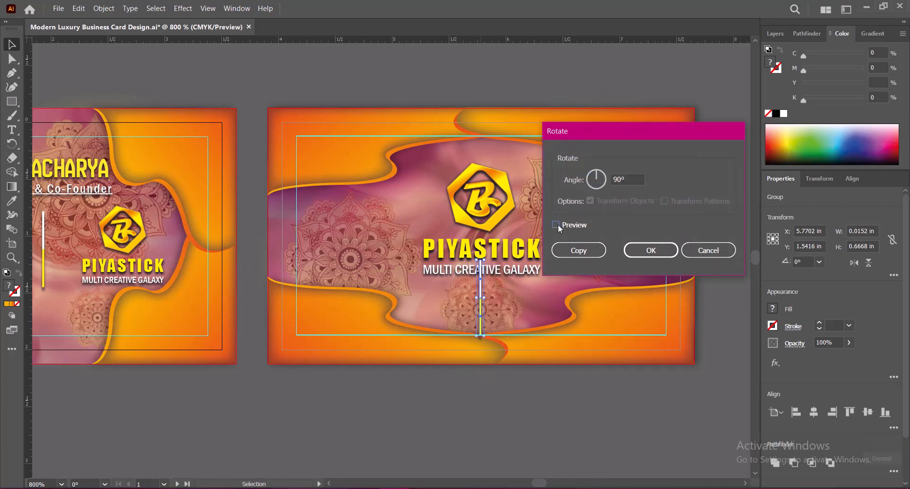
{"action": "left_click", "coordinate": [646, 250]}
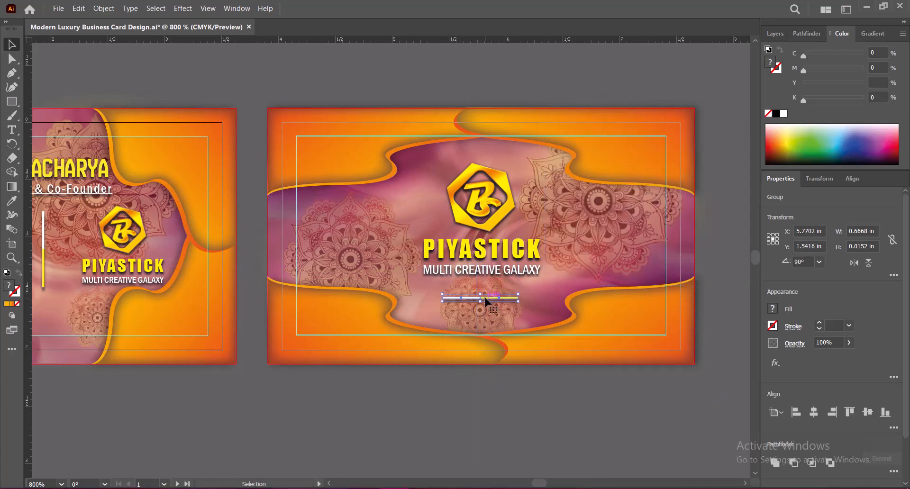
- Center the horizontal divider just below the back card's tagline at about Y 1.42 in and save the file
{"action": "left_click_drag", "start_coordinate": [485, 298], "coordinate": [485, 286]}
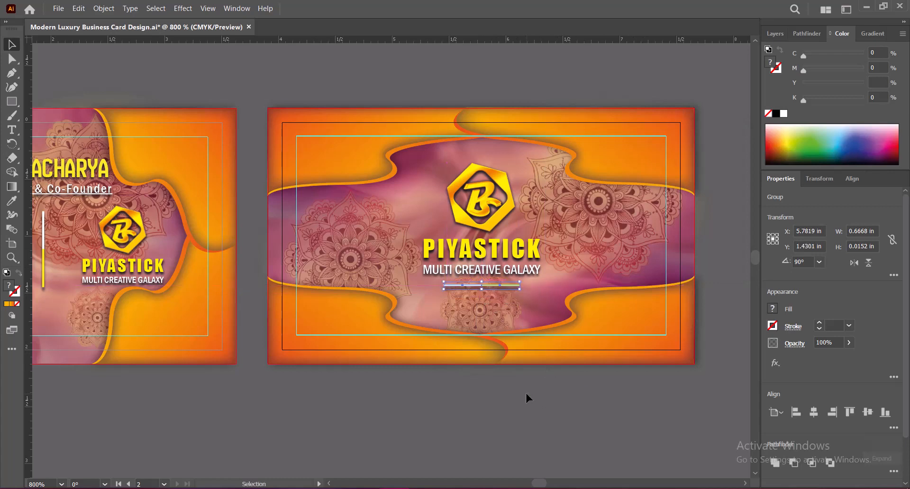
{"action": "key", "text": "Left"}
{"action": "left_click", "coordinate": [517, 398]}
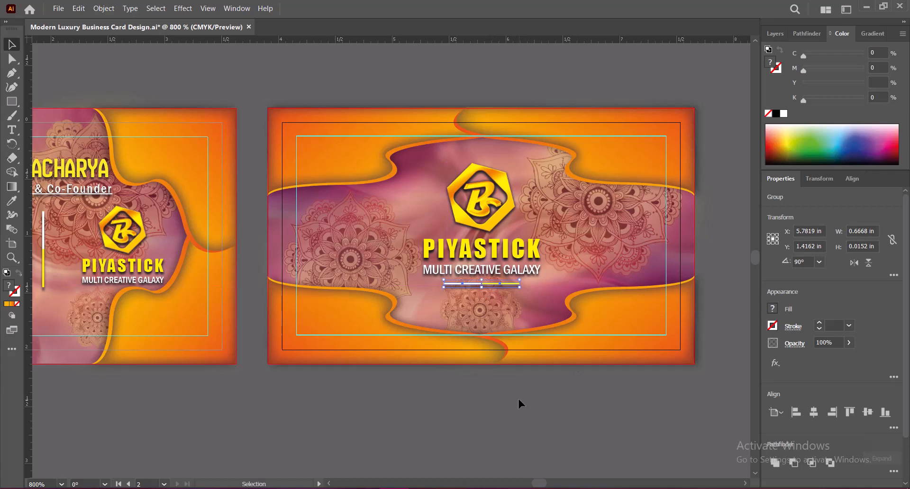
{"action": "left_click", "coordinate": [482, 283]}
{"action": "left_click", "coordinate": [581, 417]}
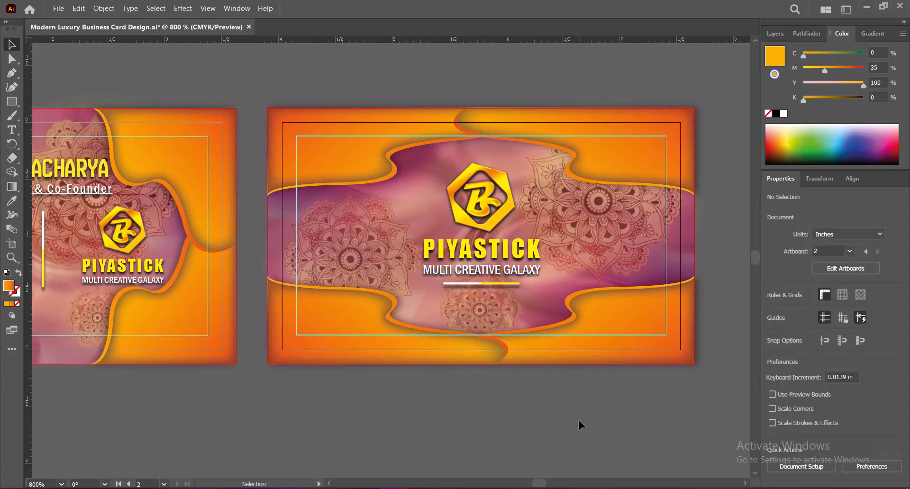
{"action": "key", "text": "ctrl+s"}
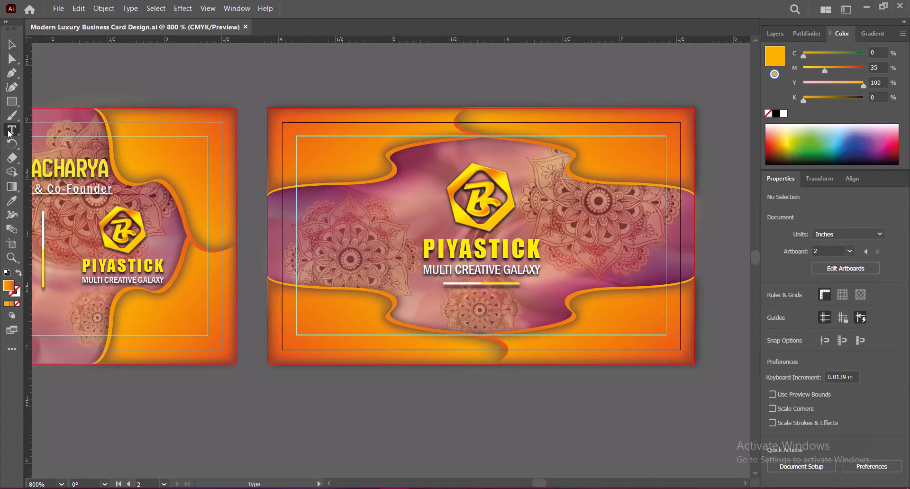
{"action": "left_click", "coordinate": [363, 299]}
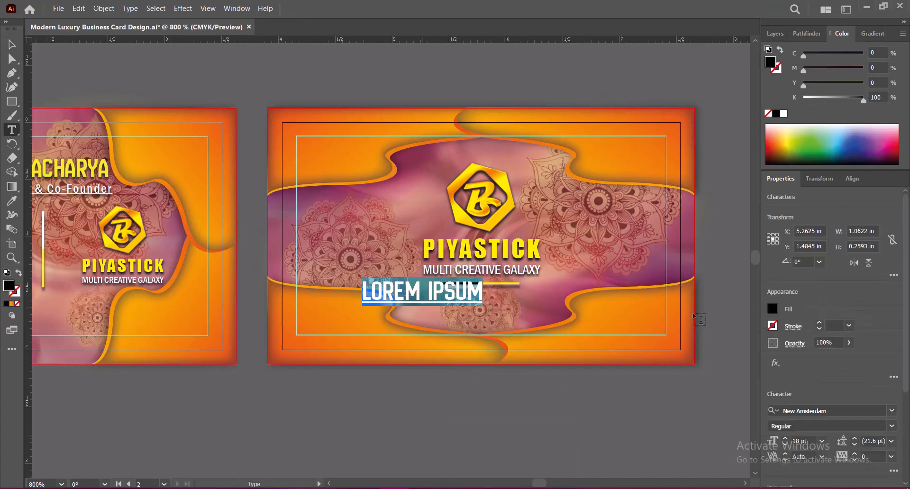
{"action": "type", "text": "WWW.COMPANYWEBSITE.COM"}
{"action": "left_click", "coordinate": [11, 44]}
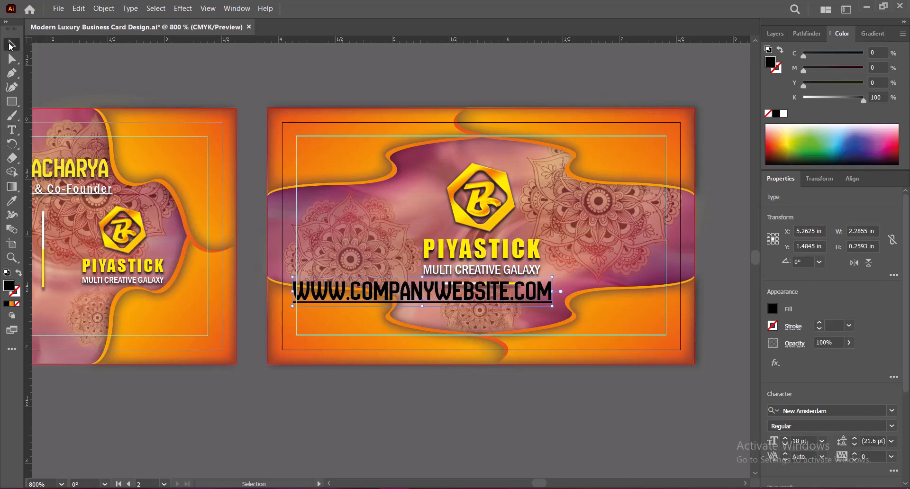
{"action": "double_click", "coordinate": [11, 287]}
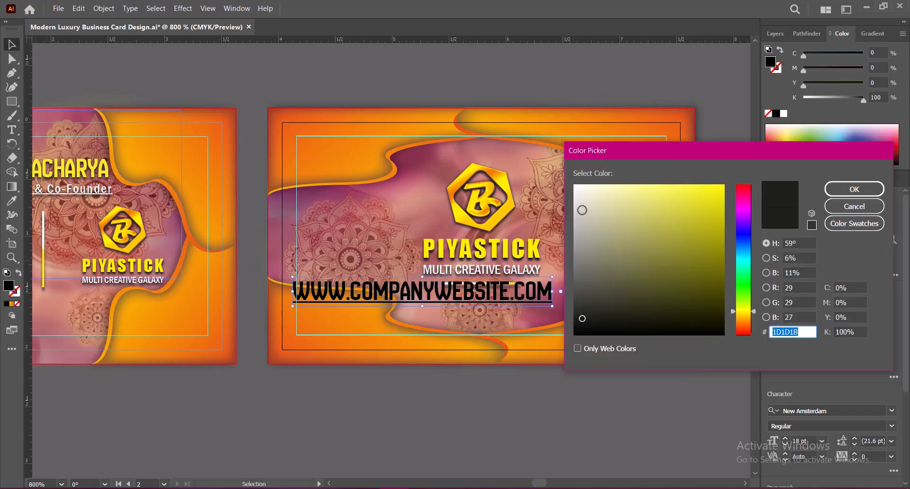
{"action": "key", "text": "Return"}
{"action": "left_click_drag", "start_coordinate": [408, 294], "coordinate": [471, 294]}
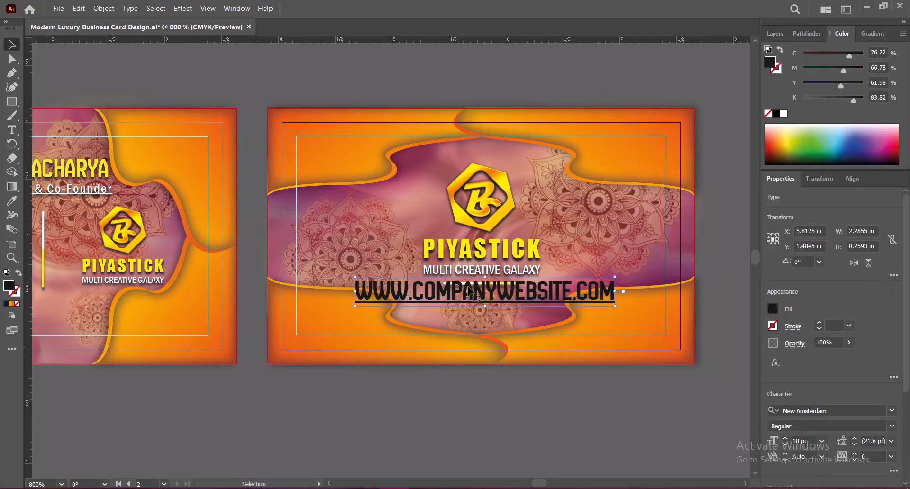
{"action": "left_click", "coordinate": [773, 309]}
{"action": "left_click", "coordinate": [673, 348]}
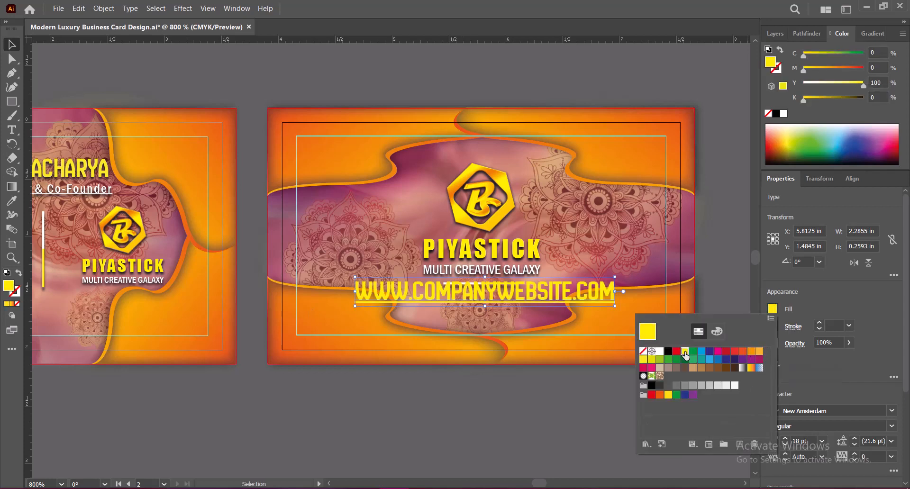
- Set the website text to 9 pt with tracking 50 and center it over the back card's small lower mandala
{"action": "scroll", "coordinate": [880, 313], "scroll_direction": "down", "scroll_amount": 5}
{"action": "left_click", "coordinate": [821, 195]}
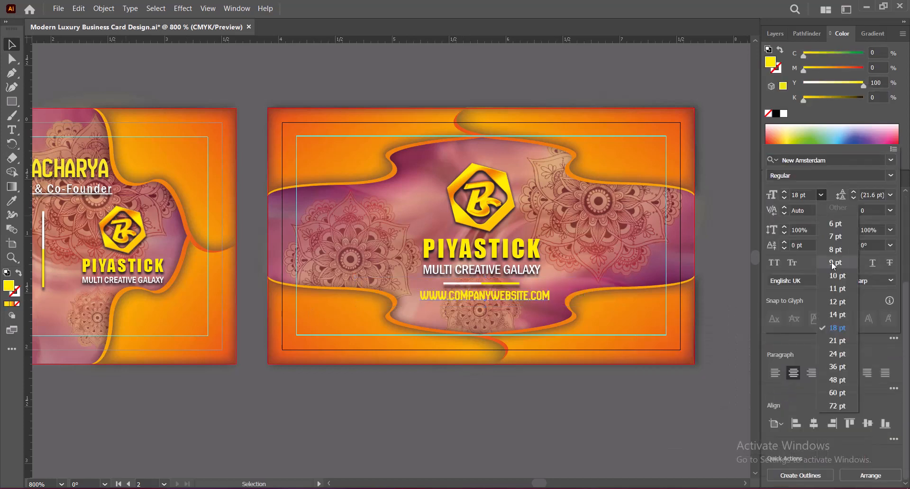
{"action": "left_click", "coordinate": [834, 237]}
{"action": "left_click_drag", "start_coordinate": [491, 295], "coordinate": [491, 313]}
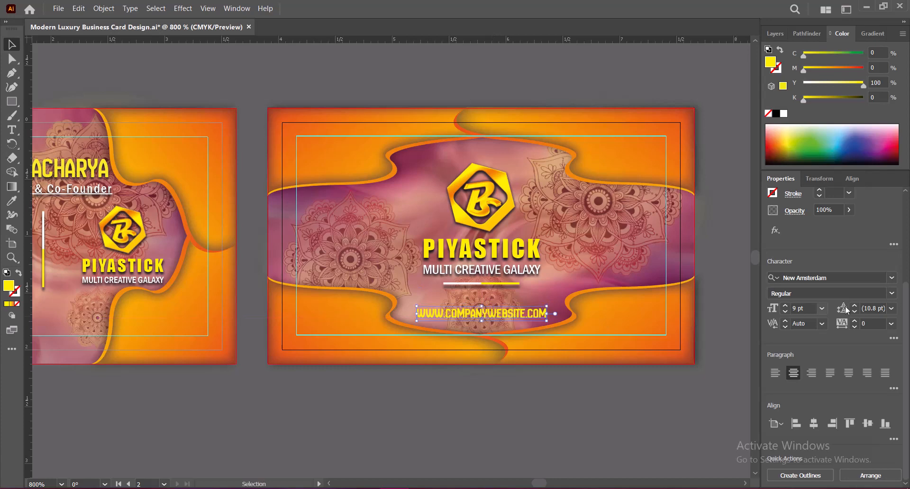
{"action": "left_click", "coordinate": [892, 324]}
{"action": "left_click", "coordinate": [876, 274]}
- Apply a Normal-mode drop shadow with 50% opacity and 0.01 in Y offset to the website text and save the file
{"action": "left_click", "coordinate": [183, 8]}
{"action": "left_click", "coordinate": [332, 160]}
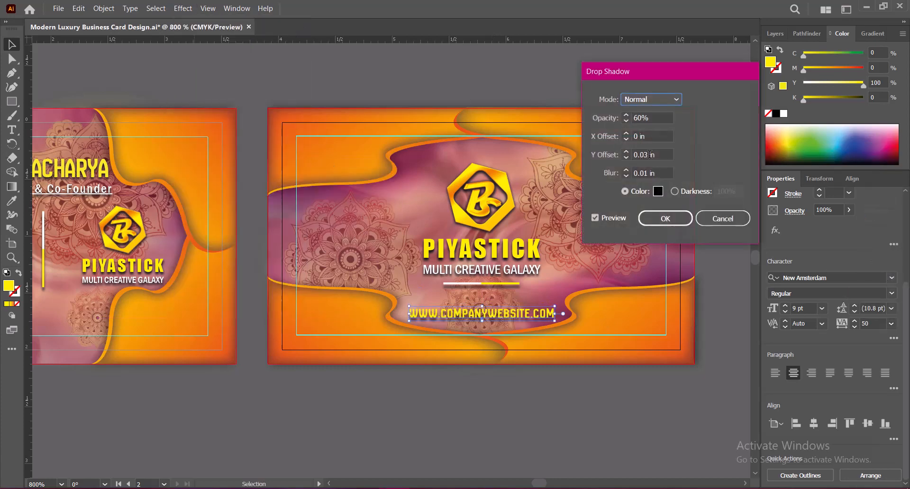
{"action": "left_click", "coordinate": [650, 155]}
{"action": "key", "text": "BackSpace"}
{"action": "type", "text": "1"}
{"action": "left_click", "coordinate": [657, 173]}
{"action": "double_click", "coordinate": [641, 118]}
{"action": "type", "text": "50"}
{"action": "left_click", "coordinate": [662, 217]}
{"action": "left_click", "coordinate": [611, 408]}
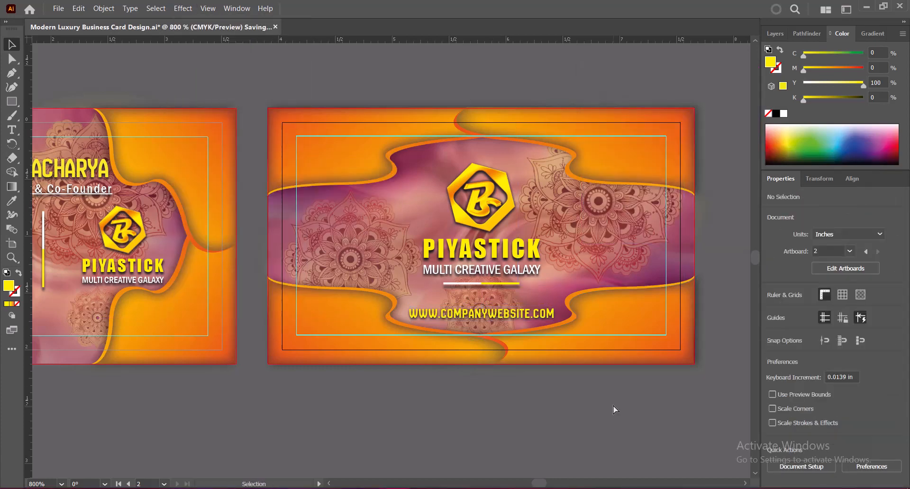
- Move the back card's logo, company name, tagline and divider together up to about Y 0.82 in
{"action": "left_click", "coordinate": [482, 202]}
{"action": "left_click", "coordinate": [481, 249], "text": "shift"}
{"action": "left_click", "coordinate": [481, 271], "text": "shift"}
{"action": "left_click", "coordinate": [479, 284], "text": "shift"}
{"action": "key", "text": "Up"}
{"action": "key", "text": "Up"}
{"action": "key", "text": "Up"}
{"action": "key", "text": "Up"}
{"action": "key", "text": "Up"}
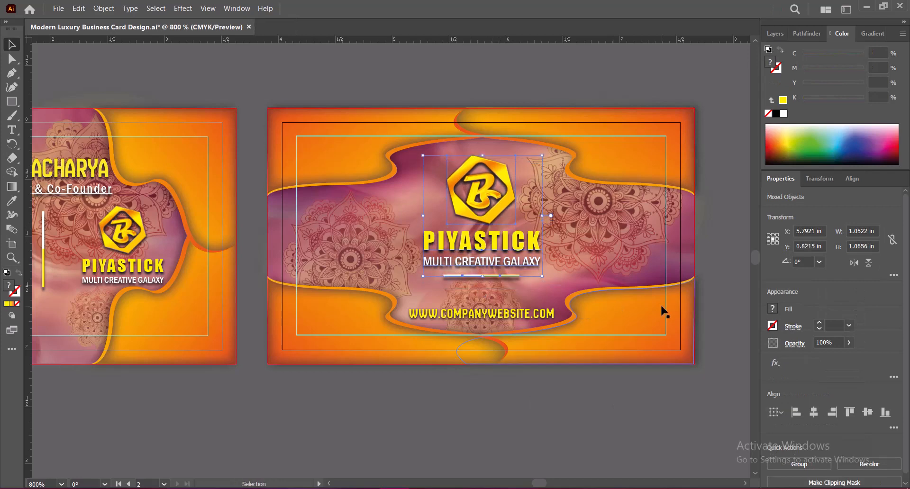
{"action": "left_click", "coordinate": [511, 407]}
- Nudge the website text on the back card slightly upward and save the file
{"action": "left_click", "coordinate": [493, 314]}
{"action": "key", "text": "Up"}
{"action": "key", "text": "Up"}
{"action": "key", "text": "Down"}
{"action": "left_click", "coordinate": [510, 392]}
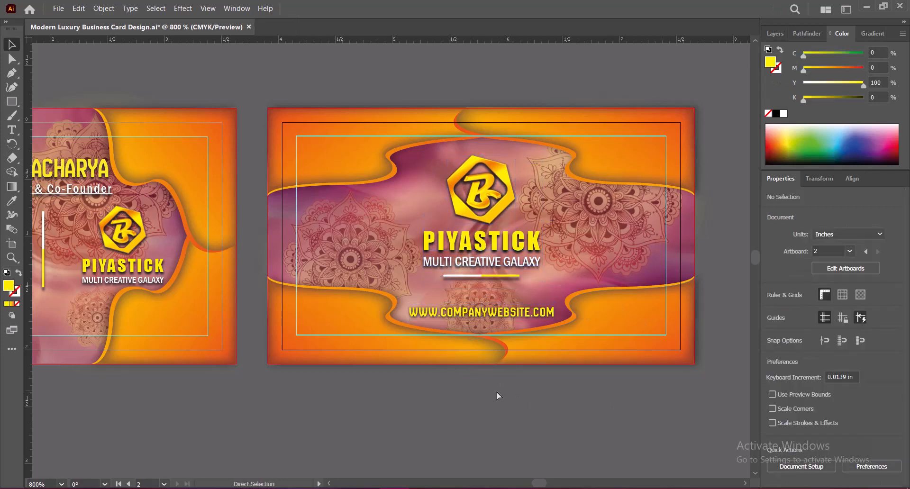
{"action": "key", "text": "ctrl+s"}
- Examine the finished front and back card layouts up close and side by side
{"action": "left_click_drag", "start_coordinate": [334, 312], "coordinate": [498, 331]}
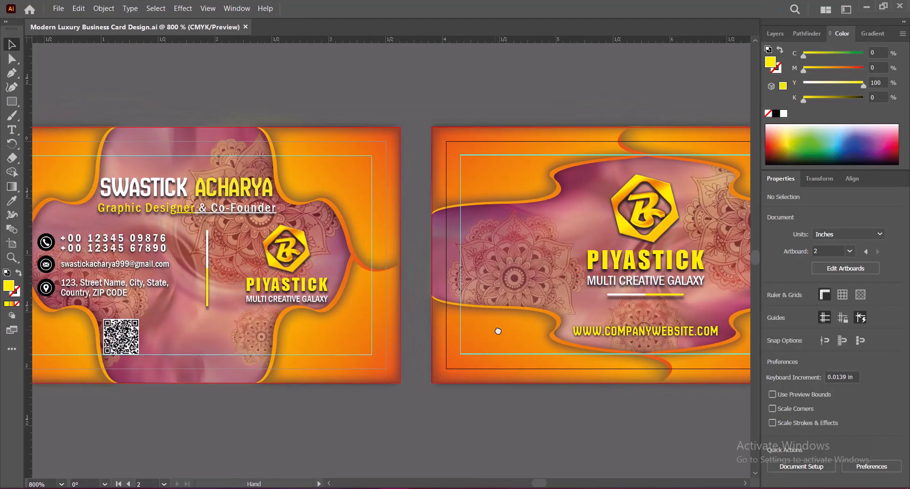
{"action": "left_click_drag", "start_coordinate": [309, 304], "coordinate": [357, 275]}
{"action": "left_click_drag", "start_coordinate": [658, 293], "coordinate": [621, 294]}
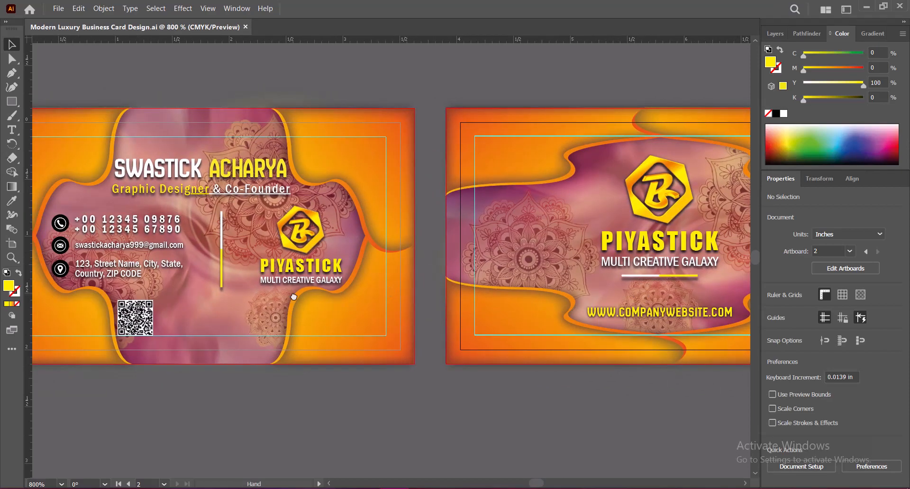
{"action": "left_click_drag", "start_coordinate": [290, 295], "coordinate": [377, 303]}
{"action": "left_click_drag", "start_coordinate": [448, 301], "coordinate": [560, 369]}
{"action": "scroll", "coordinate": [453, 318], "scroll_direction": "up", "scroll_amount": 1}
{"action": "key", "text": "Return"}
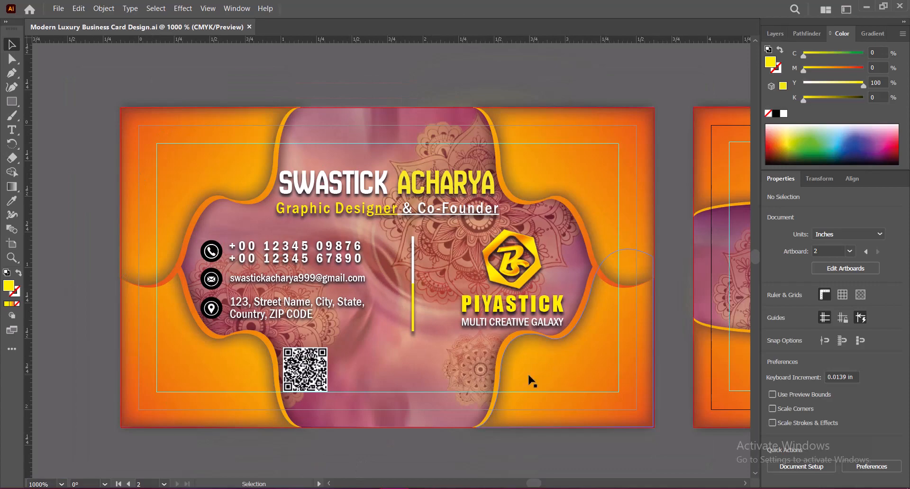
{"action": "scroll", "coordinate": [531, 379], "scroll_direction": "right", "scroll_amount": 10}
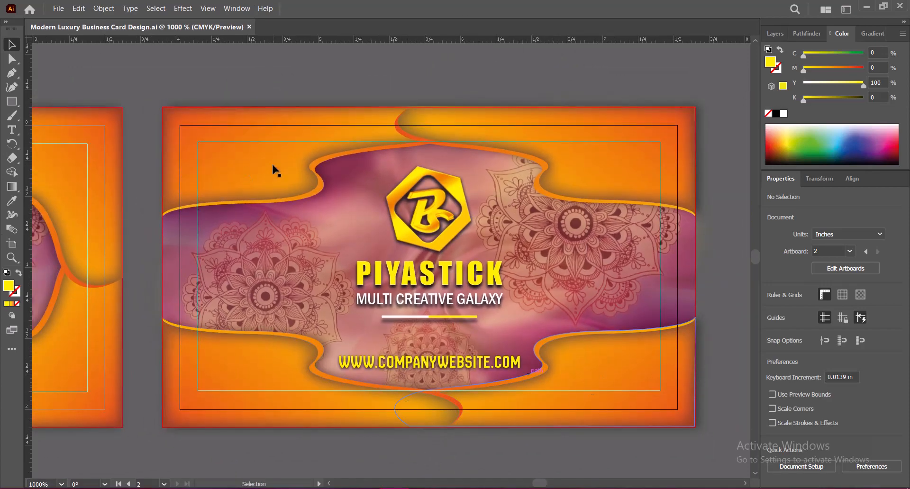
{"action": "scroll", "coordinate": [394, 403], "scroll_direction": "left", "scroll_amount": 10}
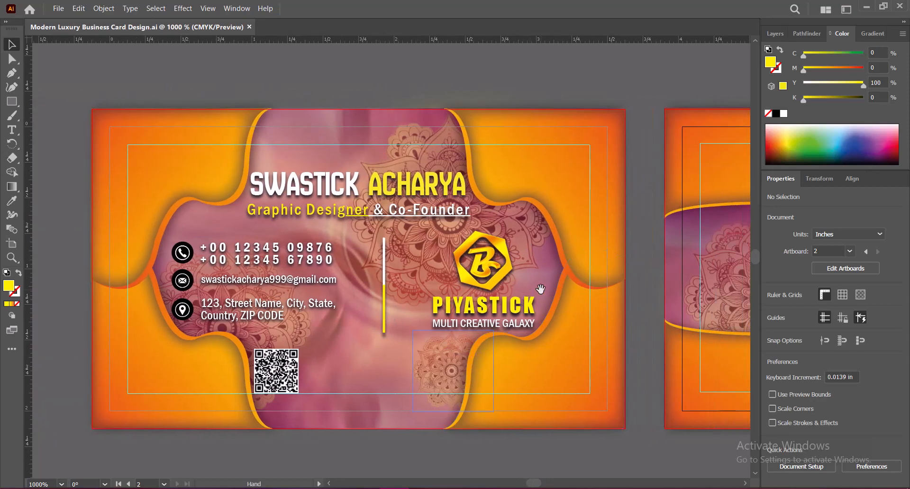
{"action": "scroll", "coordinate": [540, 289], "scroll_direction": "right", "scroll_amount": 10}
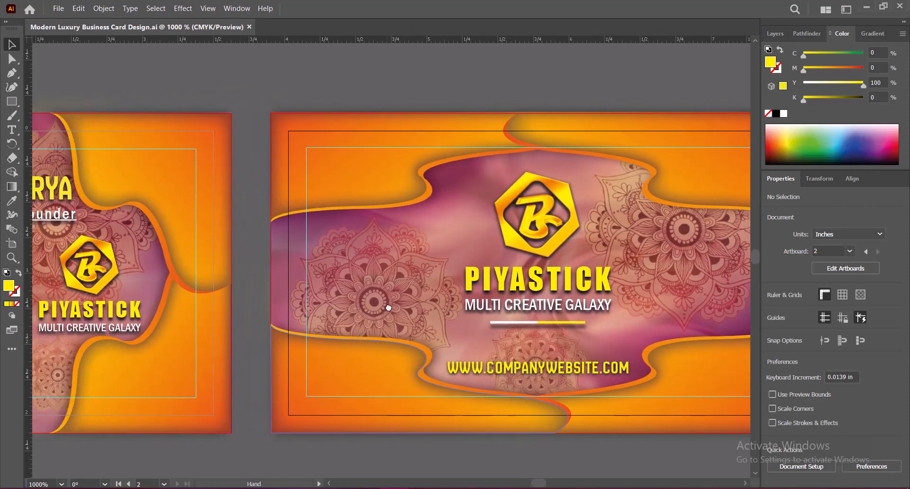
{"action": "left_click_drag", "start_coordinate": [389, 308], "coordinate": [710, 307]}
{"action": "left_click_drag", "start_coordinate": [348, 305], "coordinate": [184, 293]}
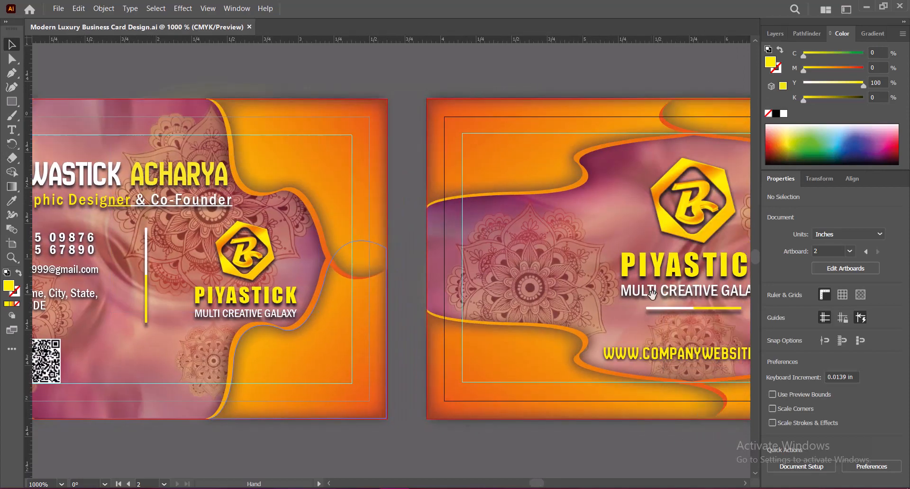
{"action": "scroll", "coordinate": [592, 298], "scroll_direction": "right", "scroll_amount": 6}
{"action": "scroll", "coordinate": [474, 303], "scroll_direction": "left", "scroll_amount": 10}
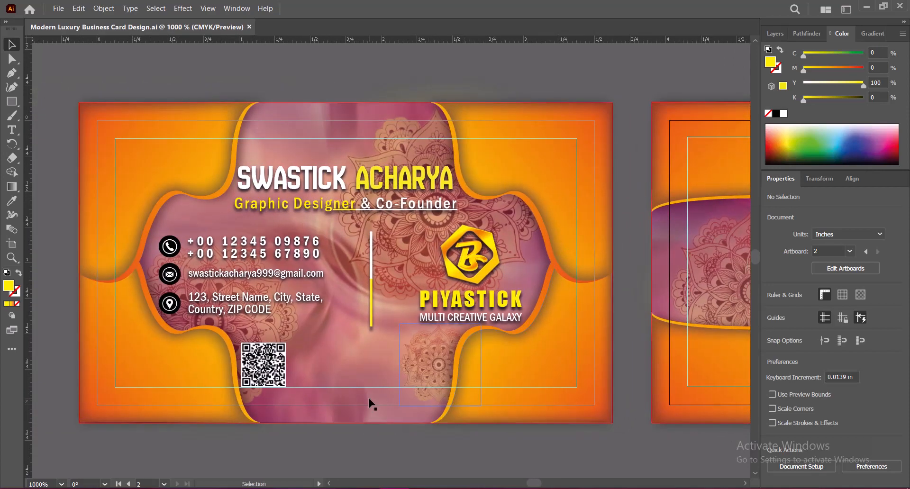
{"action": "scroll", "coordinate": [352, 265], "scroll_direction": "down", "scroll_amount": 1}
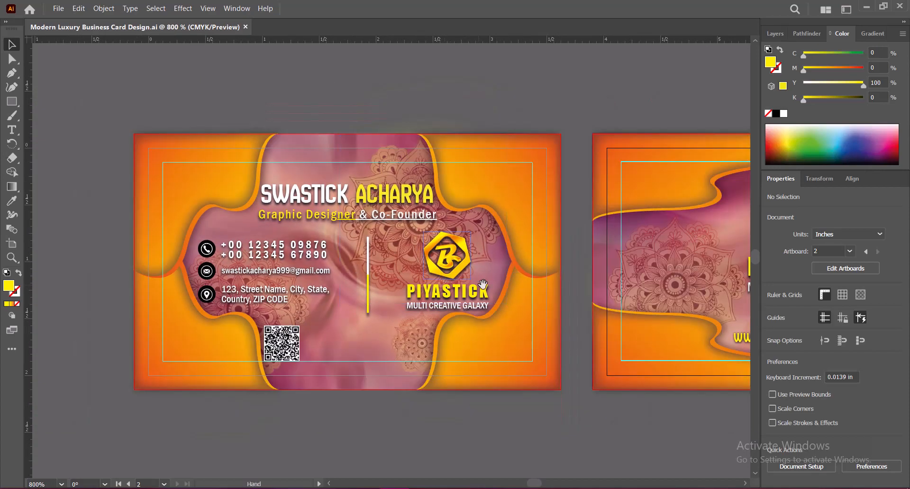
{"action": "scroll", "coordinate": [483, 285], "scroll_direction": "right", "scroll_amount": 5}
{"action": "scroll", "coordinate": [381, 295], "scroll_direction": "left", "scroll_amount": 4}
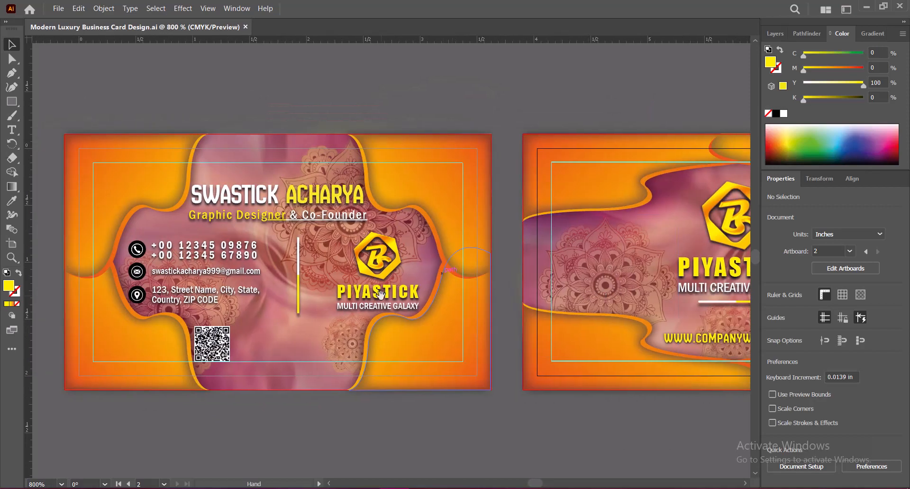
{"action": "scroll", "coordinate": [381, 295], "scroll_direction": "right", "scroll_amount": 5}
{"action": "scroll", "coordinate": [433, 295], "scroll_direction": "left", "scroll_amount": 3}
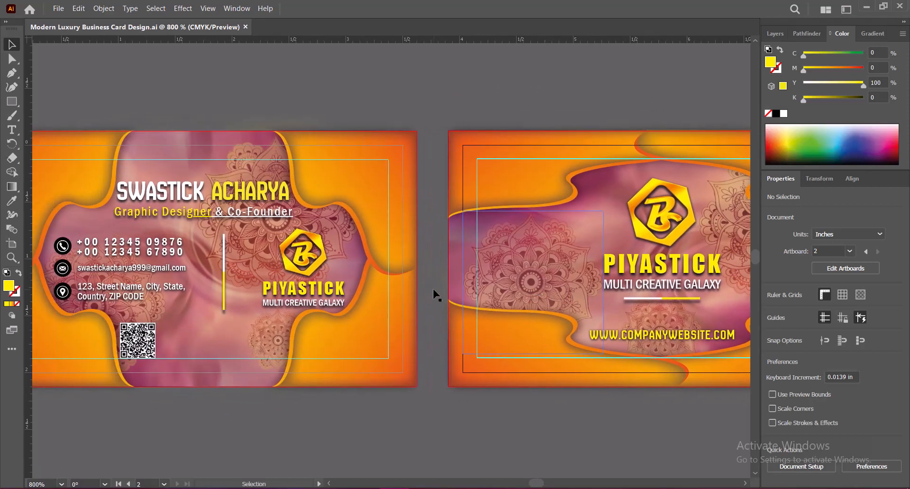
{"action": "scroll", "coordinate": [476, 397], "scroll_direction": "down", "scroll_amount": 2}
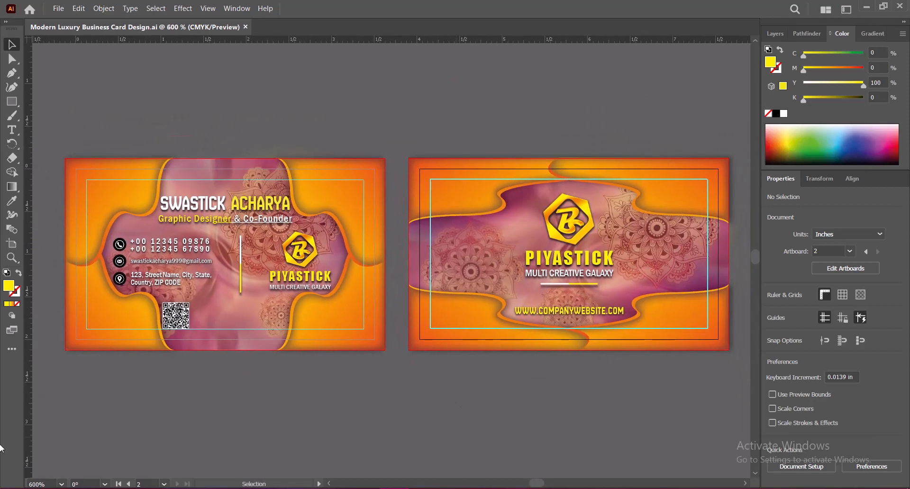
{"action": "type", "text": "650"}
{"action": "key", "text": "Return"}
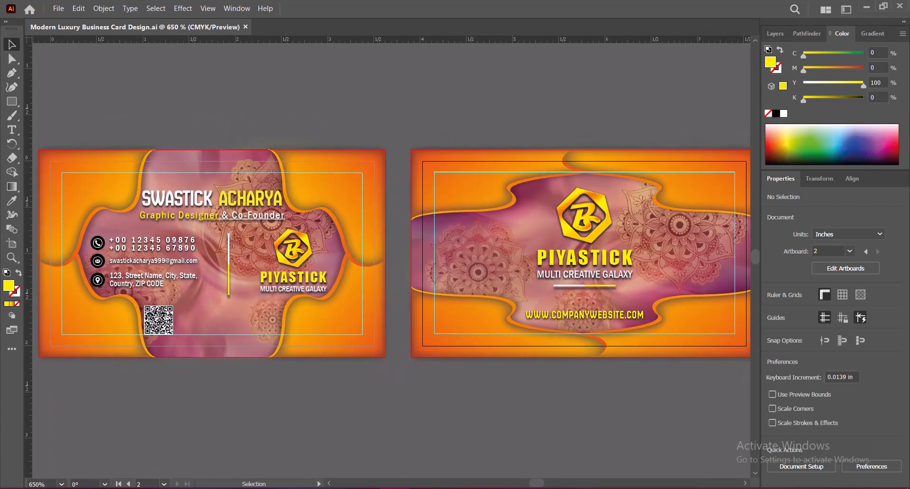
{"action": "left_click_drag", "start_coordinate": [288, 418], "coordinate": [283, 416]}
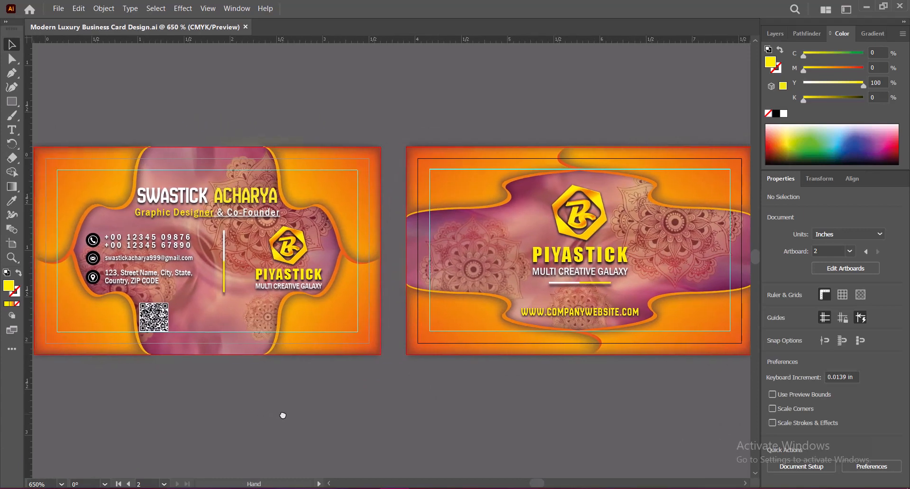
{"action": "type", "text": "600"}
{"action": "key", "text": "Return"}
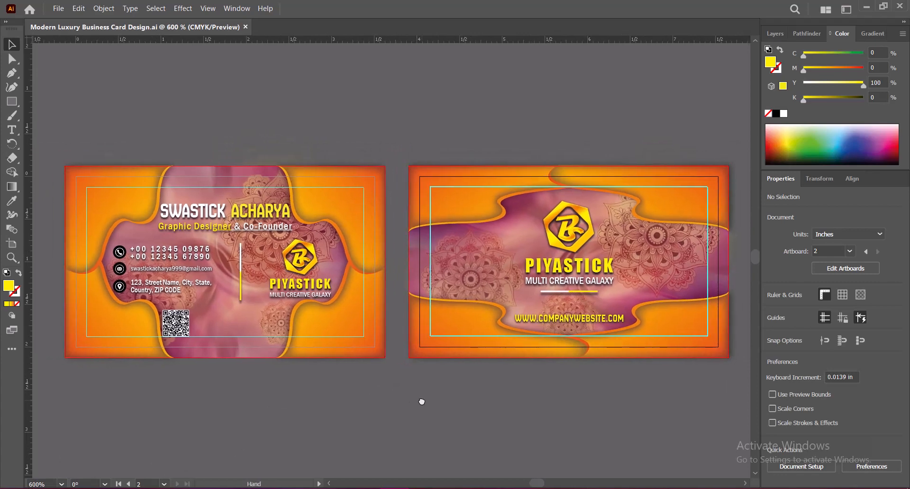